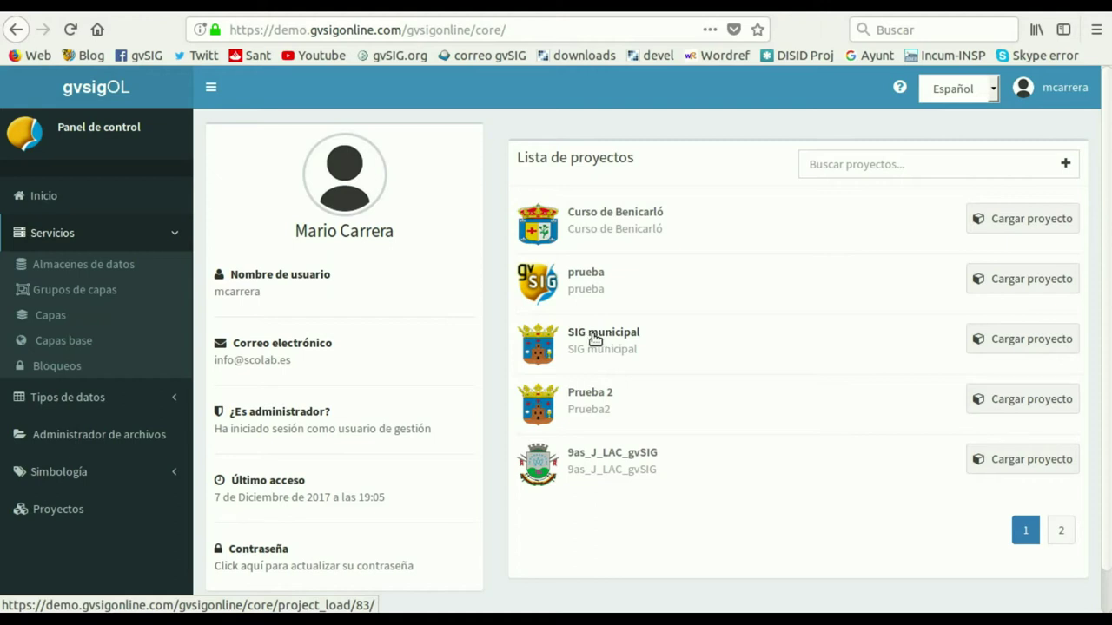
- View the SIG municipal project's map and return to the project list
click(595, 339)
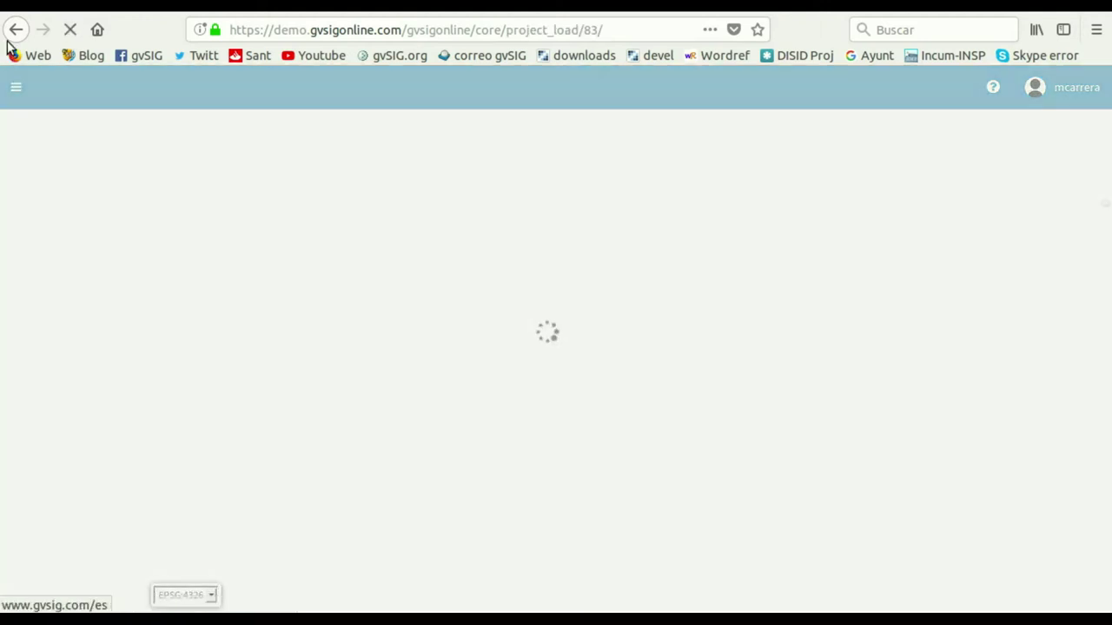
click(18, 33)
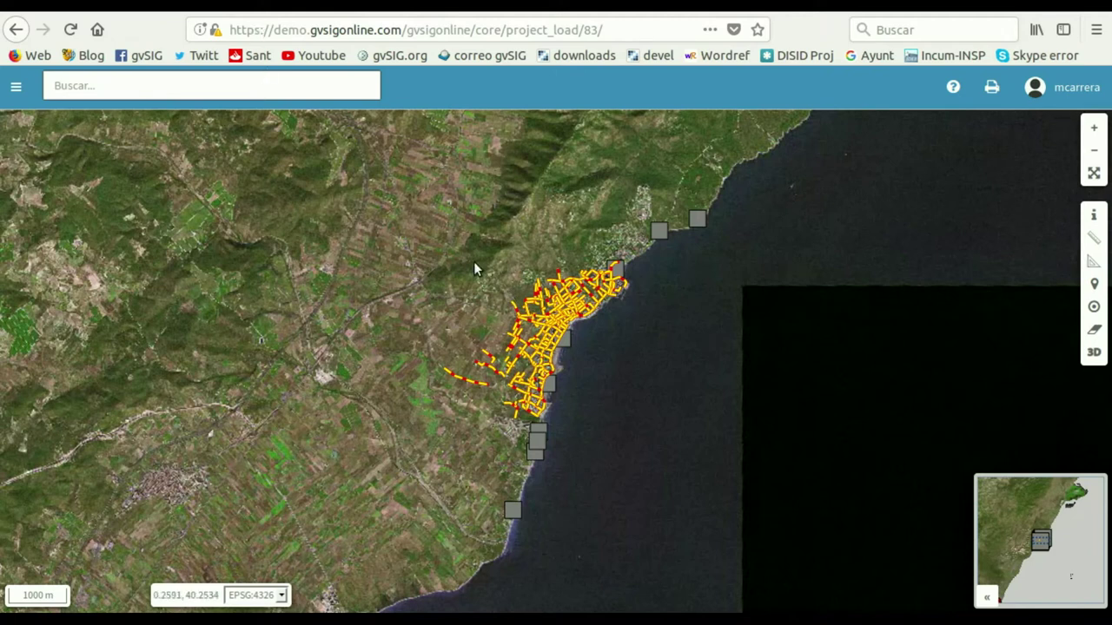
key(alt+Left)
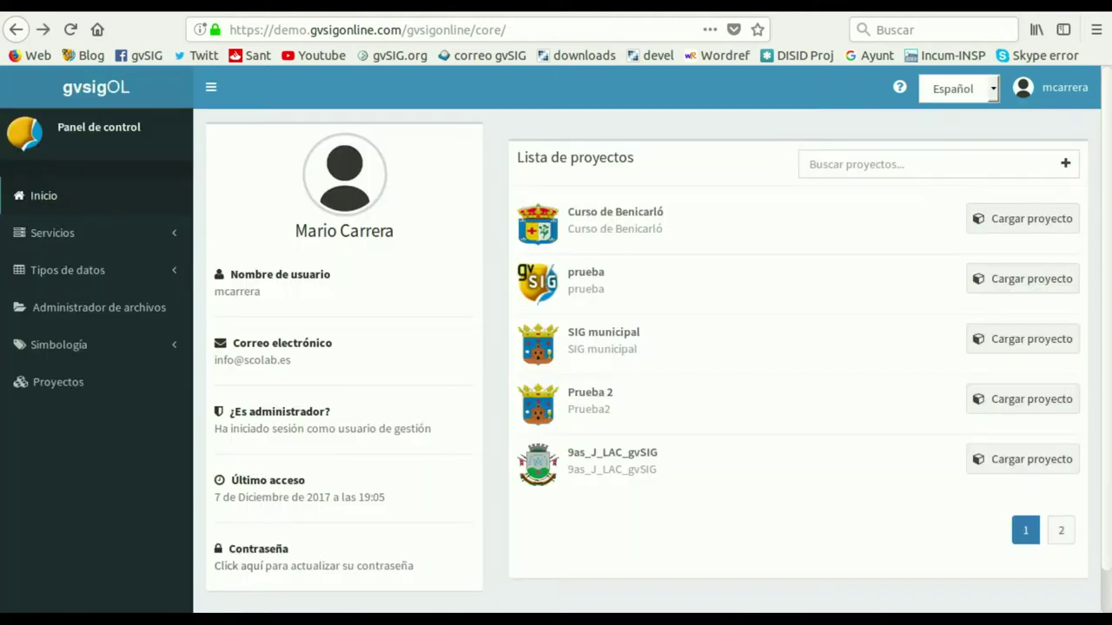
- Start creating an empty layer in the SIG_municipal data store
click(169, 237)
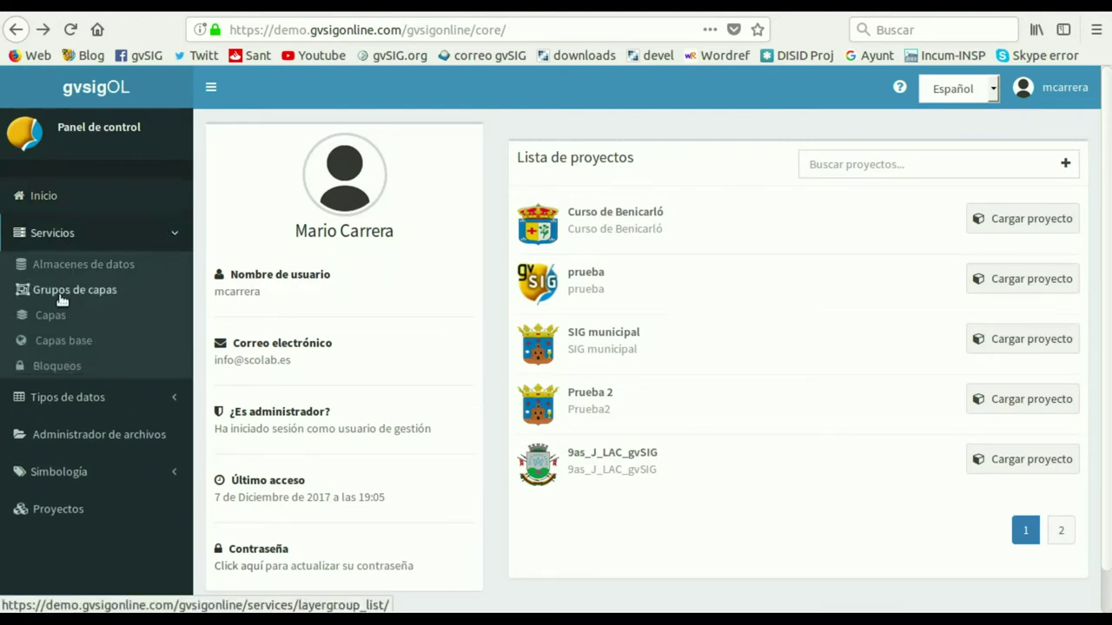
click(49, 318)
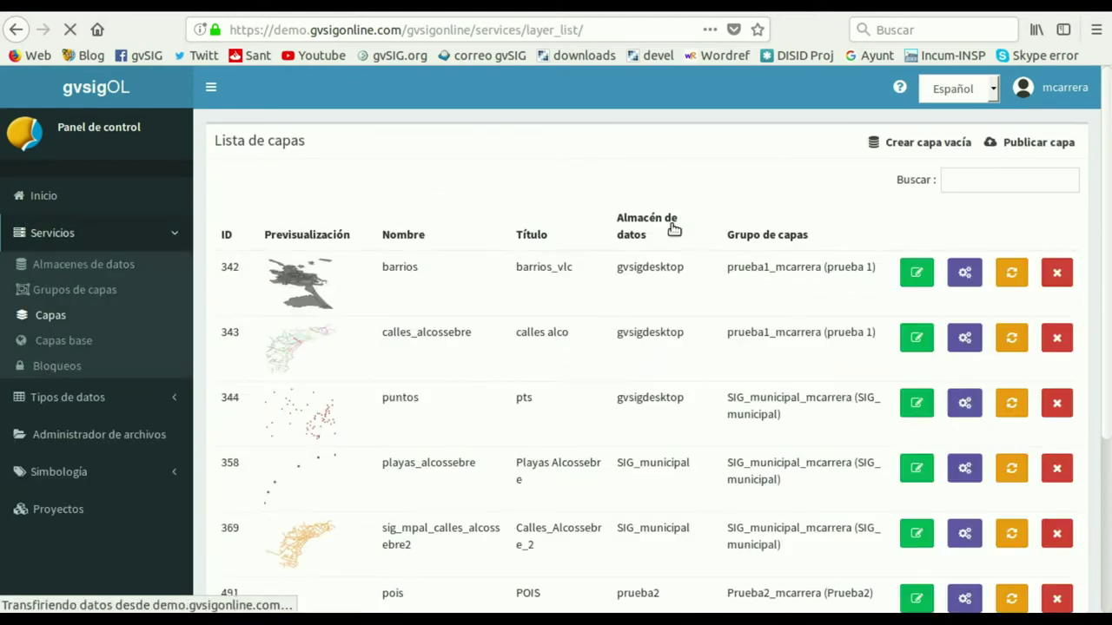
click(921, 144)
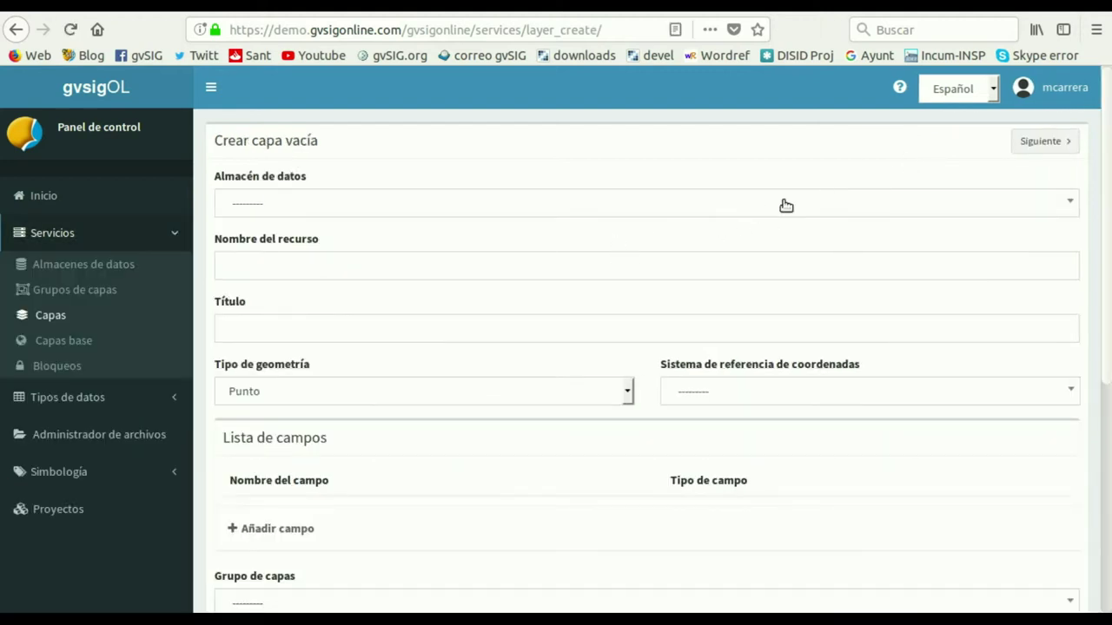
click(783, 205)
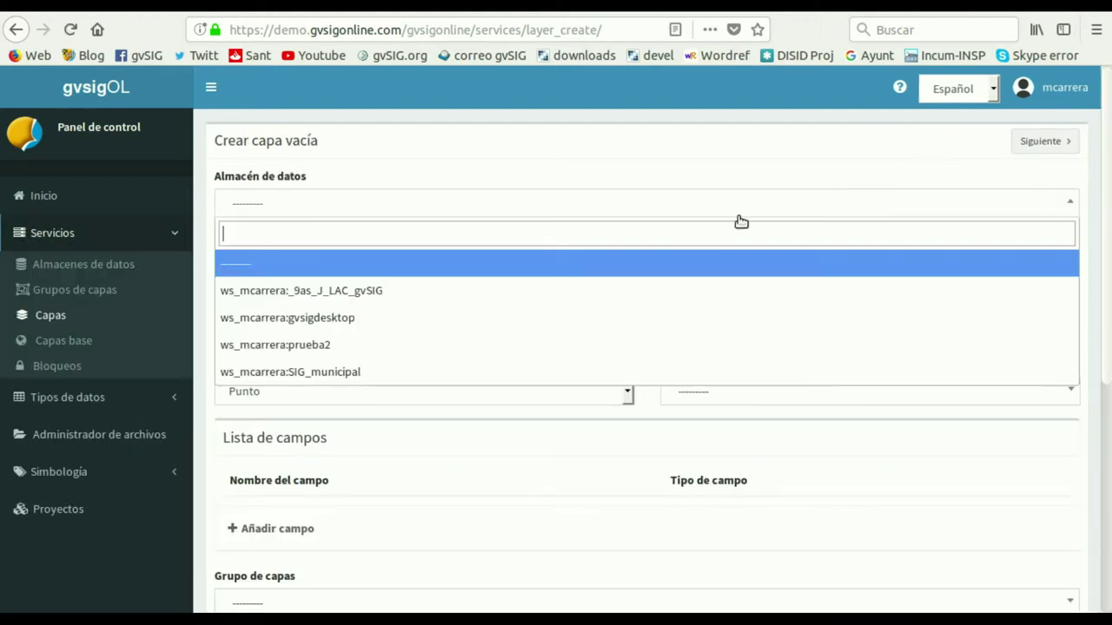
click(568, 372)
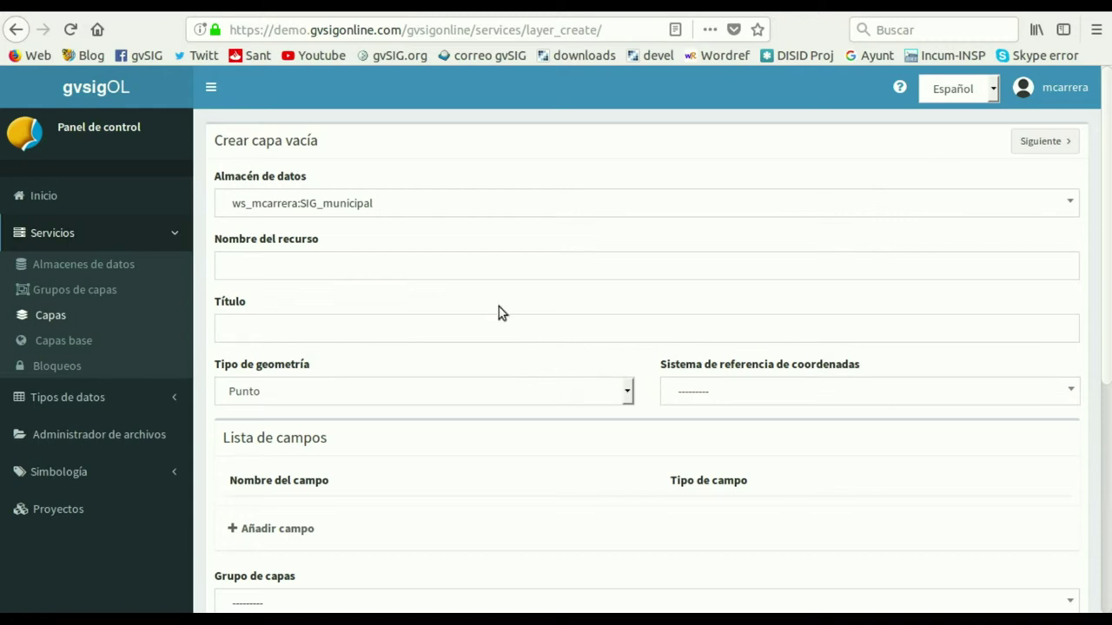
- Name the new layer's resource POIs_Alcossebre
click(382, 268)
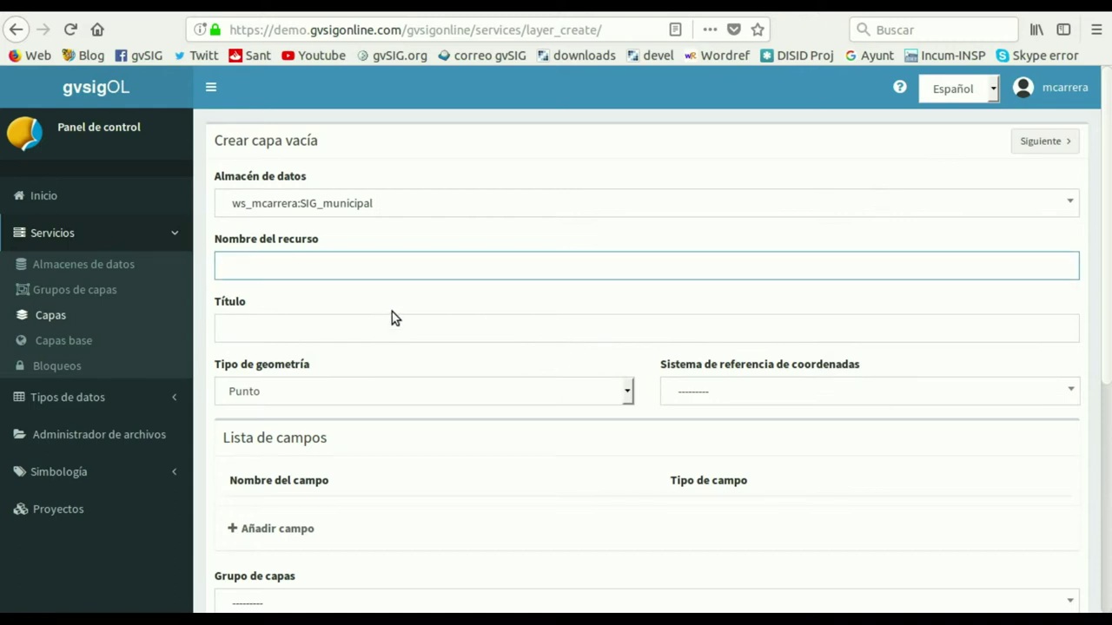
text(POI)
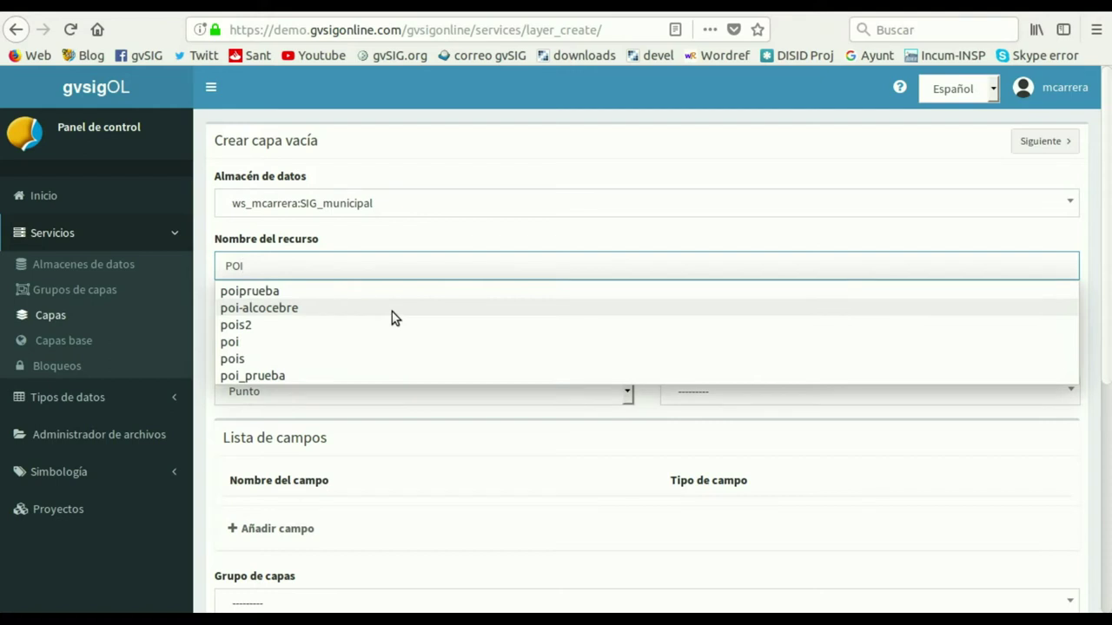
text(s)
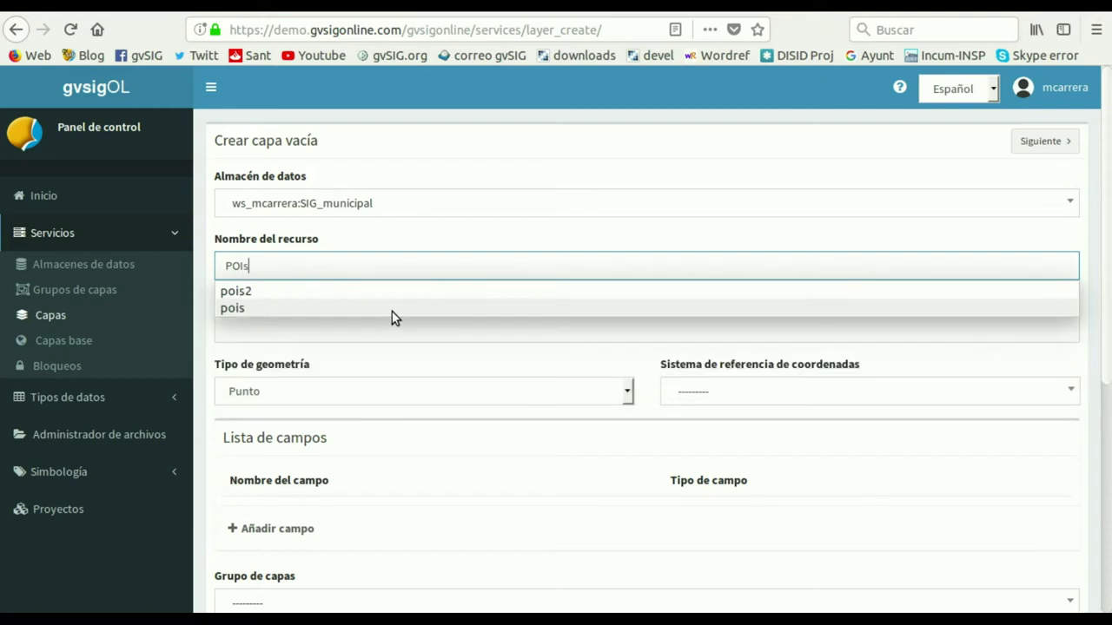
text(_A)
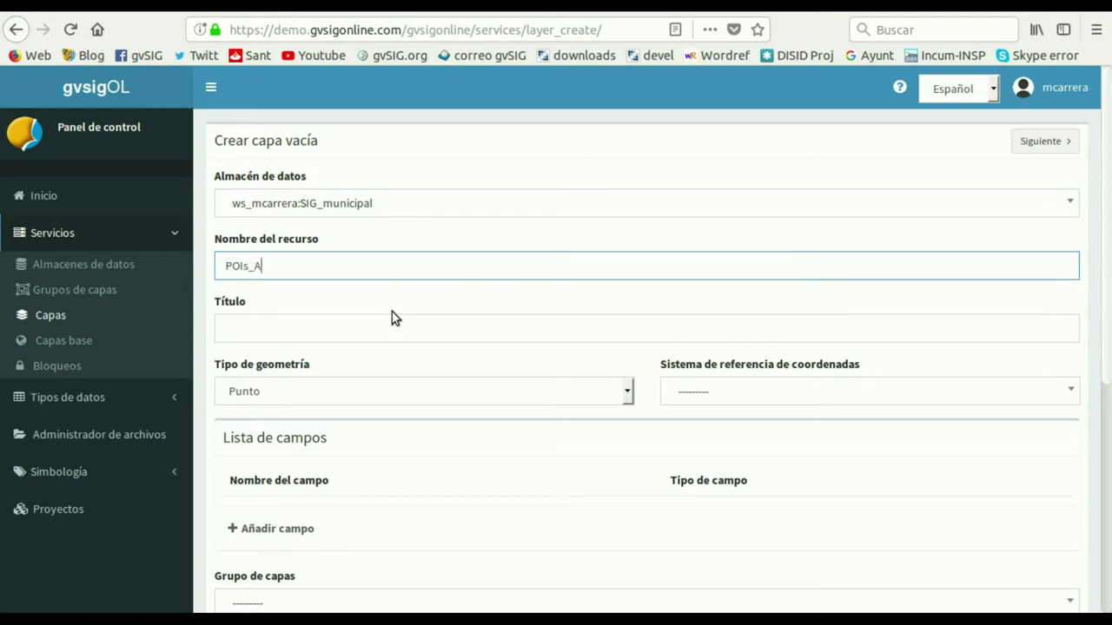
text(lcossebre)
- Copy the resource name POIs_Alcossebre into the layer's title
key(ctrl+shift+Left)
key(ctrl+shift+Left)
key(ctrl+c)
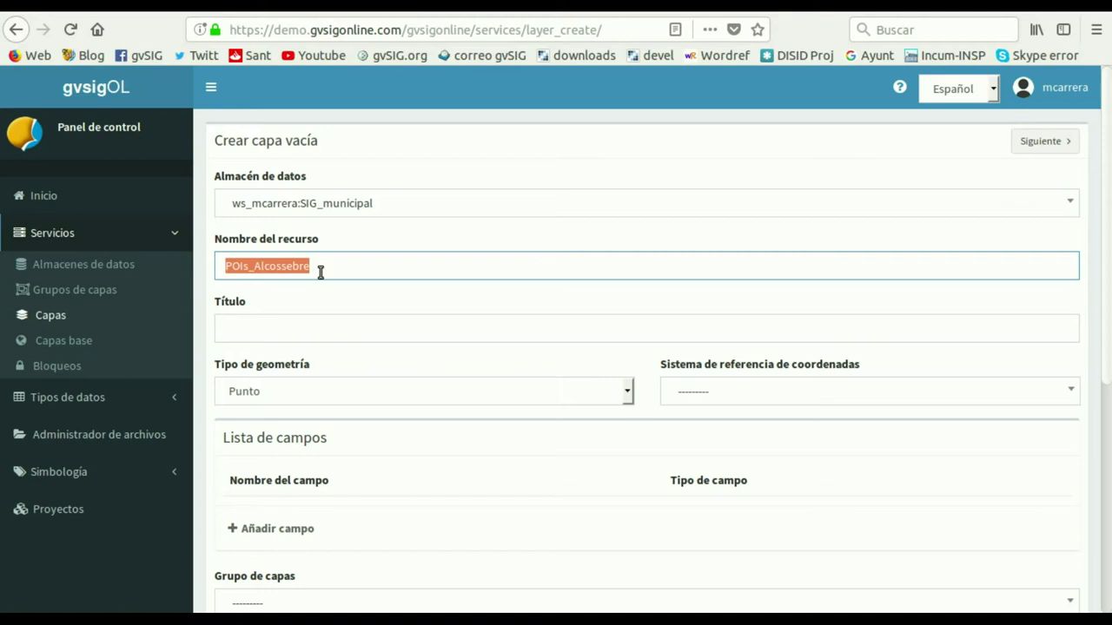
click(348, 319)
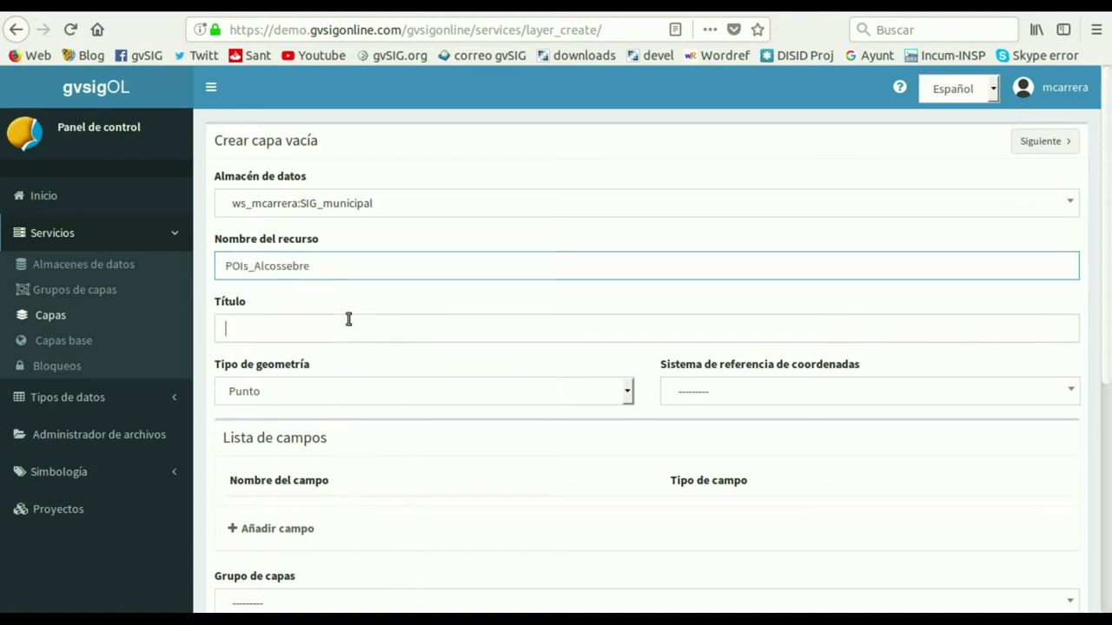
key(ctrl+v)
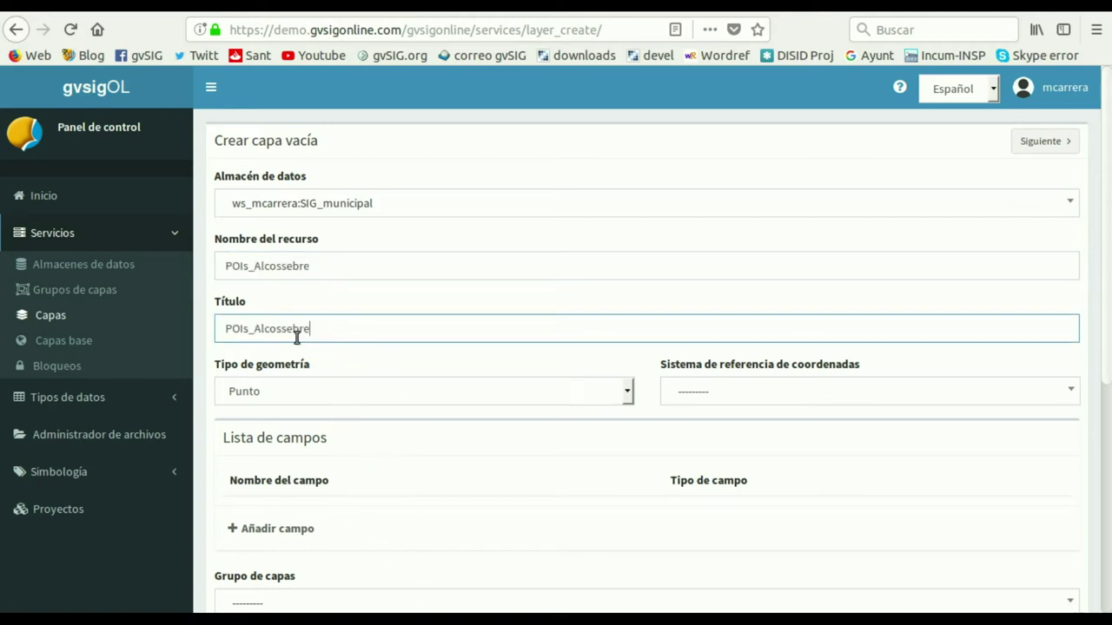
click(254, 330)
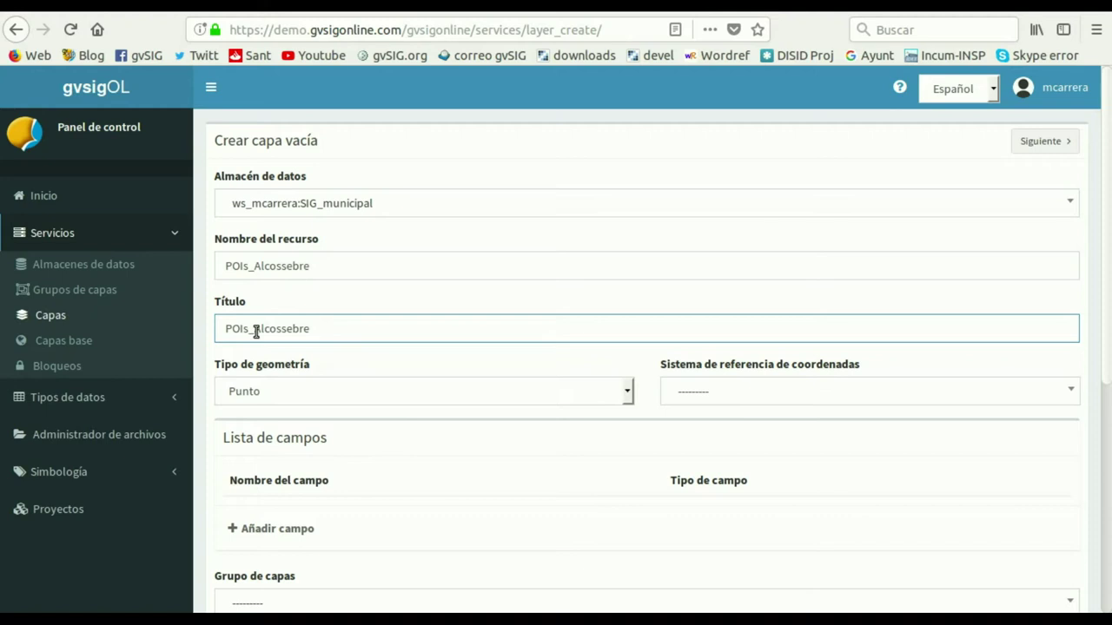
double_click(254, 267)
click(253, 268)
- Keep Punto as the geometry type and set the coordinate reference system to EPSG:25831 - ETRS89 / UTM zone 31N
click(262, 392)
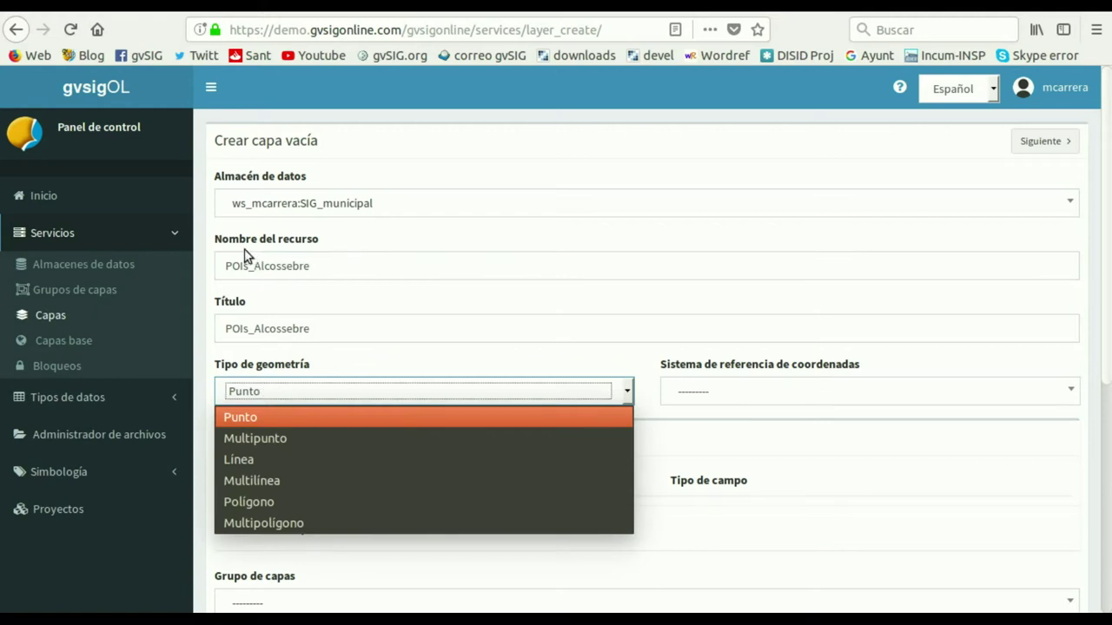
click(306, 392)
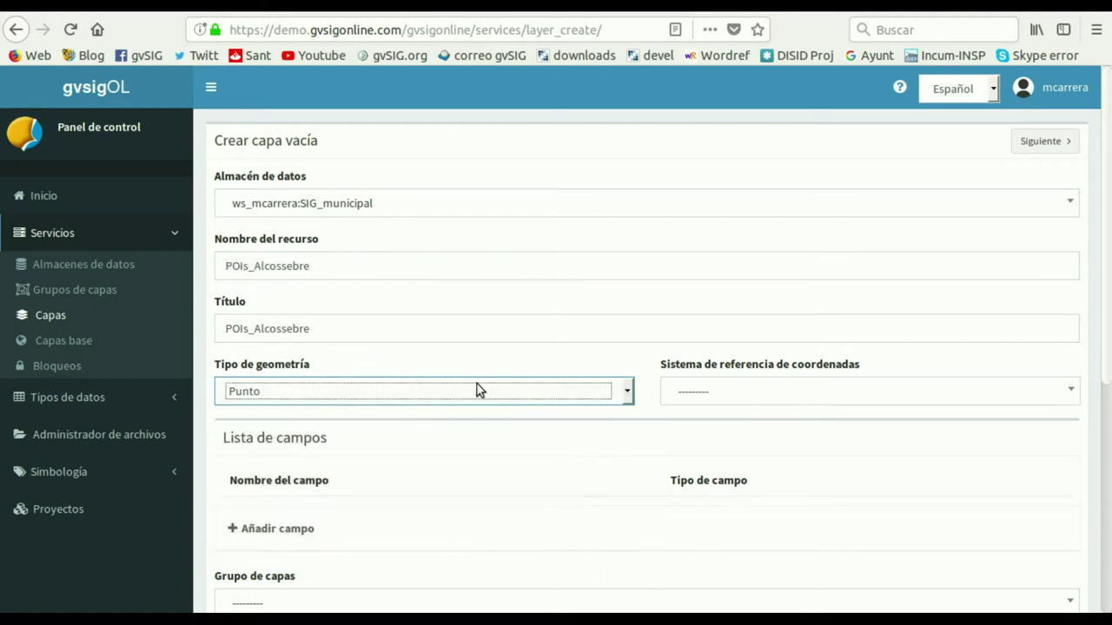
click(691, 393)
text(258)
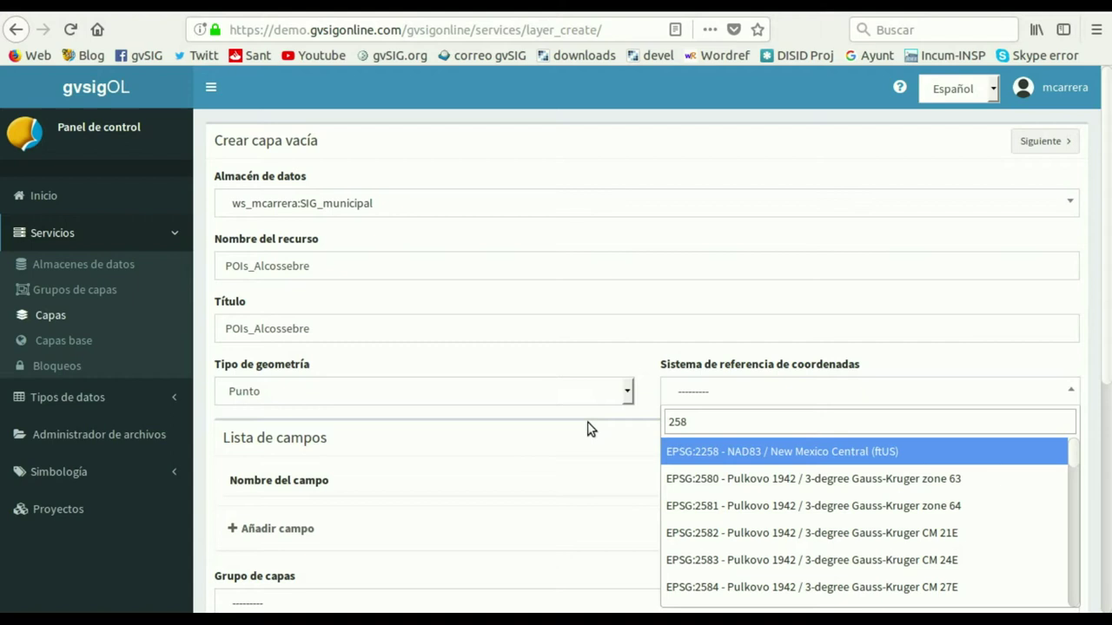
text(31)
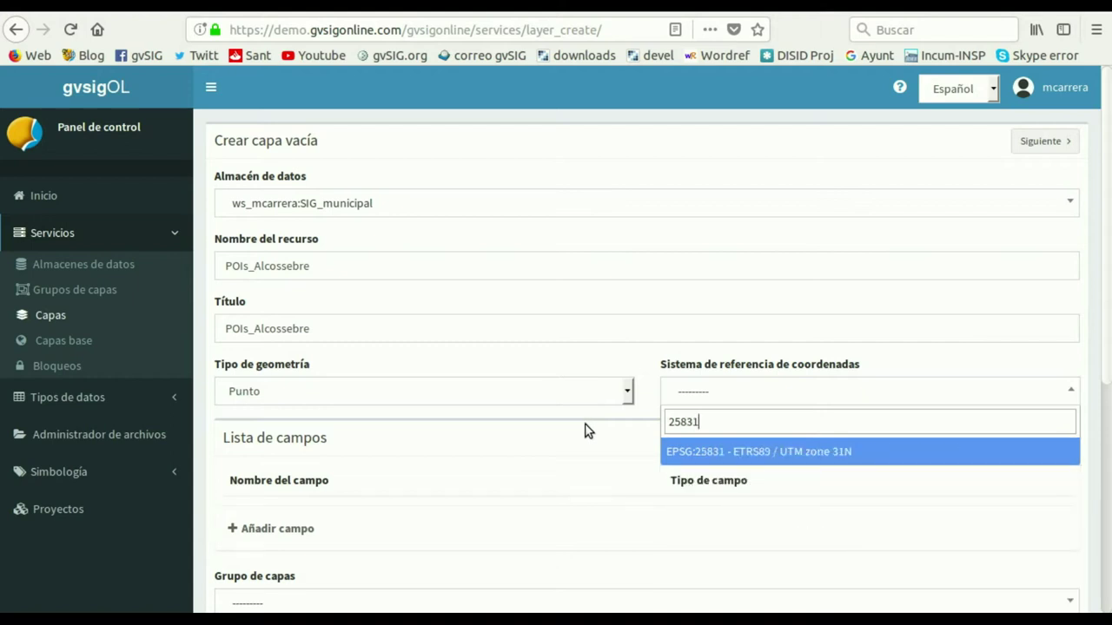
click(711, 451)
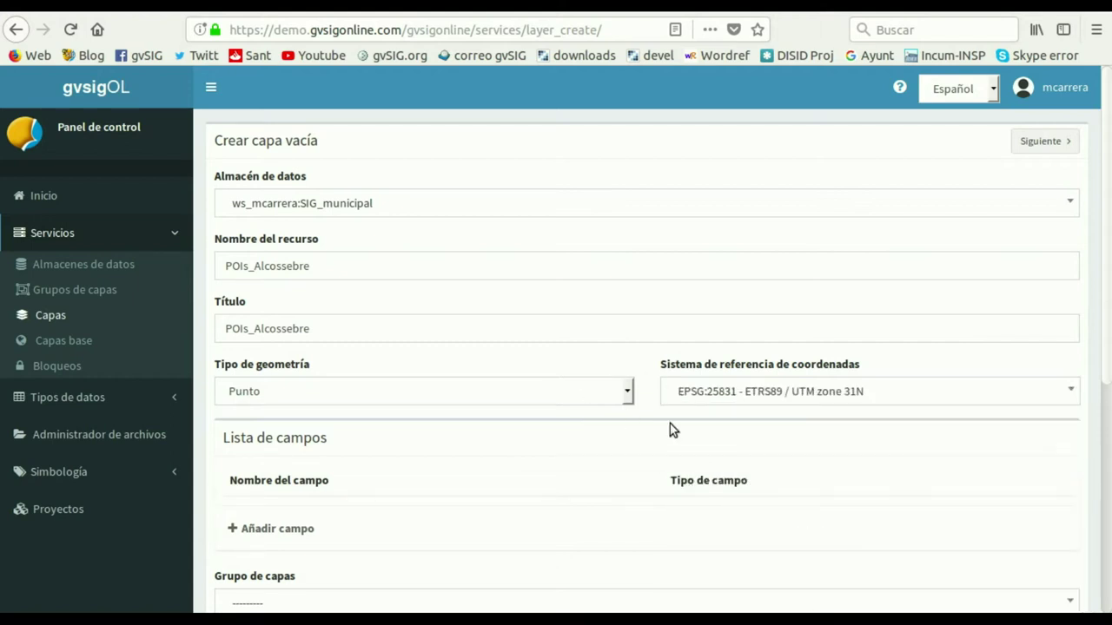
- Create a new enumeration in the data types section and title it Tipo_POI
scroll(417, 469, down, 2)
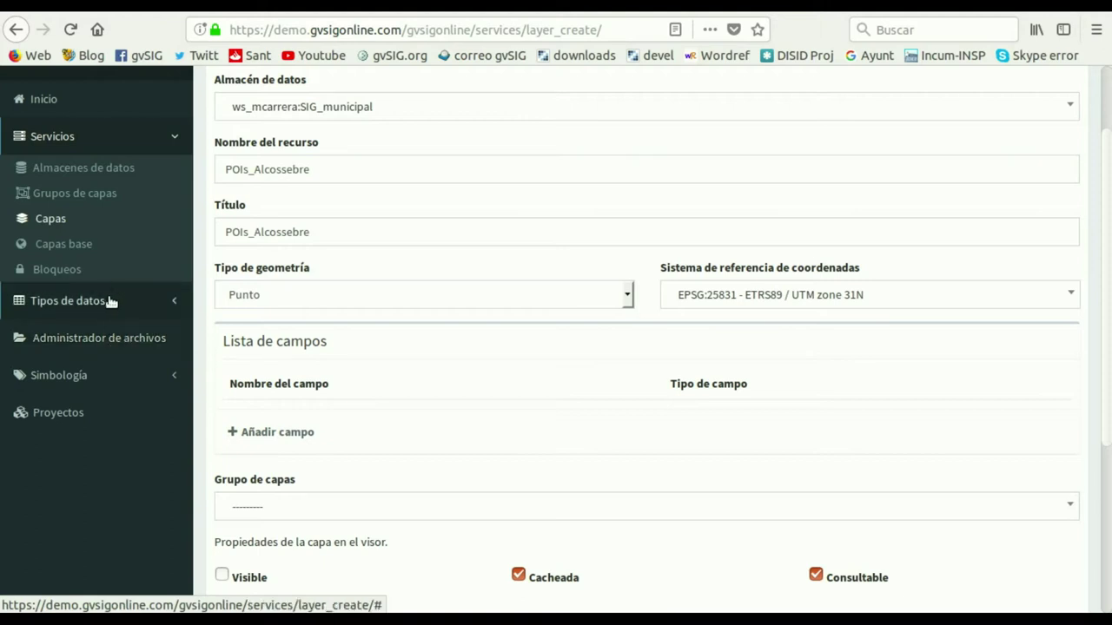
click(141, 302)
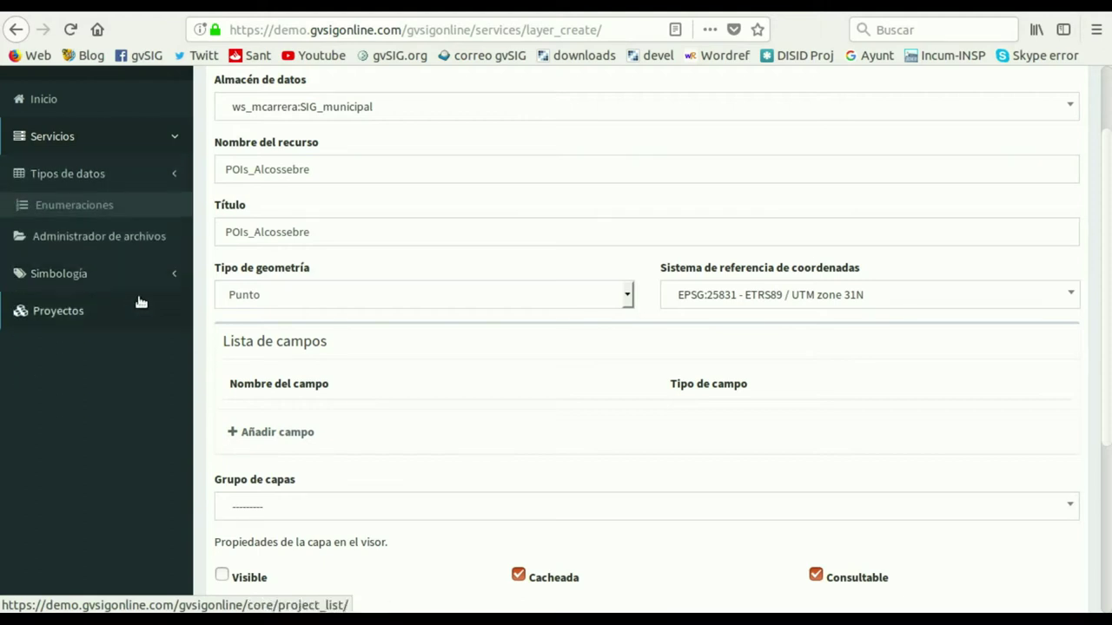
click(87, 207)
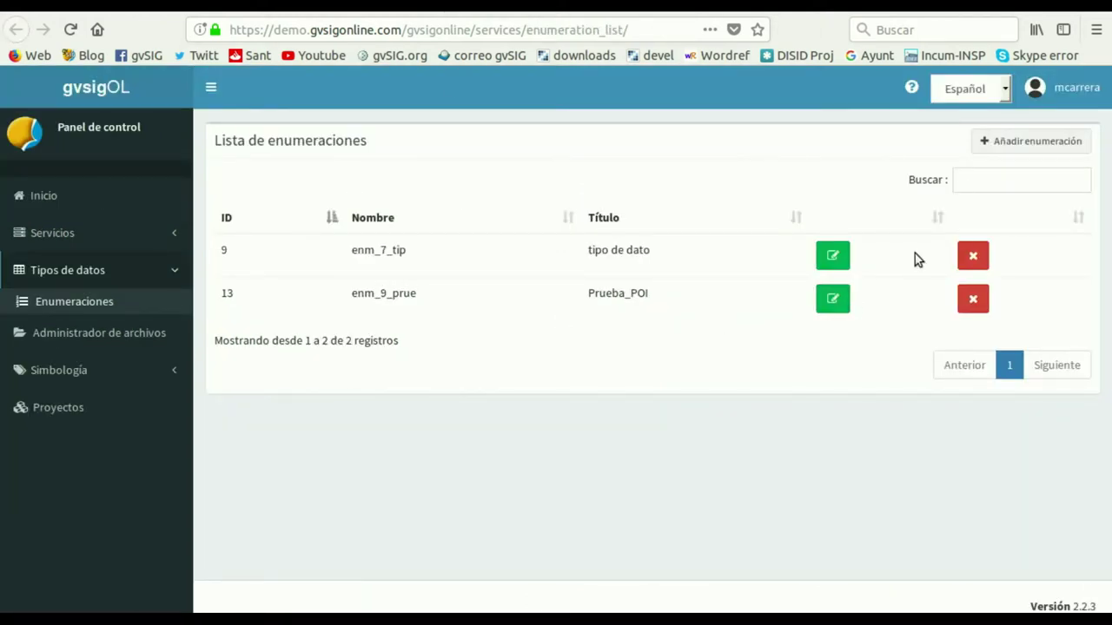
click(1012, 145)
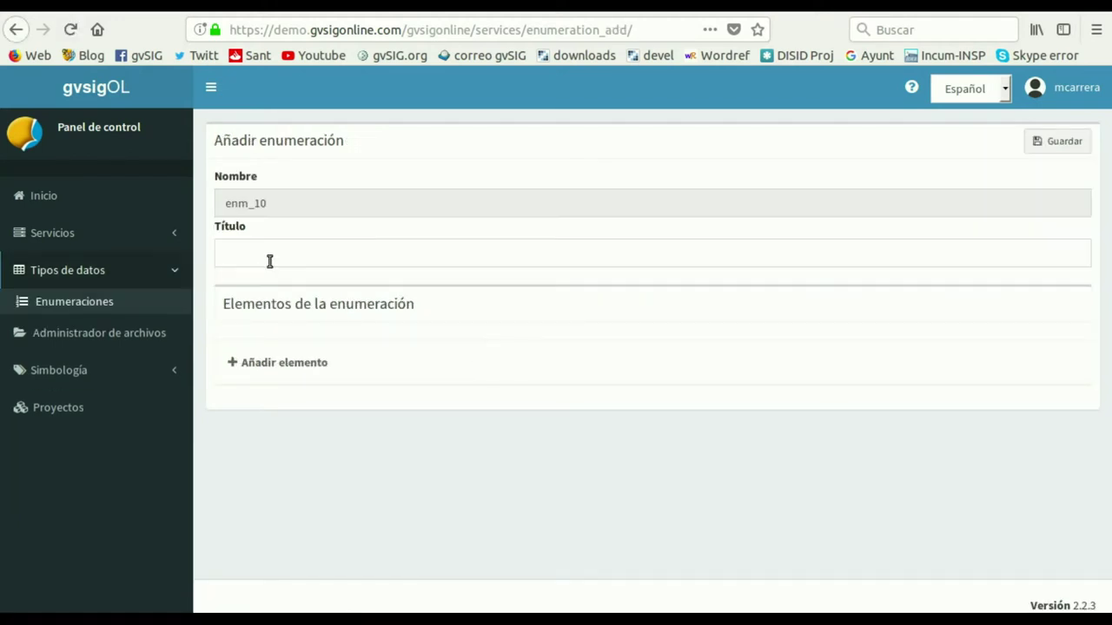
click(266, 258)
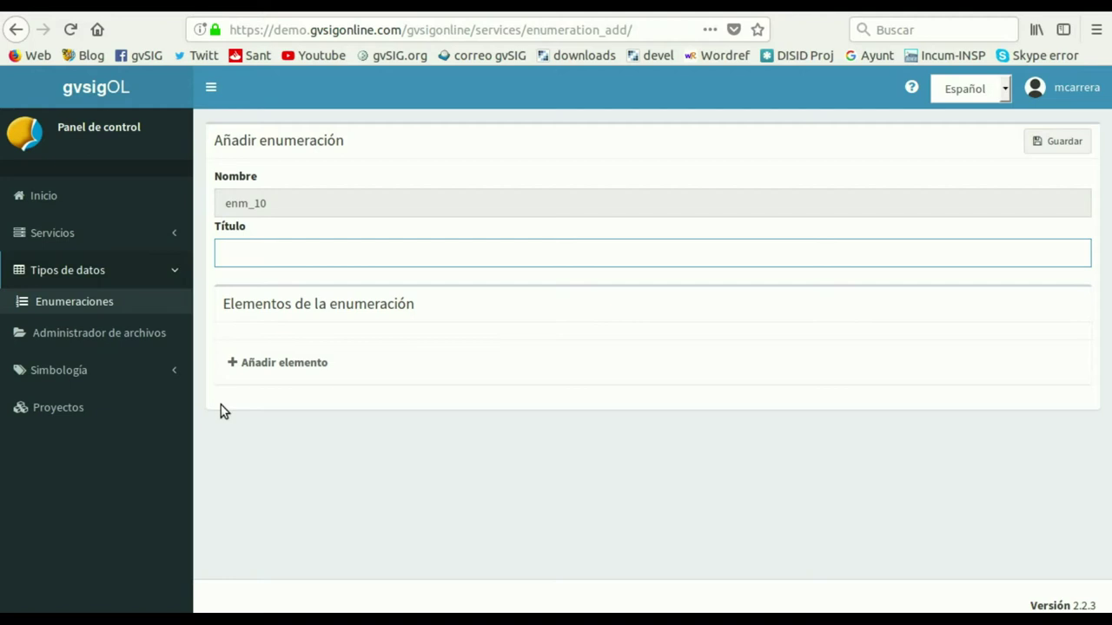
text(Tipo_POI)
- Add the elements "Centro de salud" and "Iglesia" to the Tipo_POI enumeration
click(270, 364)
click(303, 347)
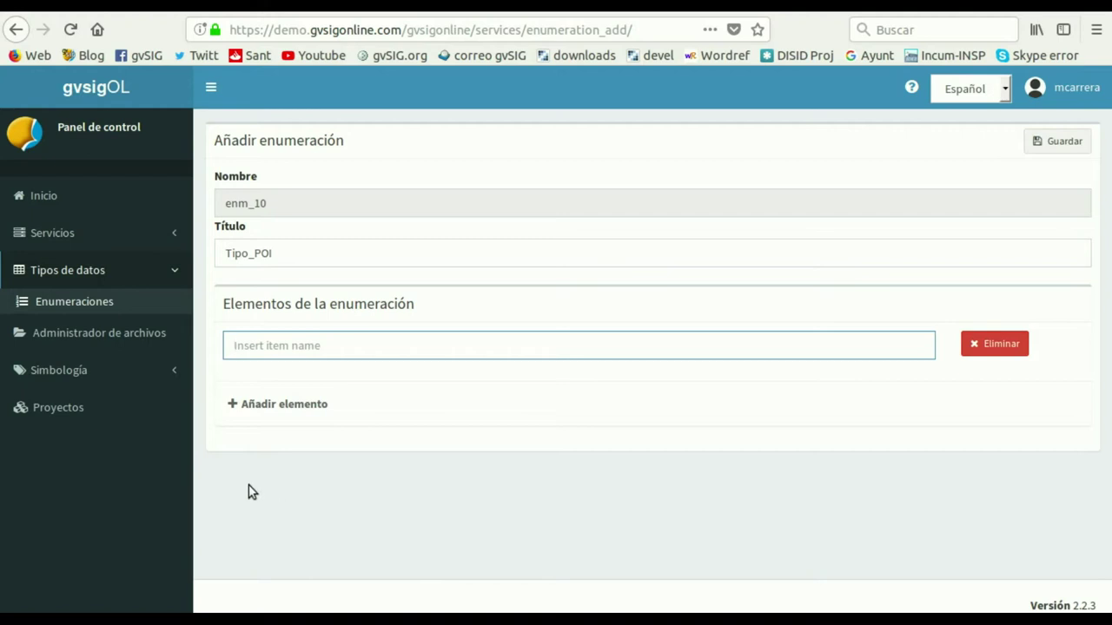
text(Centro de salud)
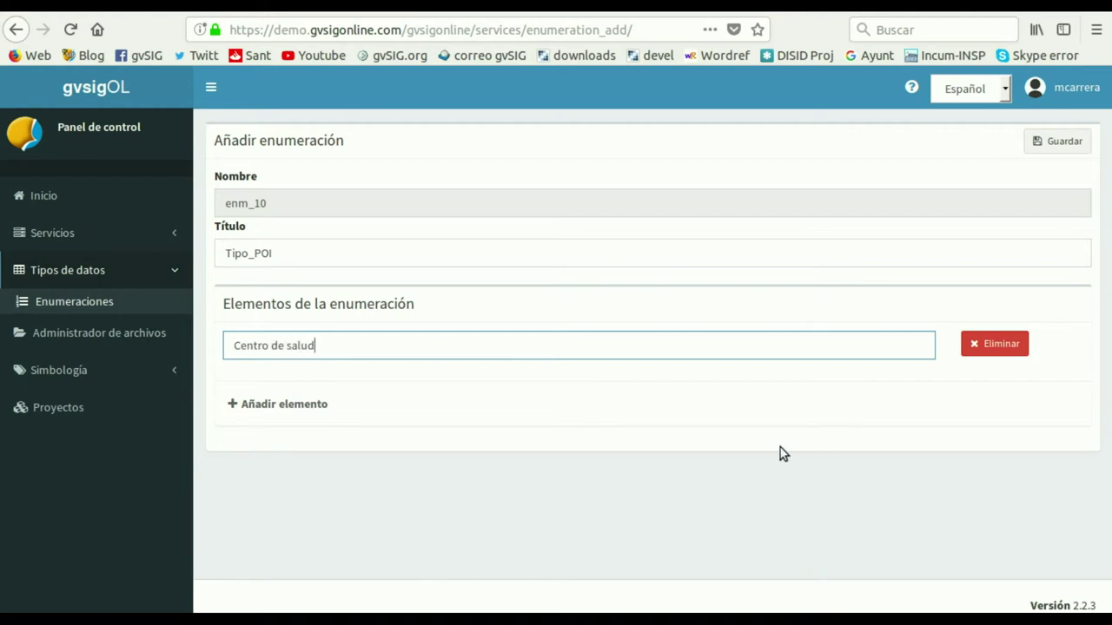
click(290, 407)
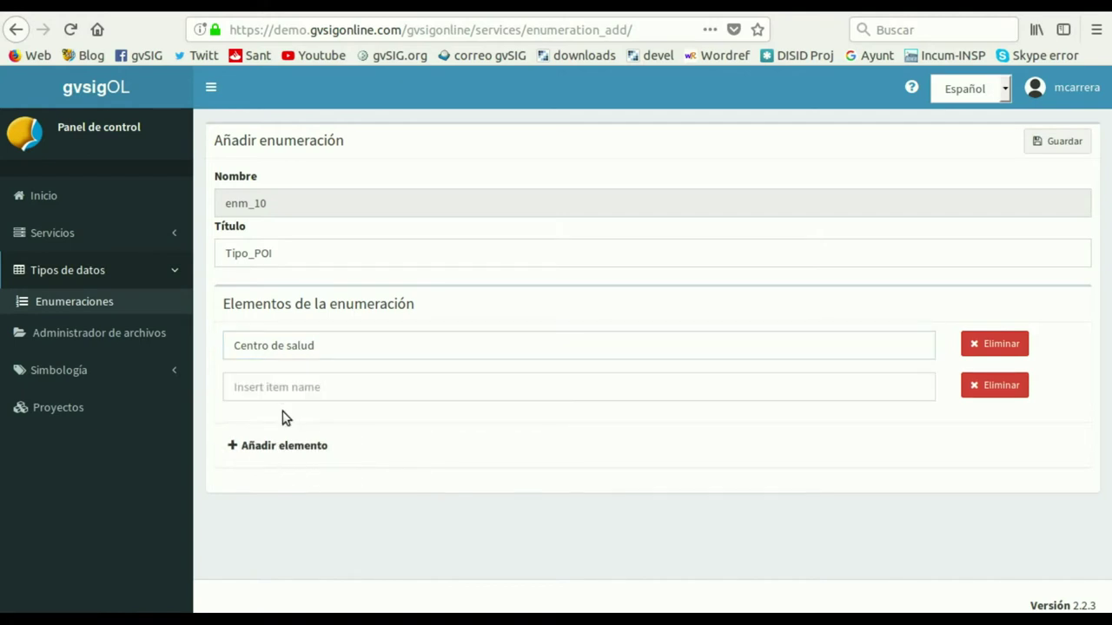
click(300, 392)
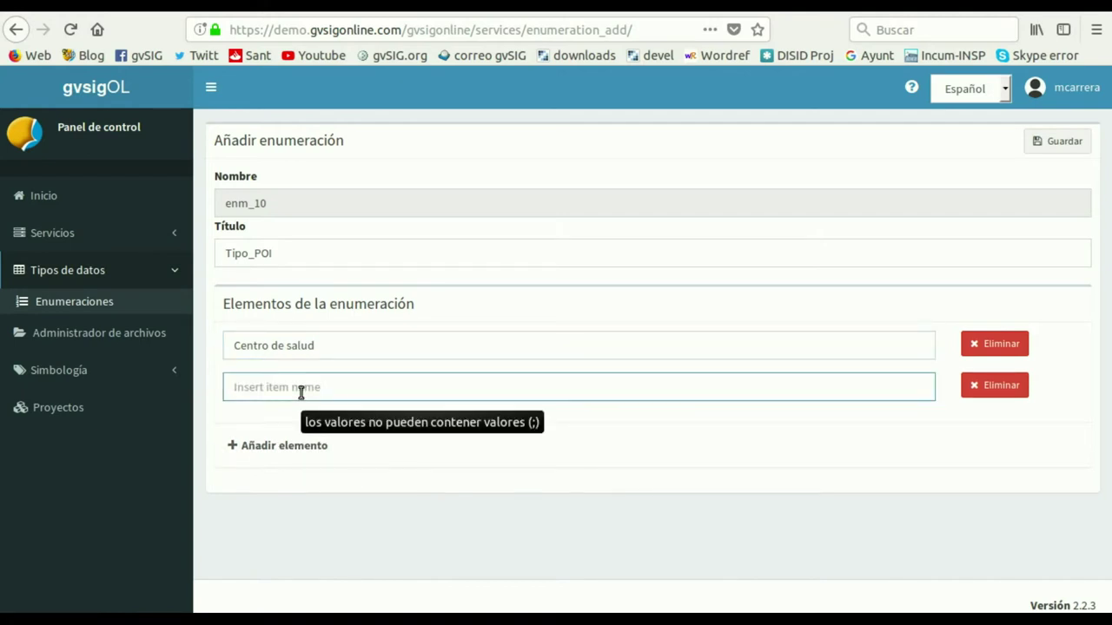
text(Iglesia)
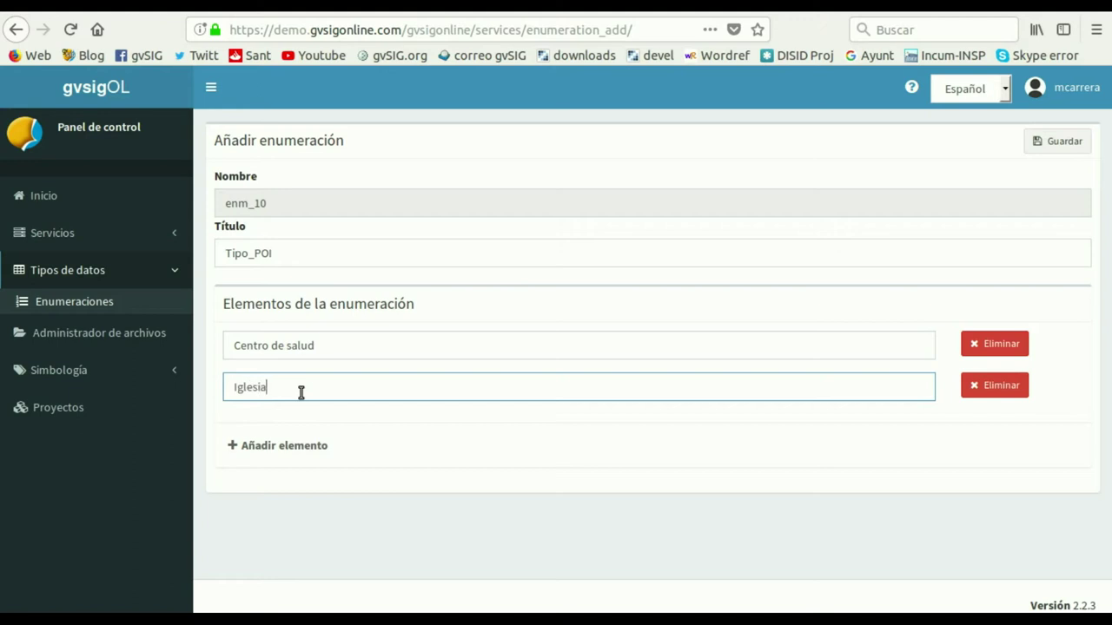
- Add the elements "Biblioteca" and "Restaurante" to the Tipo_POI enumeration
click(279, 443)
click(279, 428)
text(Bibliote)
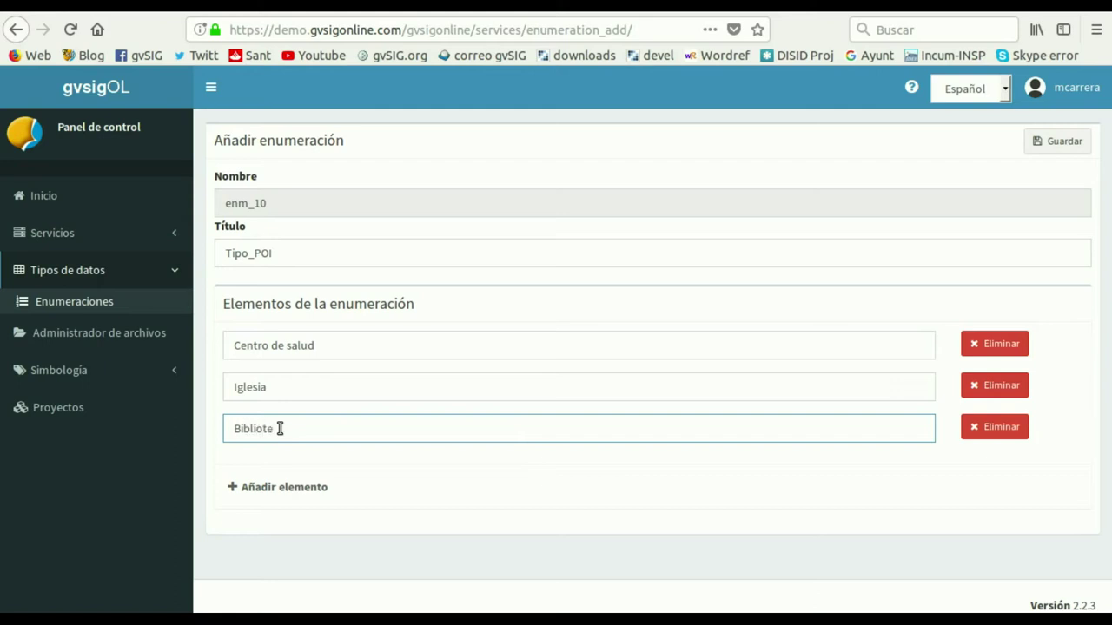
text(ca)
click(266, 489)
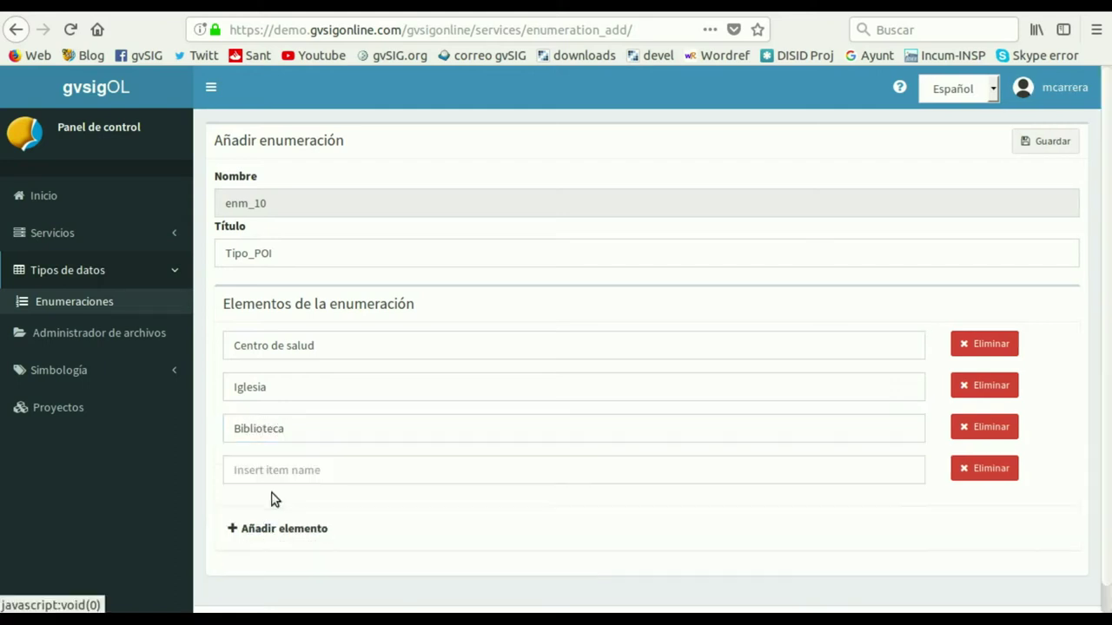
click(284, 471)
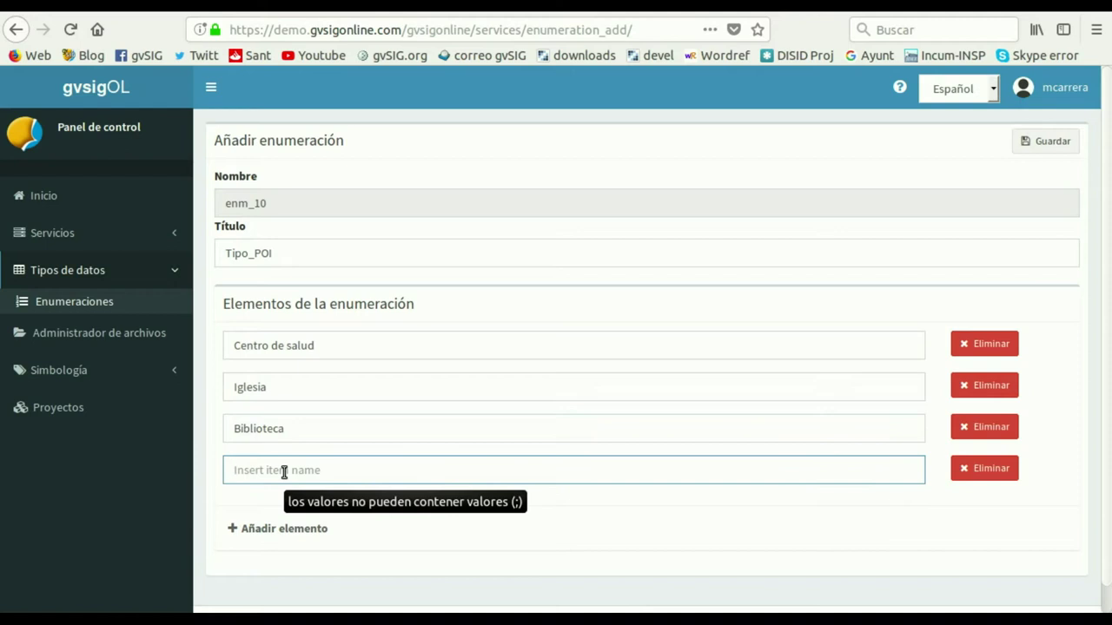
text(Restaurante)
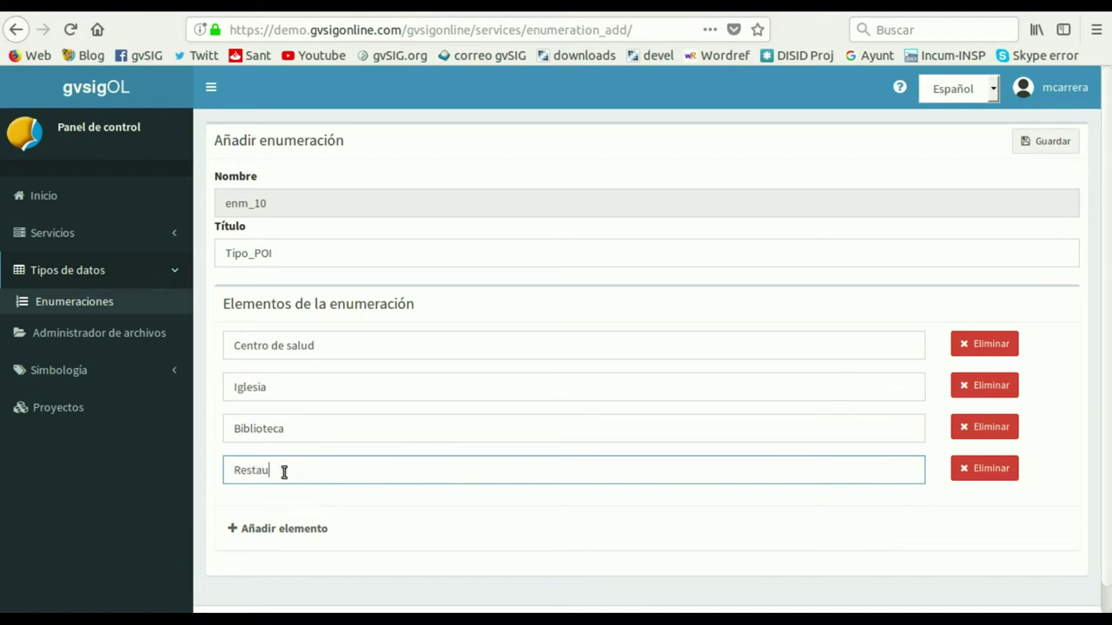
- Add the element "Bar" to the Tipo_POI enumeration and save the enumeration
click(274, 537)
click(291, 519)
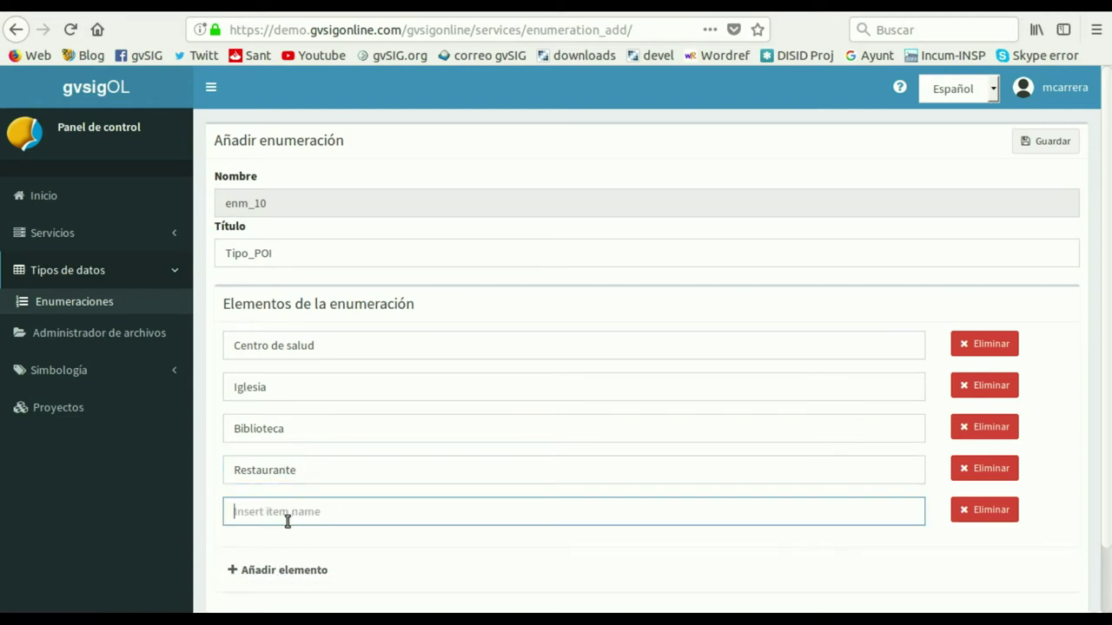
text(Bar)
click(333, 469)
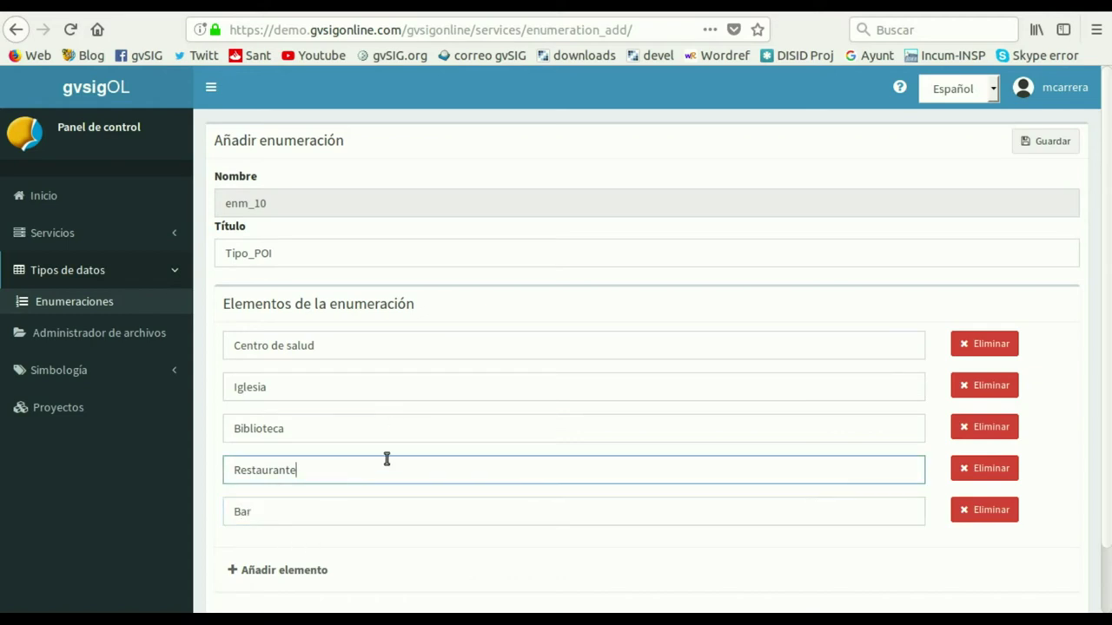
click(1045, 142)
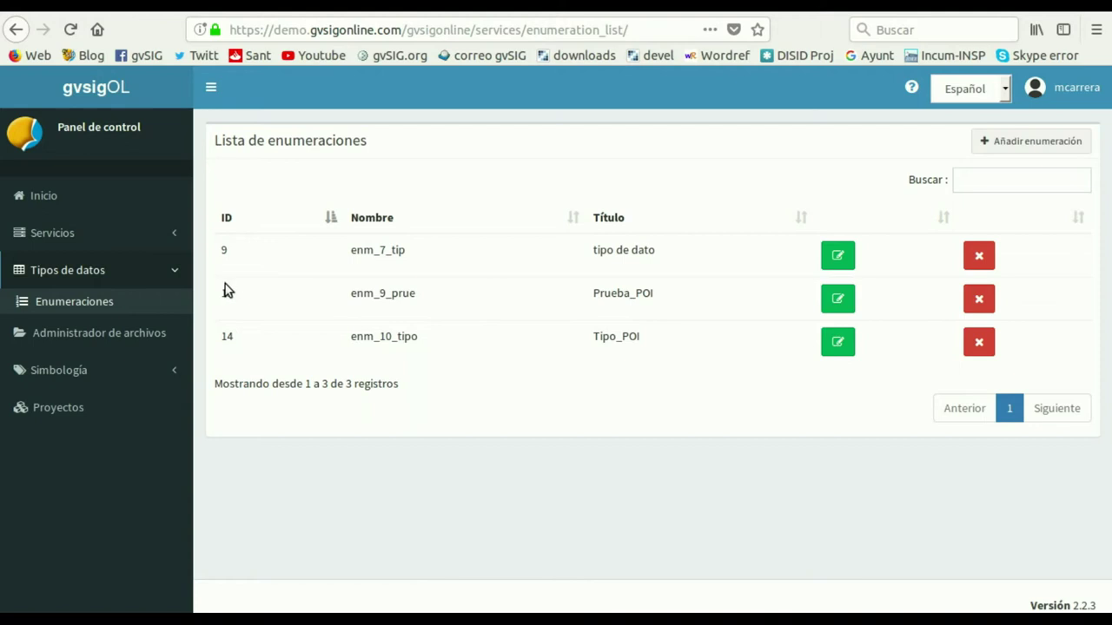
key(alt+Left)
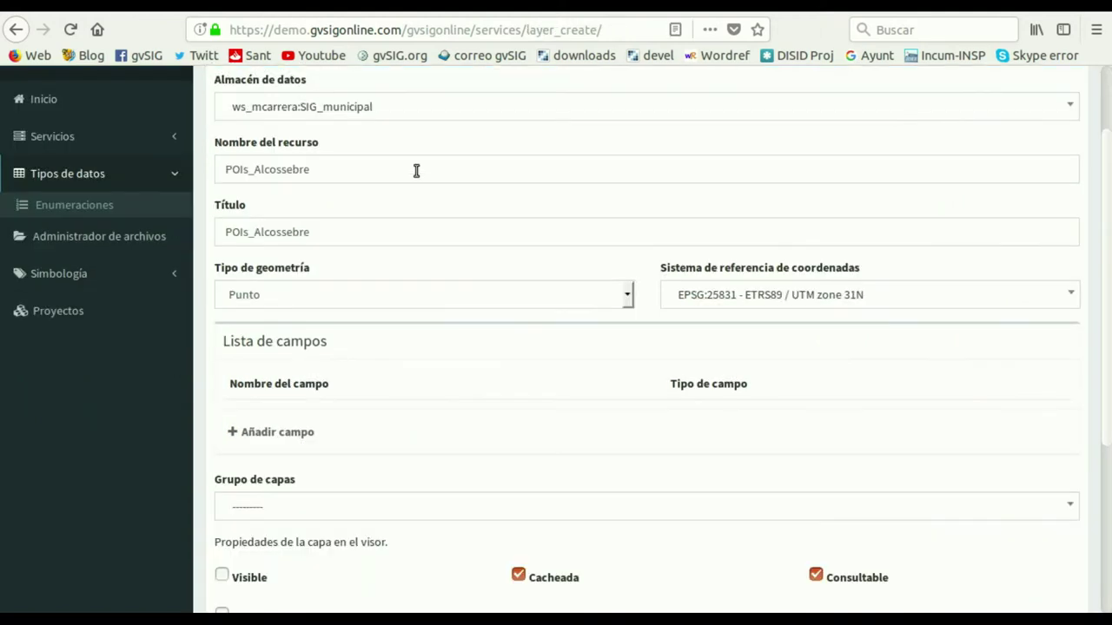
click(288, 430)
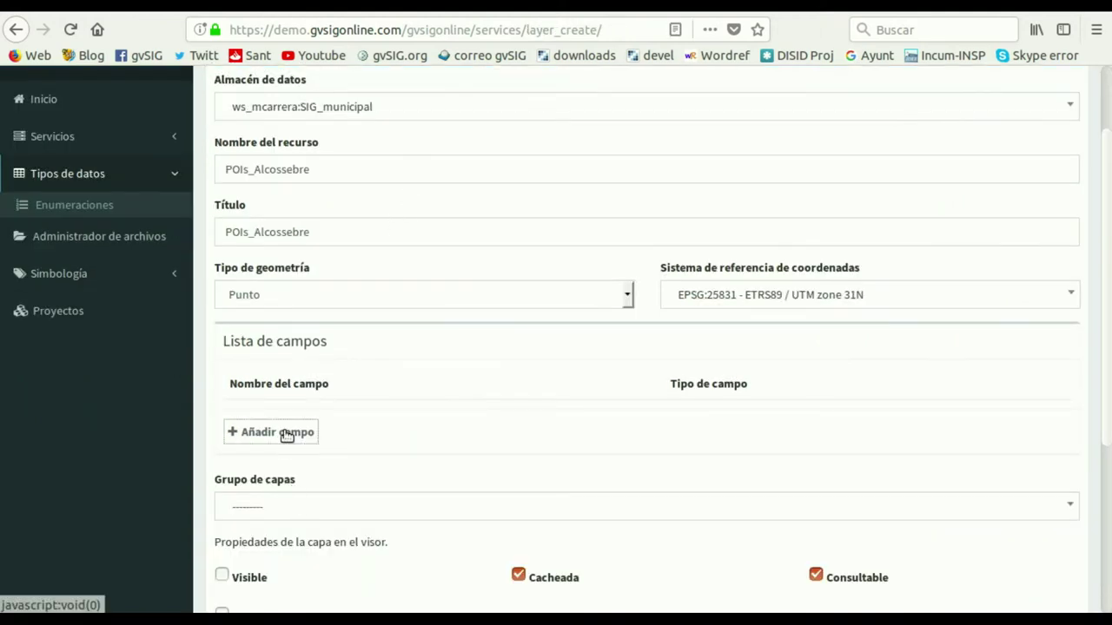
click(476, 189)
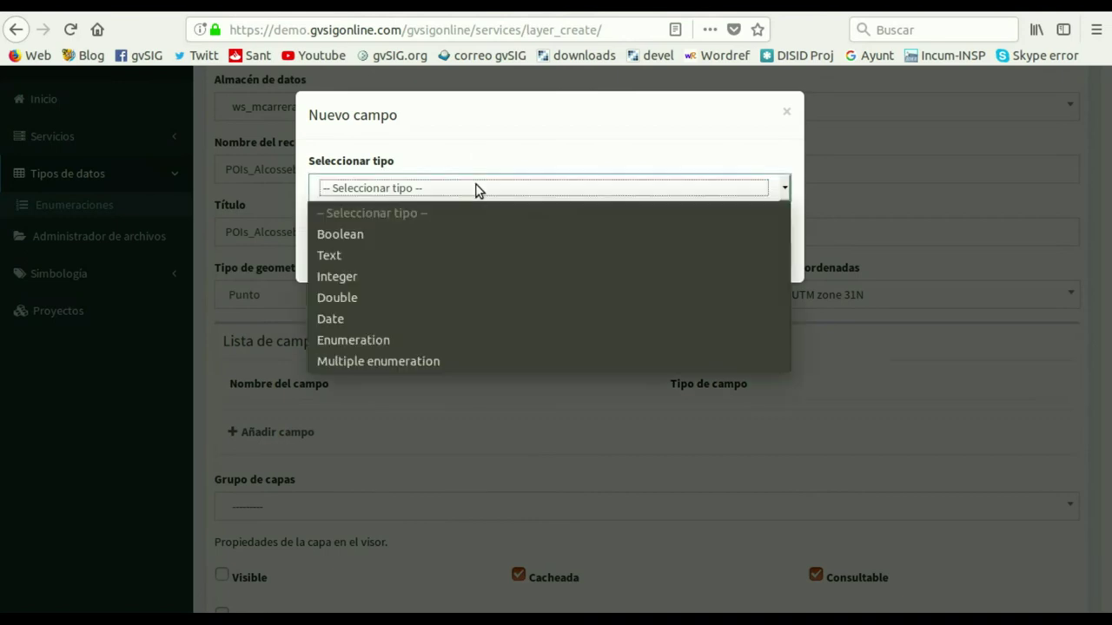
click(398, 338)
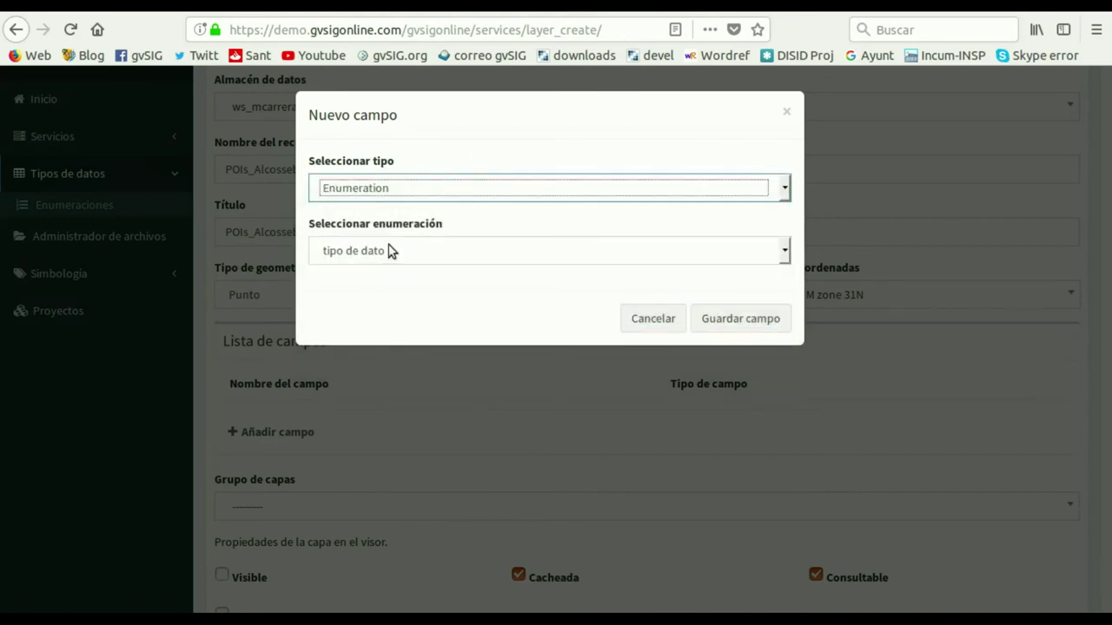
click(390, 250)
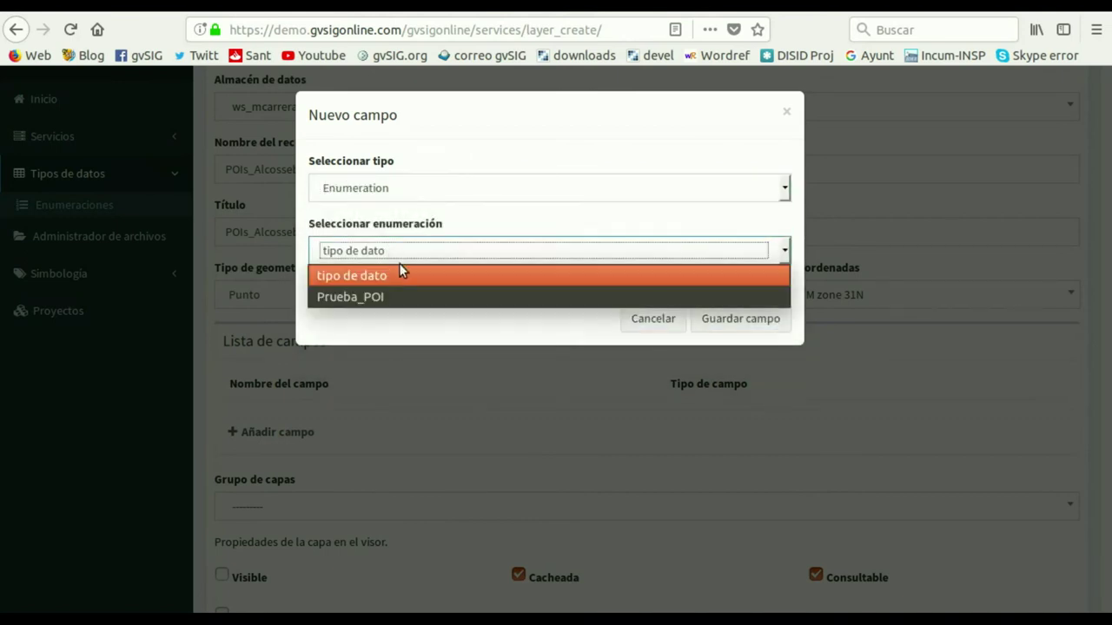
click(650, 321)
click(652, 319)
scroll(265, 233, up, 2)
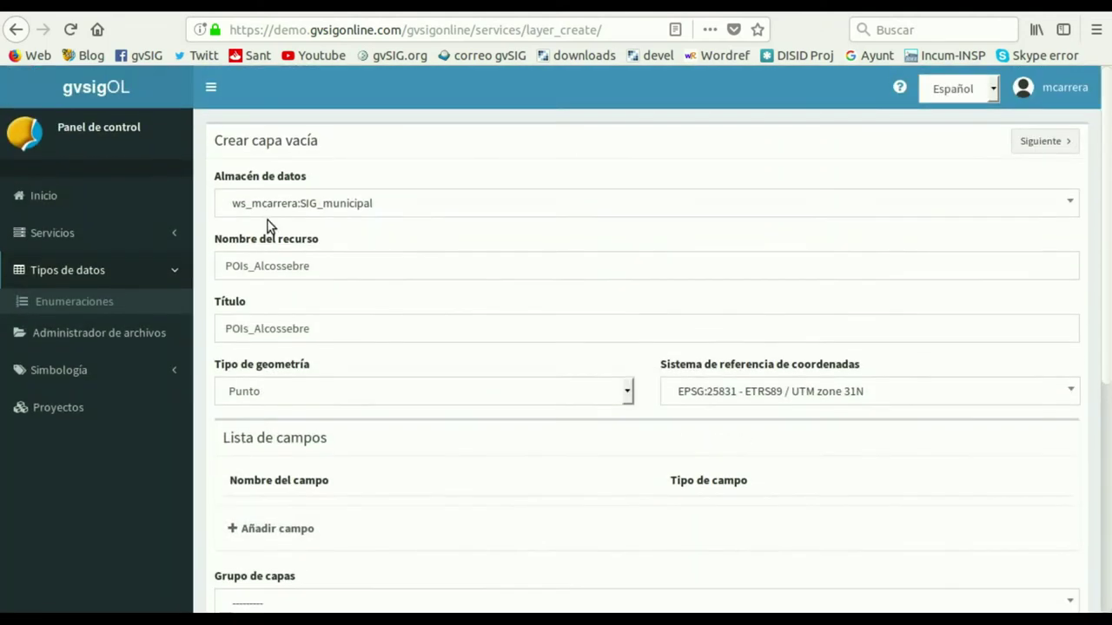
- Copy the resource name POIs_Alcossebre and start a new empty layer from the layer list
click(254, 266)
drag(254, 267, 311, 267)
double_click(274, 264)
key(ctrl+c)
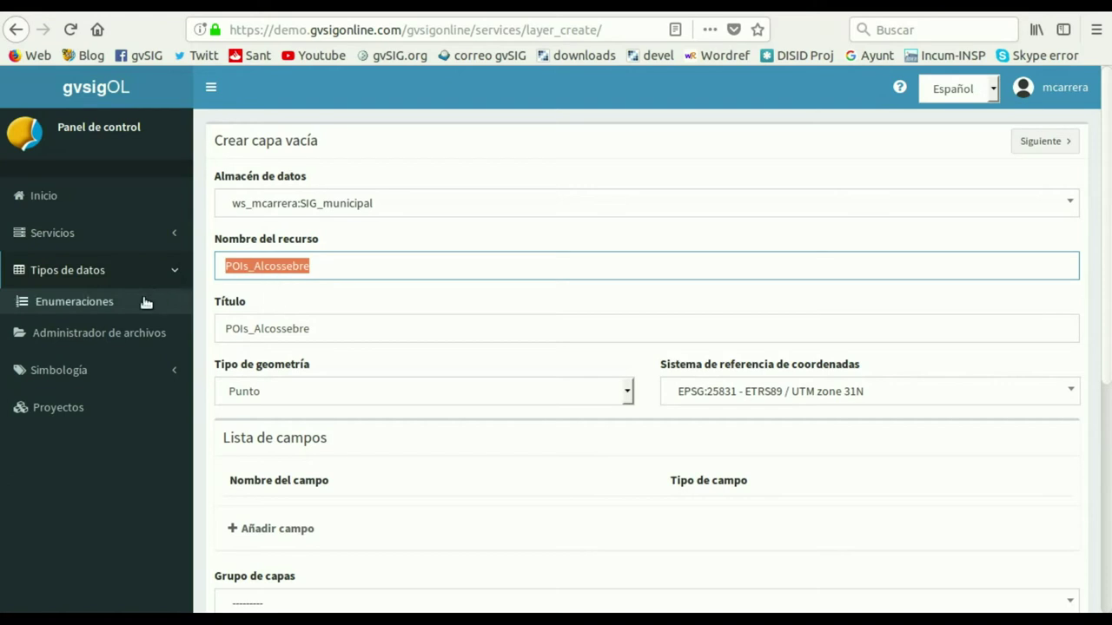
click(71, 238)
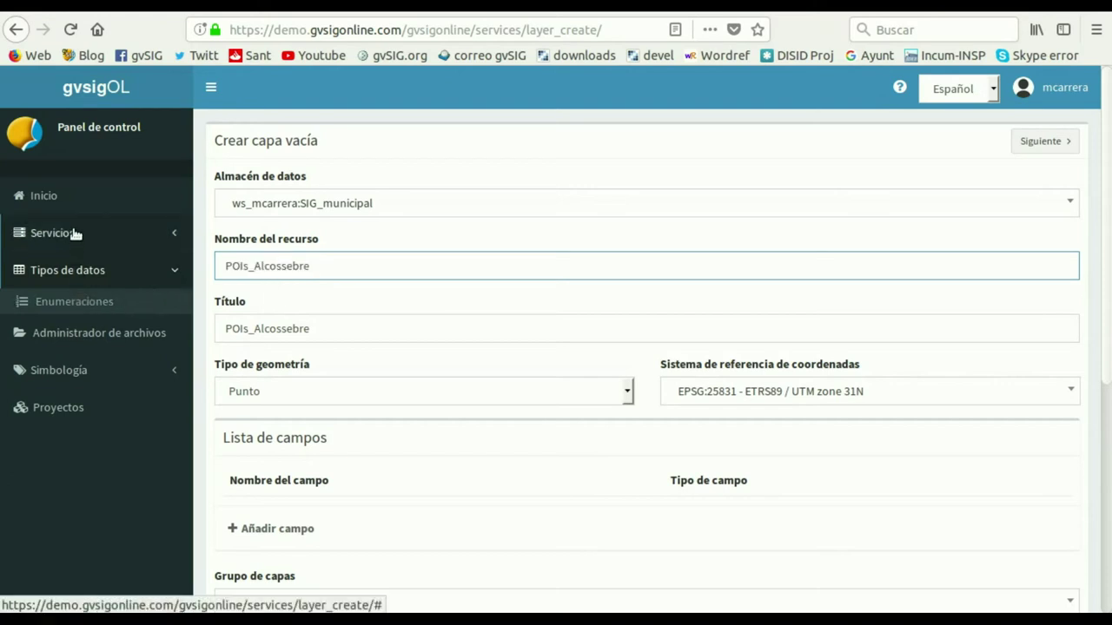
click(48, 318)
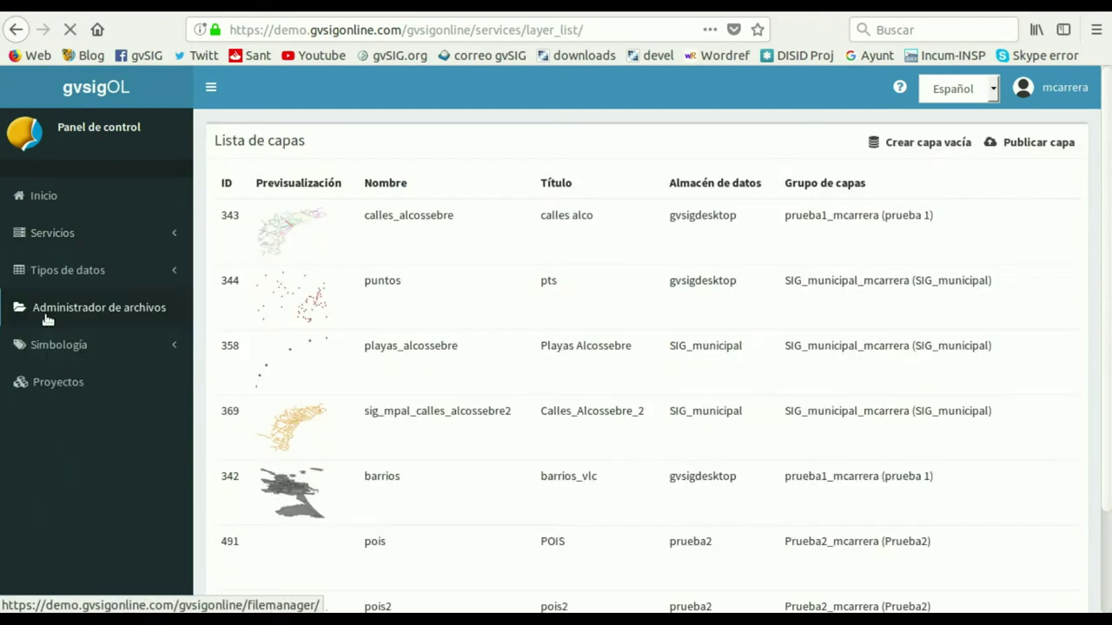
click(904, 143)
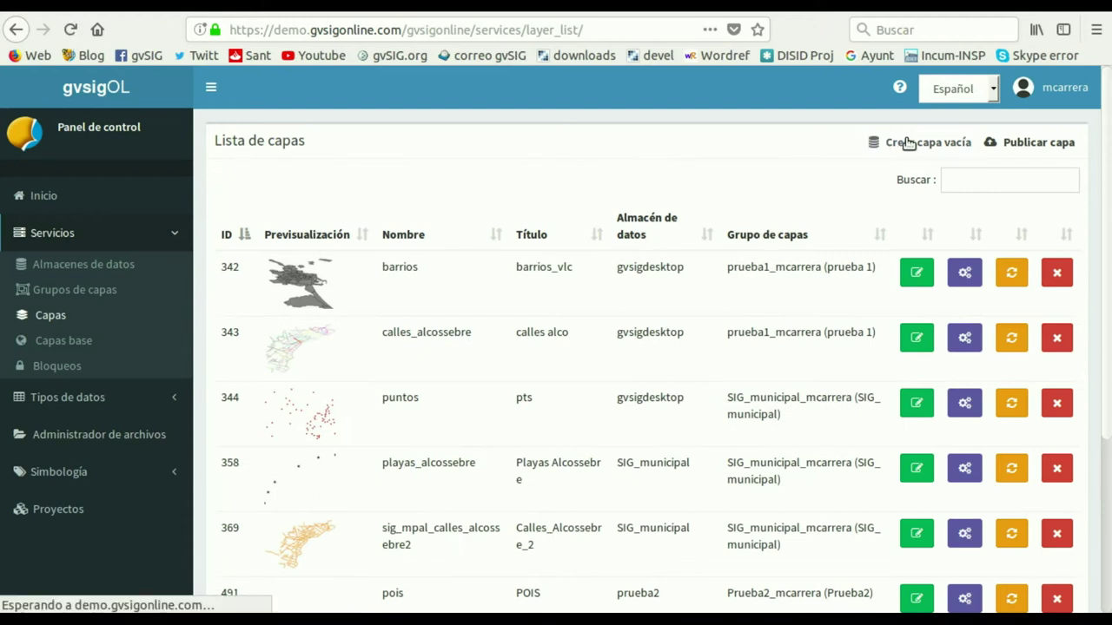
- Select the SIG_municipal data store and enter POIs_Alcossebre as both resource name and title
click(408, 196)
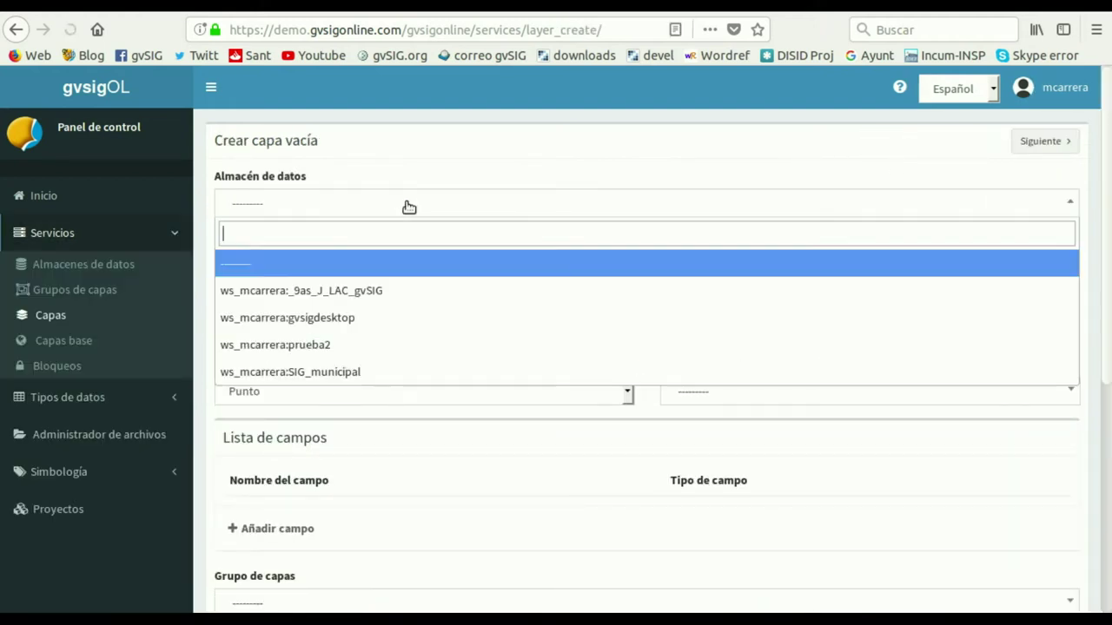
click(336, 366)
click(298, 268)
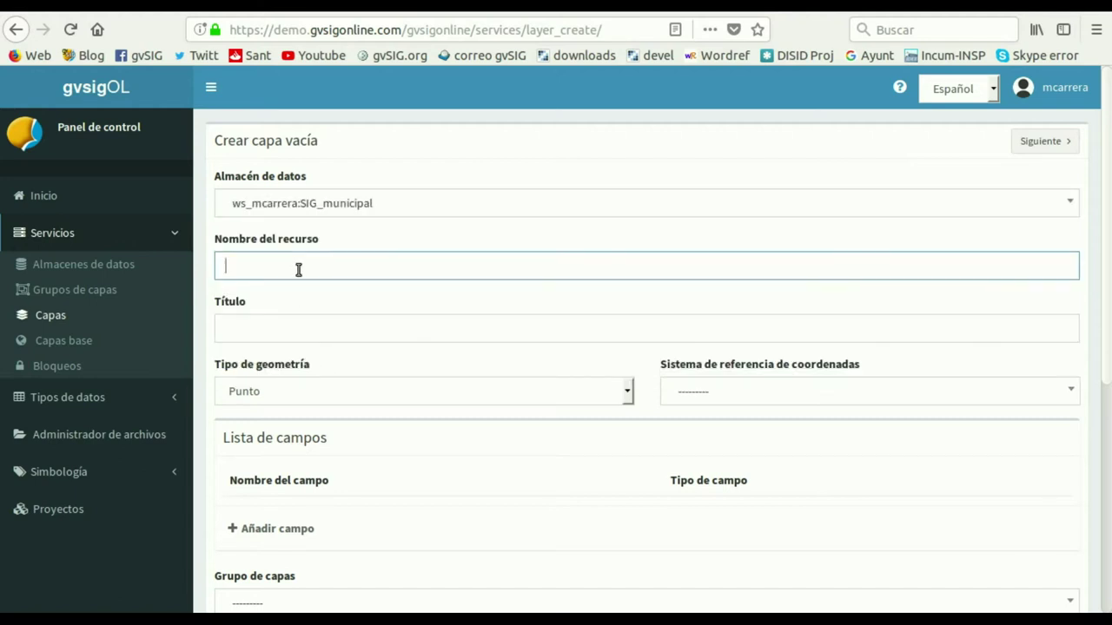
key(ctrl+v)
click(293, 327)
key(ctrl+v)
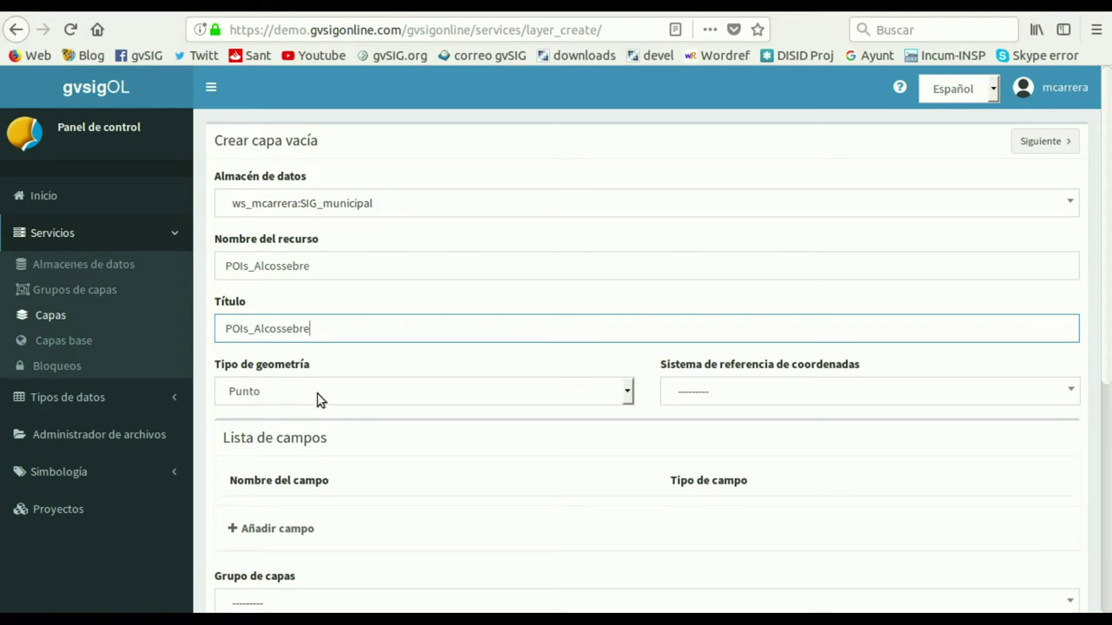
- Try to set the layer's coordinate reference system to EPSG:25831 - ETRS89 / UTM zone 31N
click(784, 397)
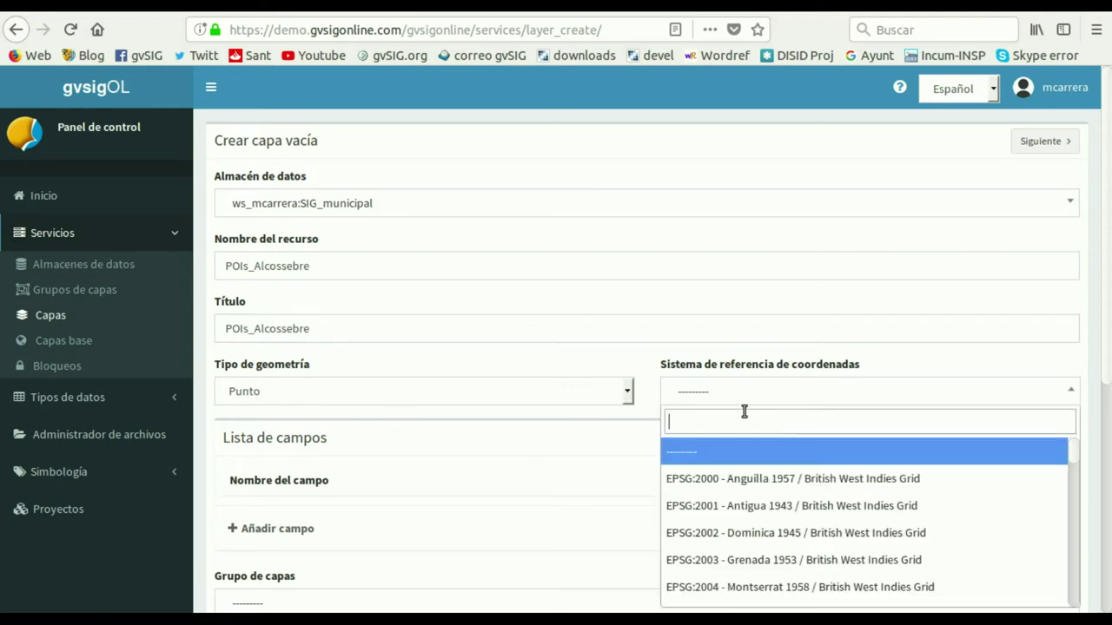
text(25830)
key(BackSpace)
text(1)
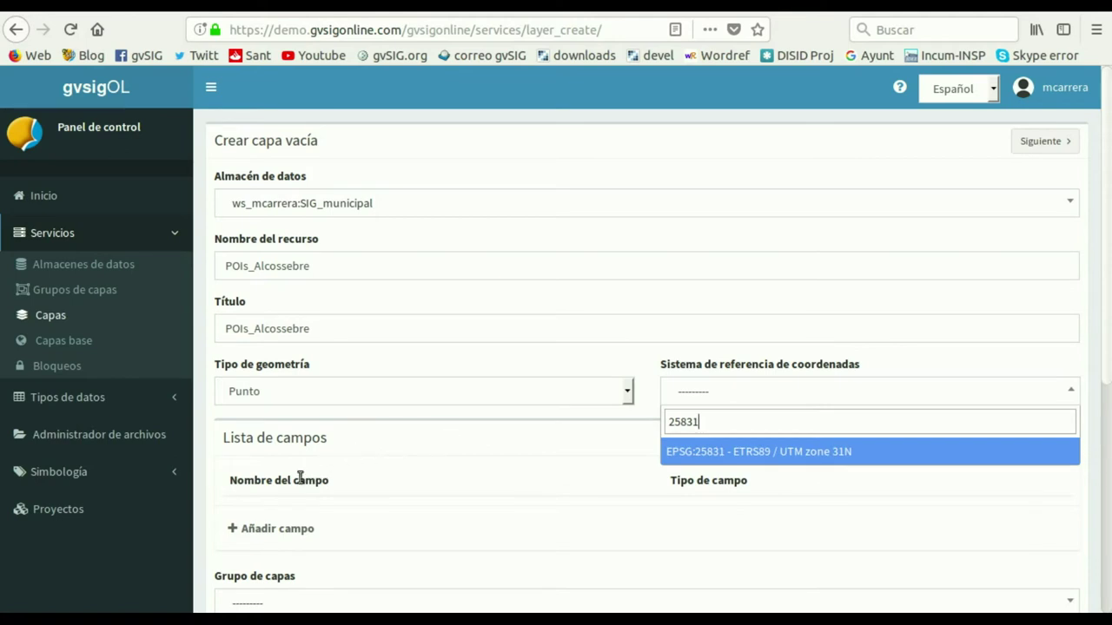
- Add a Text field named Nombre to the layer's field list
click(284, 526)
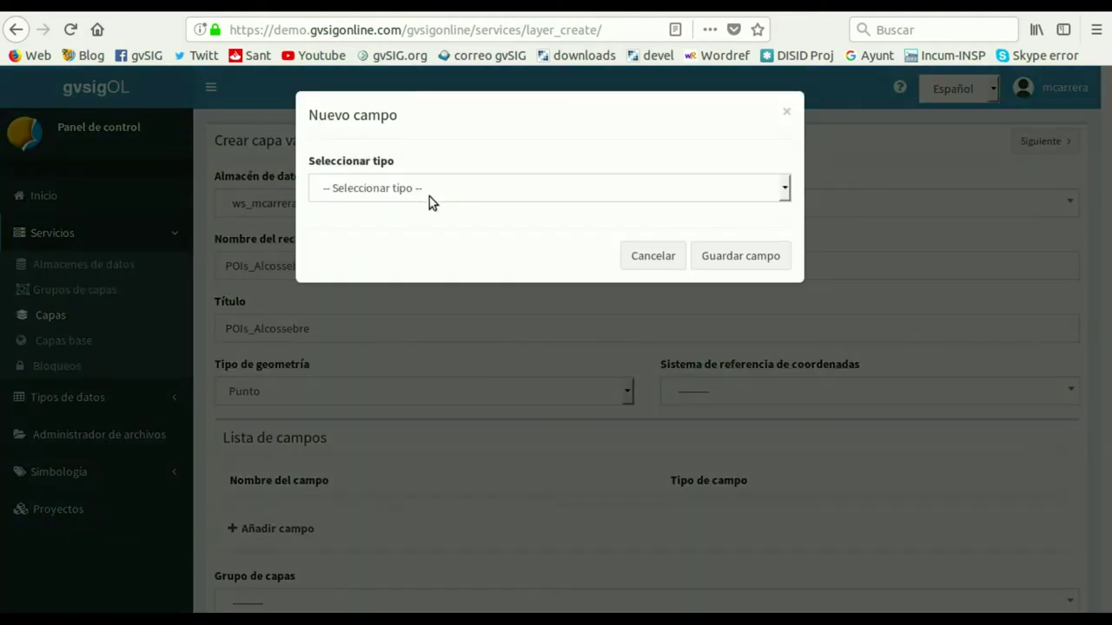
click(429, 196)
click(420, 253)
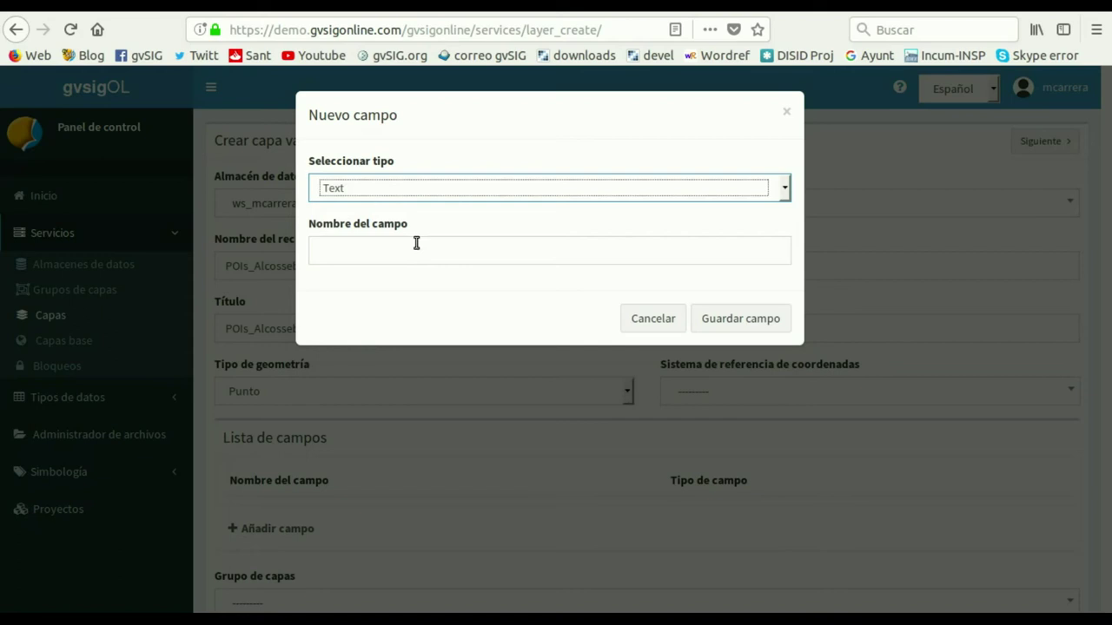
click(412, 244)
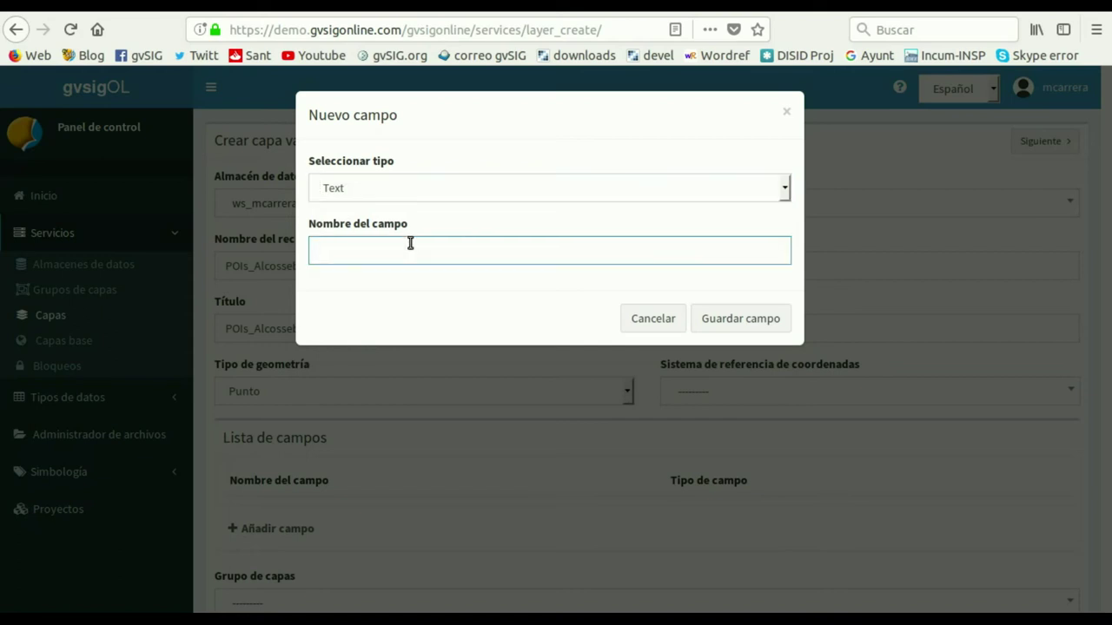
text(Nombre)
click(709, 318)
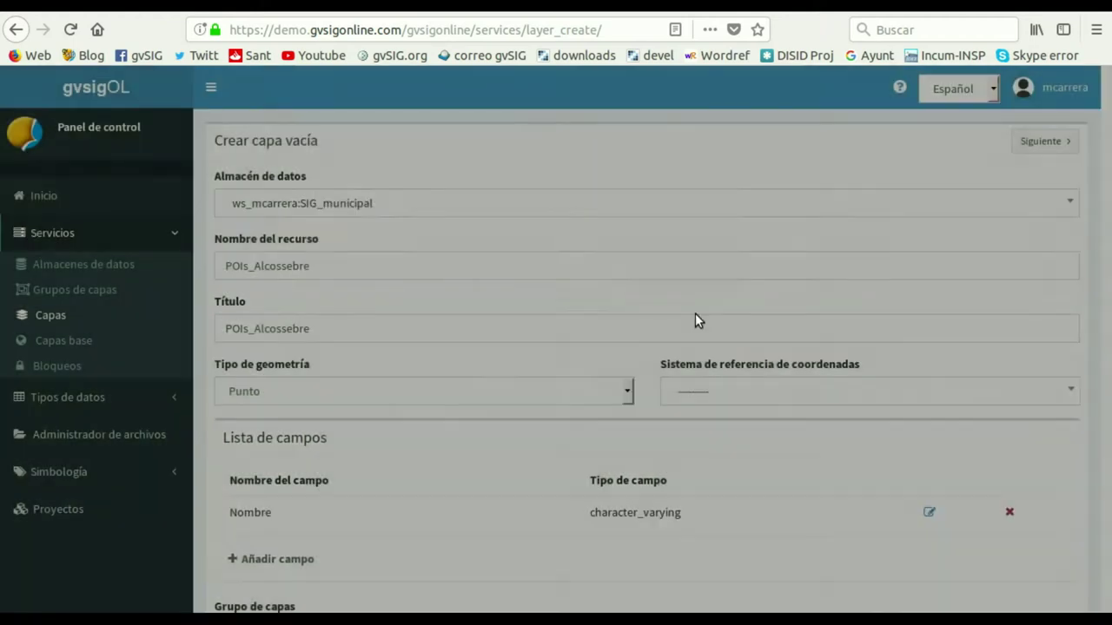
- Add an Enumeration field based on Tipo_POI to the layer's field list
scroll(353, 524, down, 3)
click(289, 416)
click(409, 189)
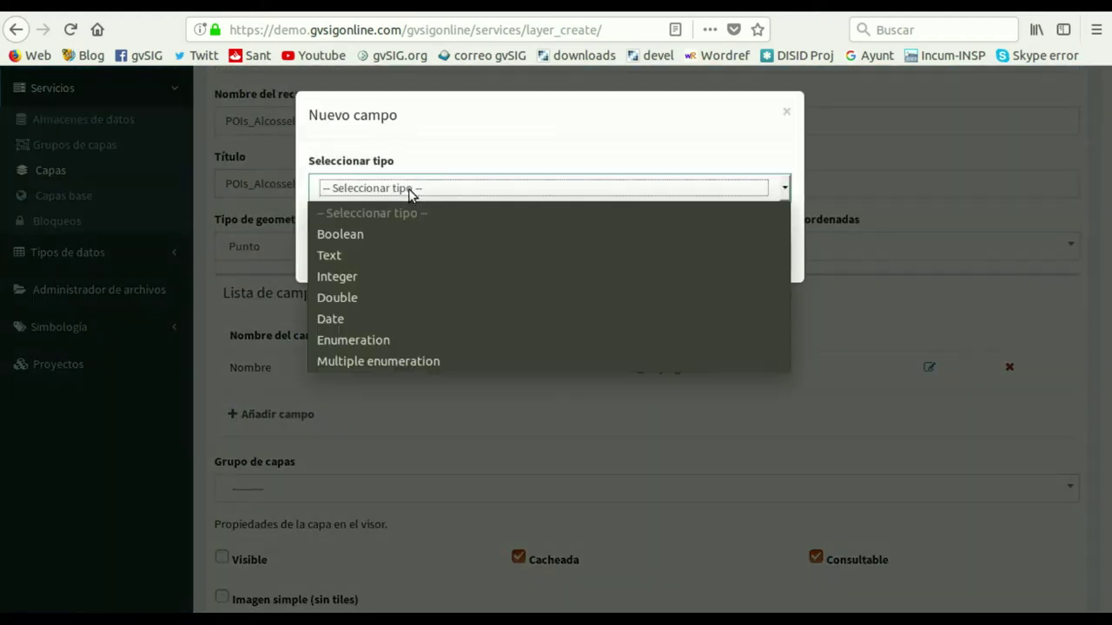
click(378, 340)
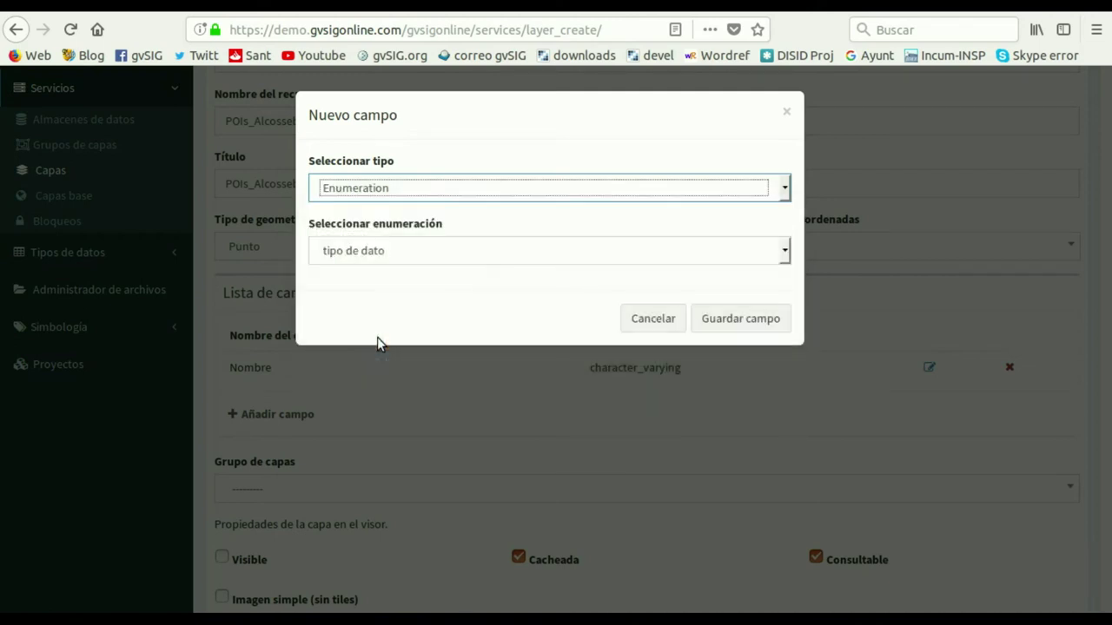
click(390, 253)
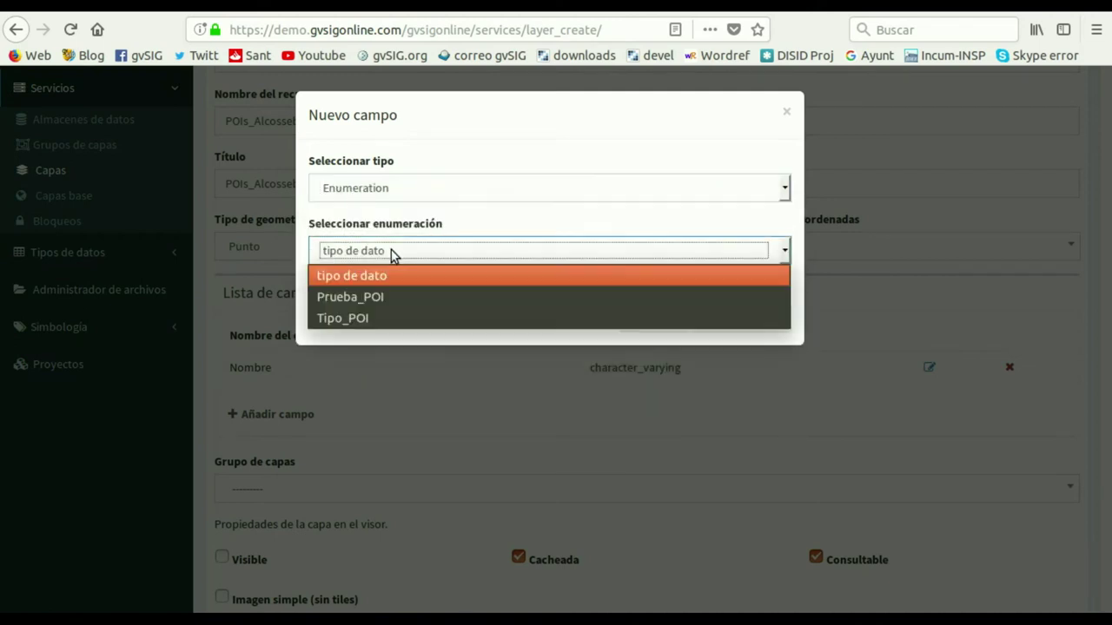
click(357, 320)
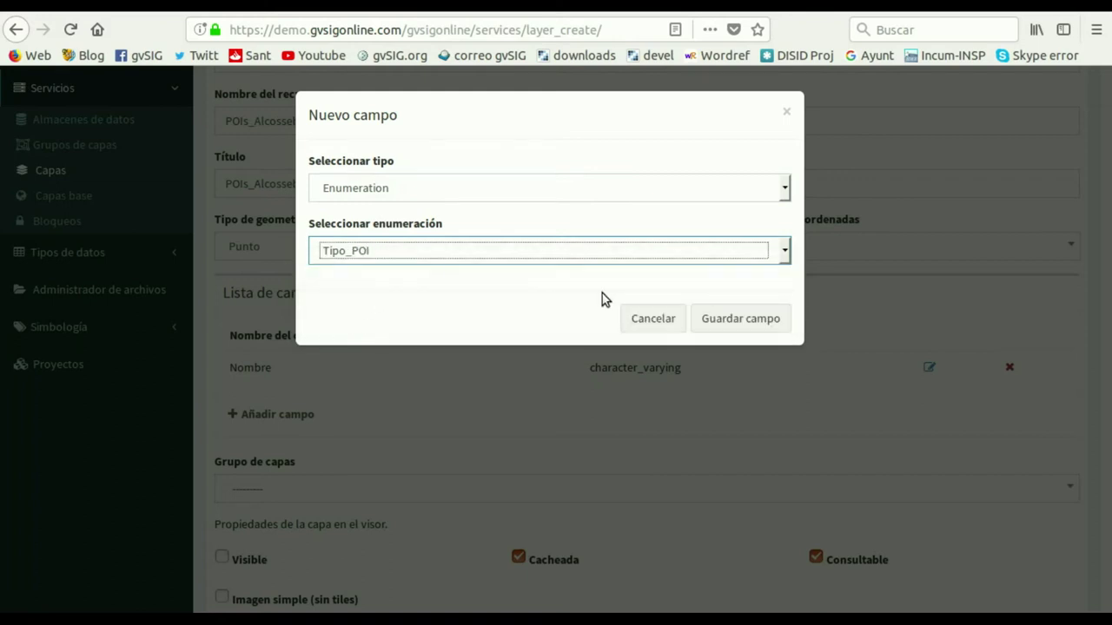
click(731, 323)
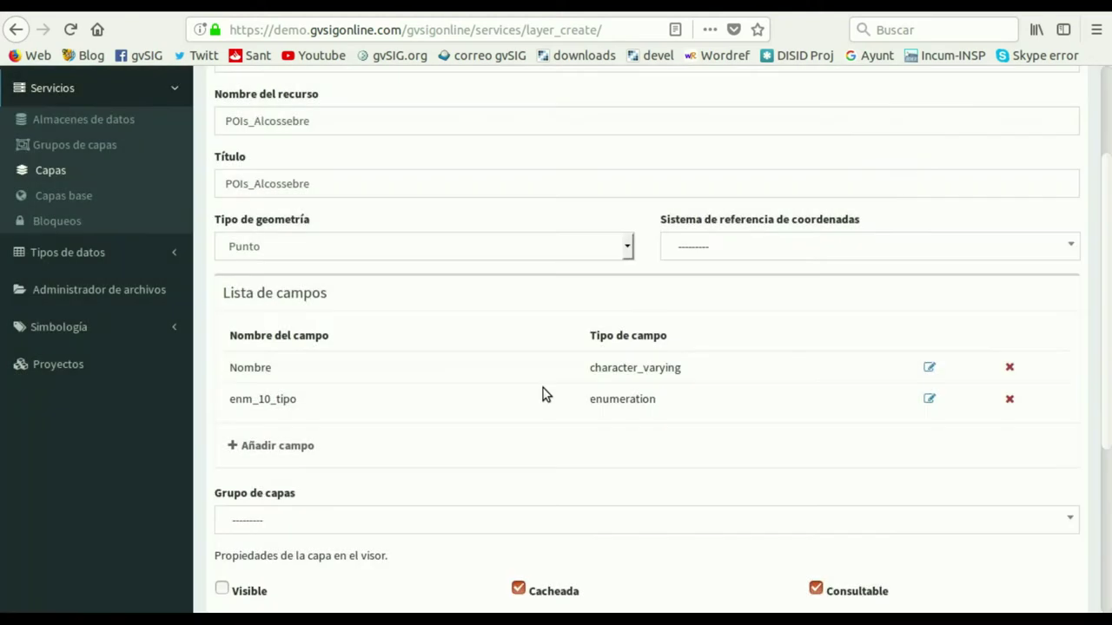
- Assign the layer to the SIG_municipal layer group, keep the cached and queryable options, and submit the form
scroll(274, 415, down, 2)
click(309, 425)
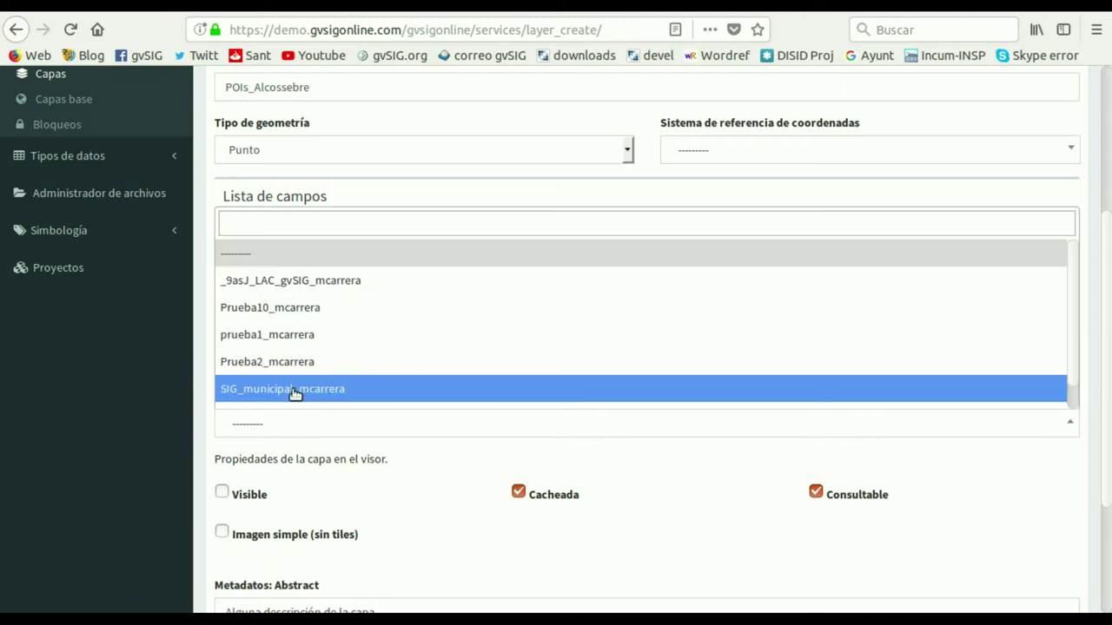
click(295, 392)
scroll(343, 409, down, 2)
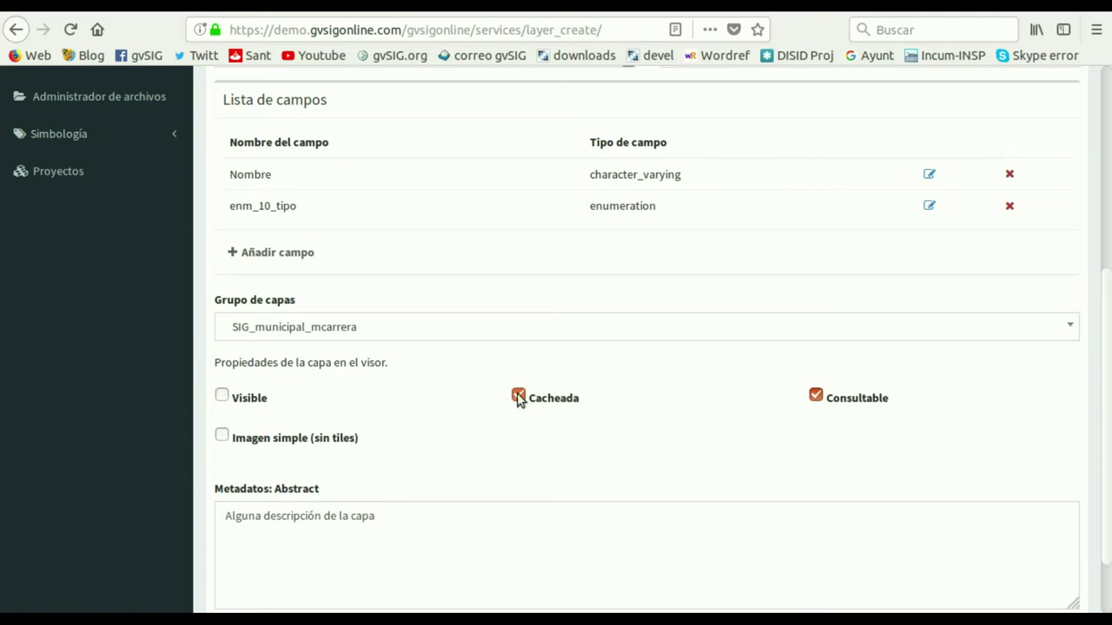
scroll(560, 423, down, 1)
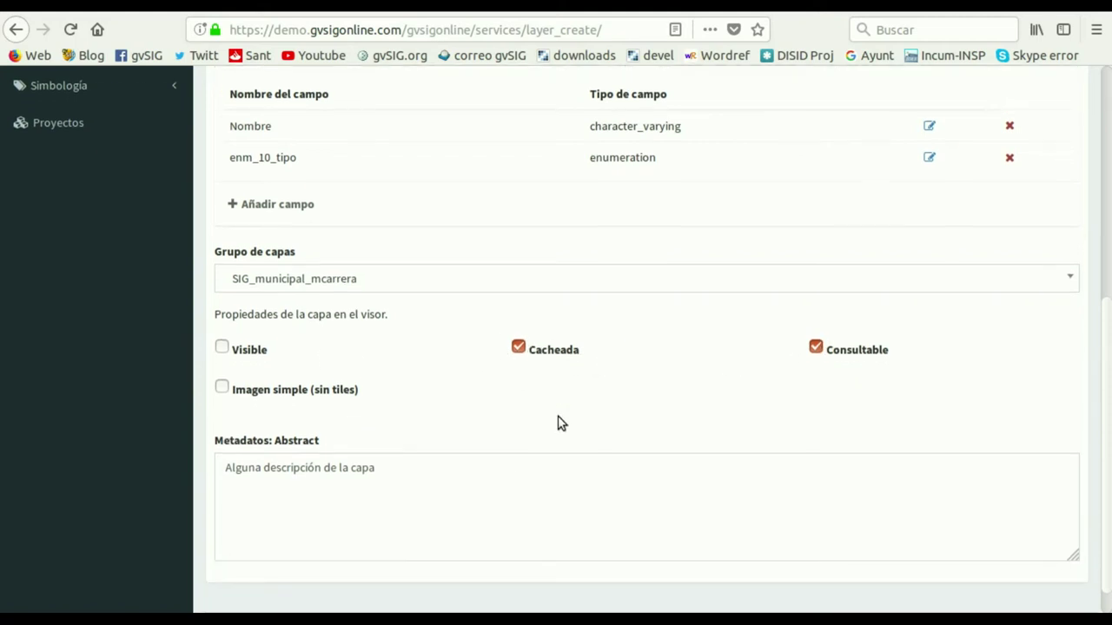
scroll(559, 423, up, 8)
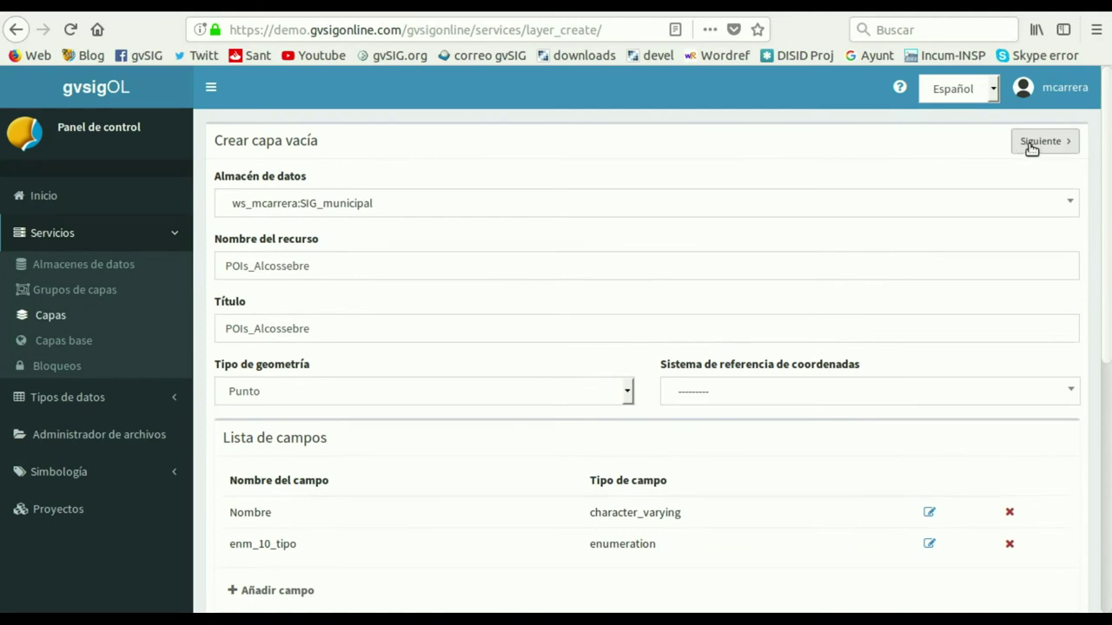
click(1041, 141)
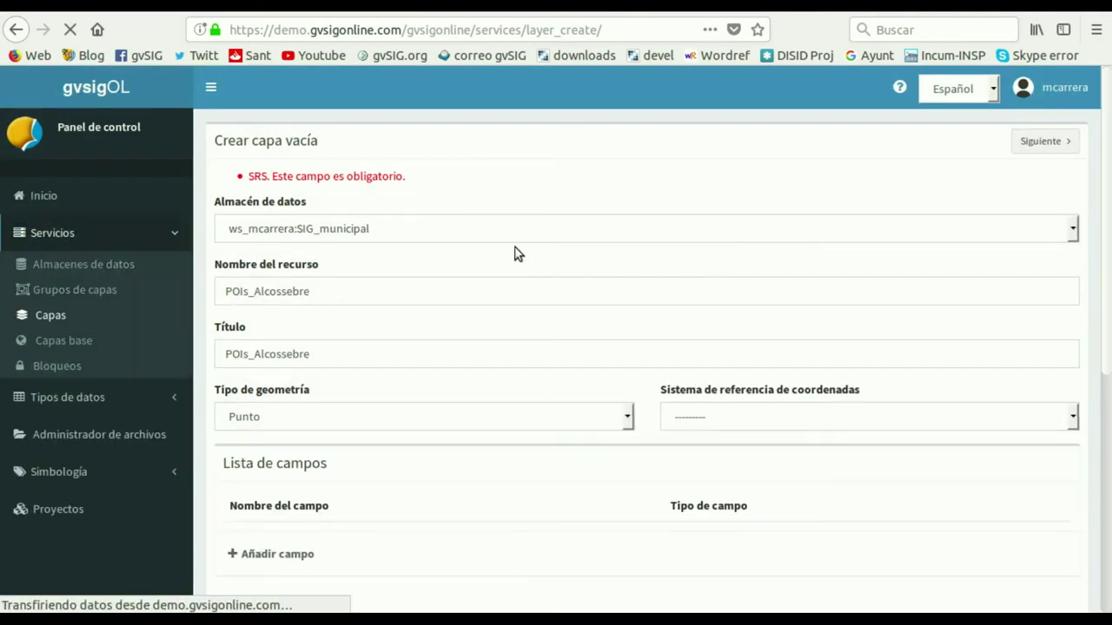
- Set the layer's coordinate reference system to EPSG:25831 - ETRS89 / UTM zone 31N
scroll(491, 257, down, 2)
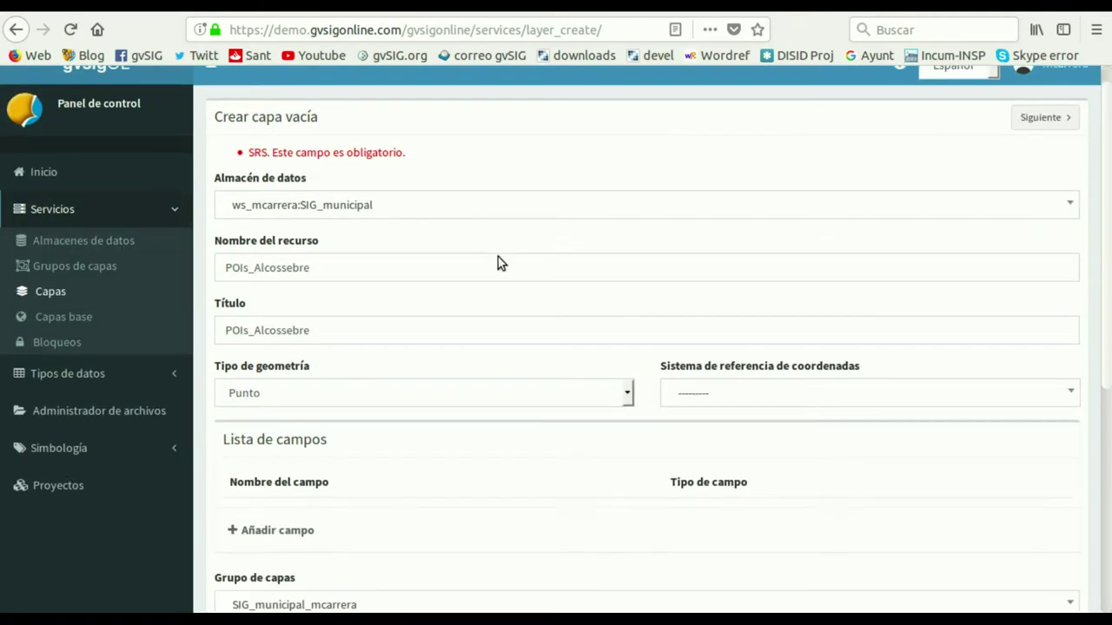
click(758, 326)
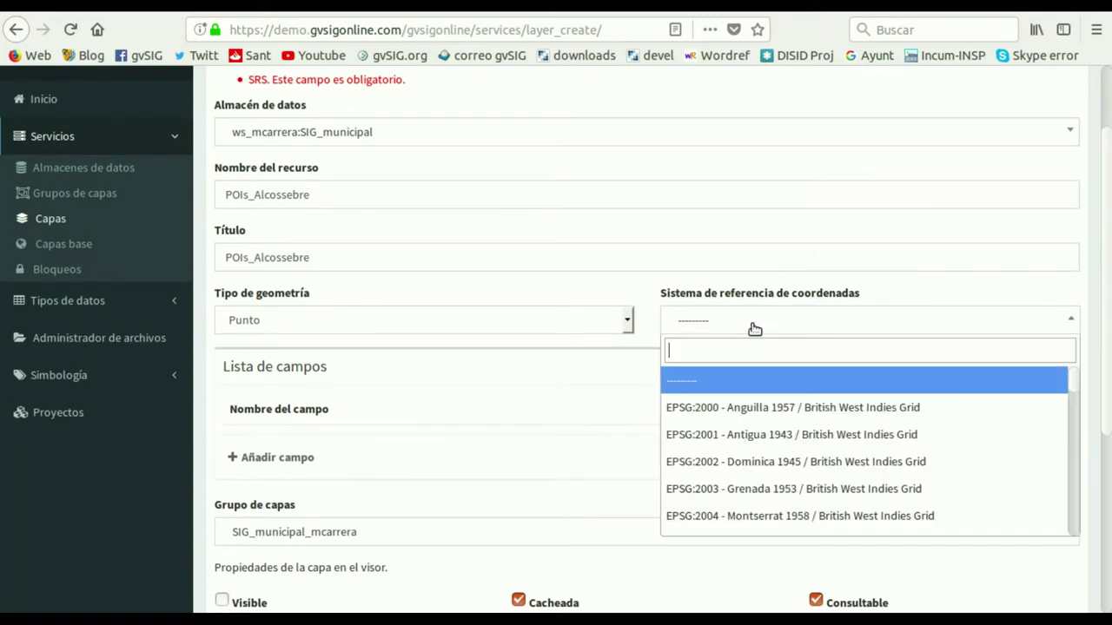
text(25831)
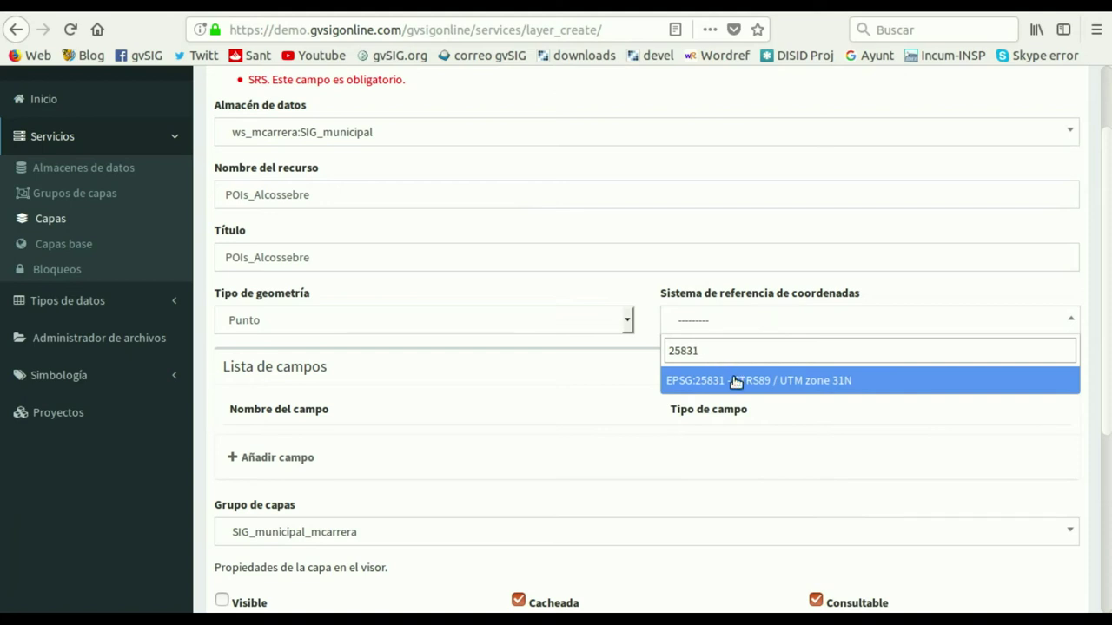
click(735, 382)
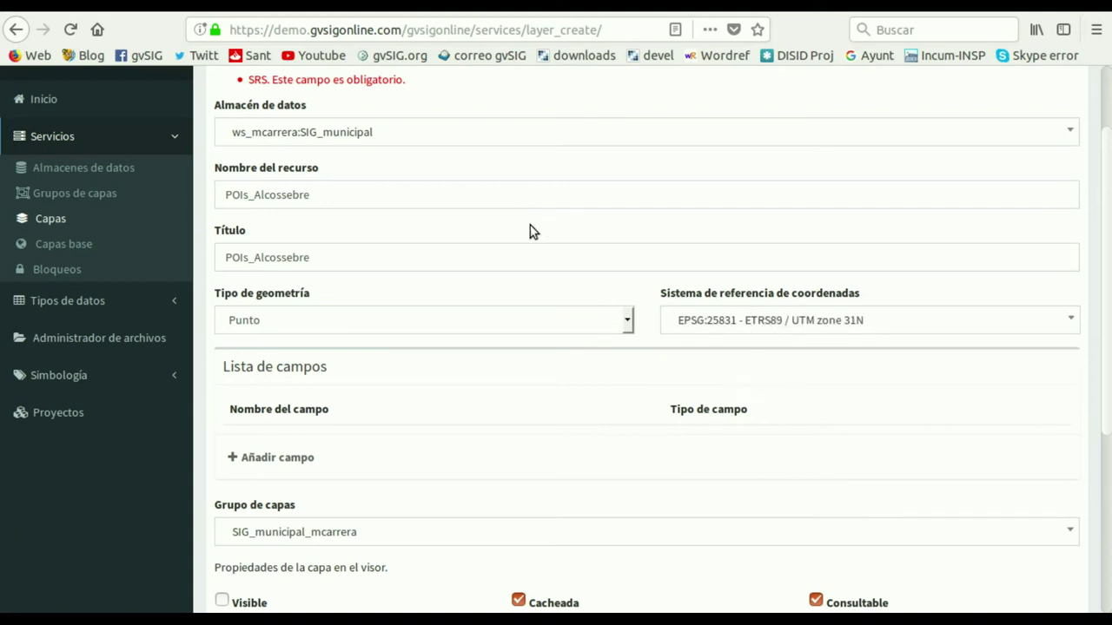
- Add a new Text field named Nombre to the layer's emptied field list
scroll(531, 235, down, 2)
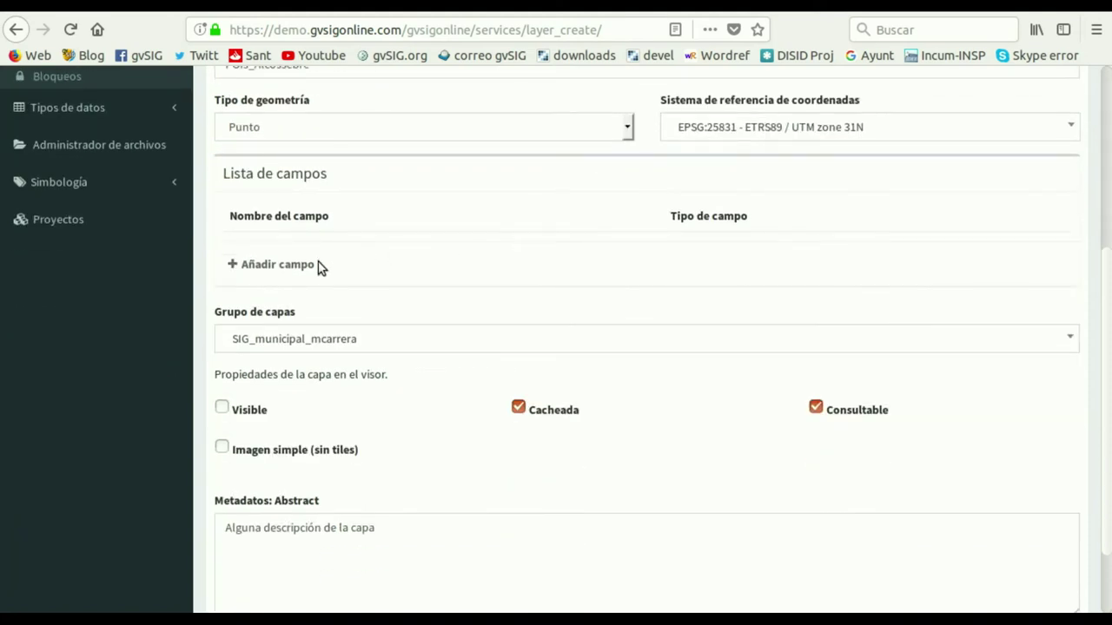
click(295, 265)
click(398, 198)
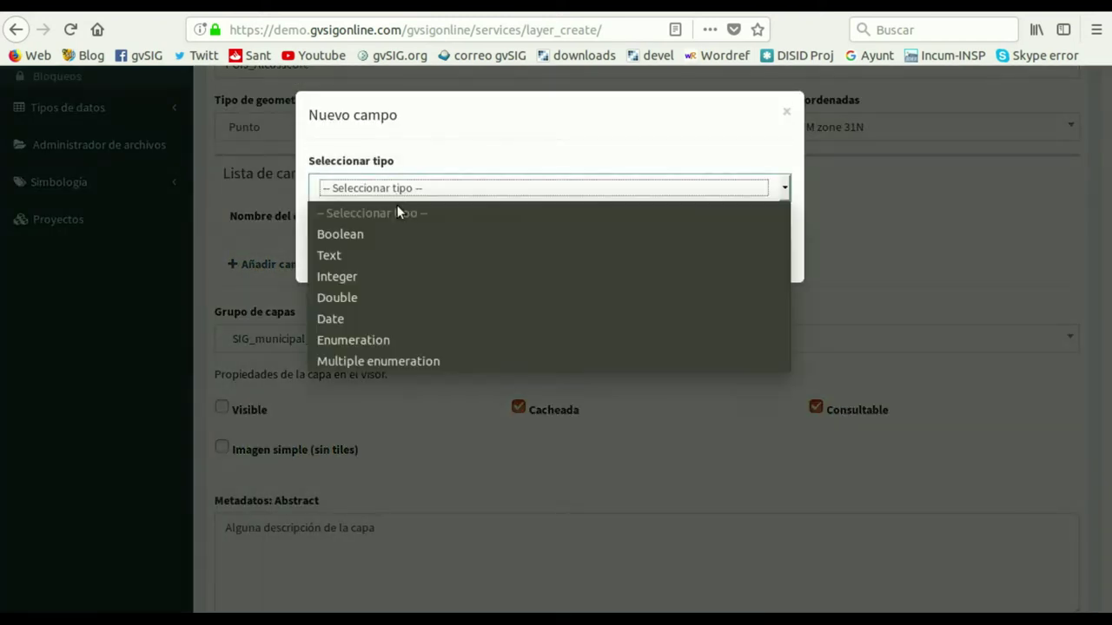
click(385, 252)
click(349, 249)
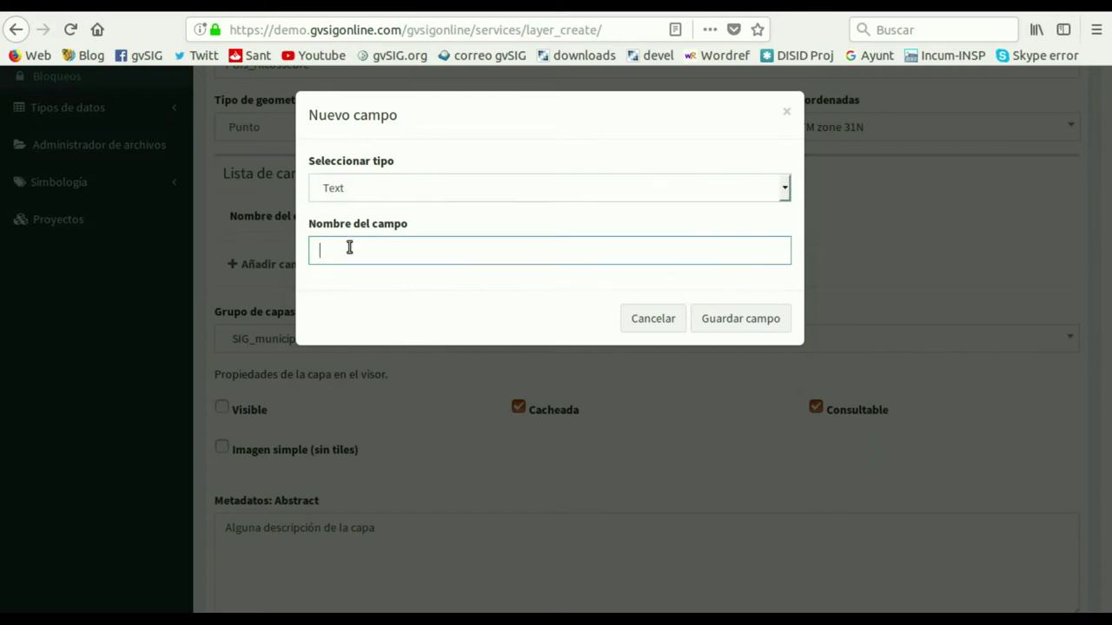
text(Nombre)
click(740, 318)
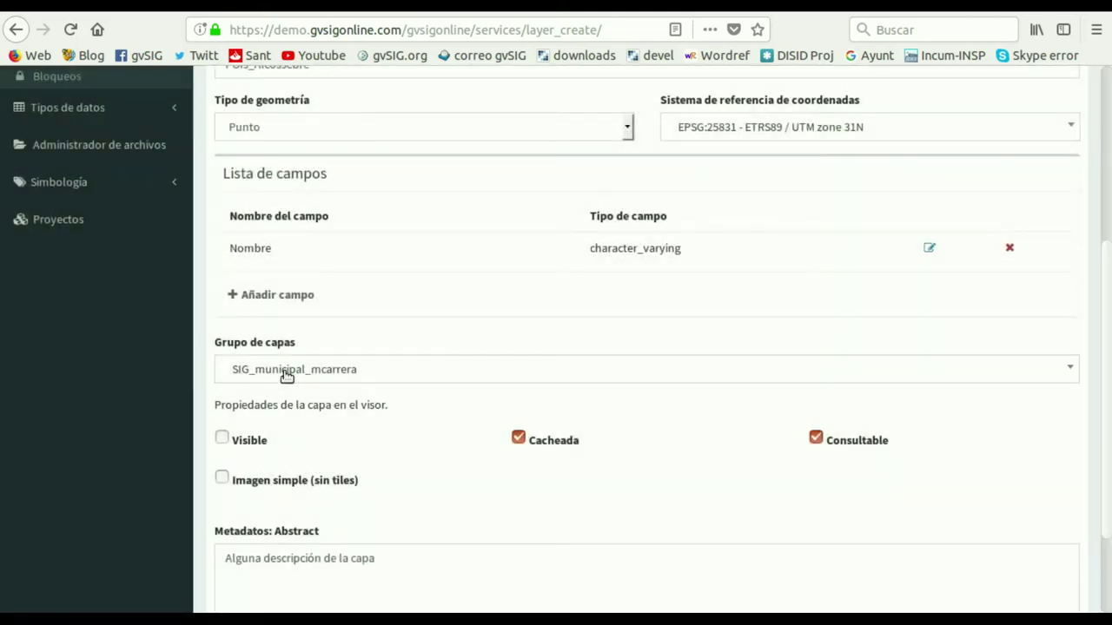
- Add a second field of type Enumeration to the layer, using the Tipo_POI enumeration
click(287, 296)
click(469, 196)
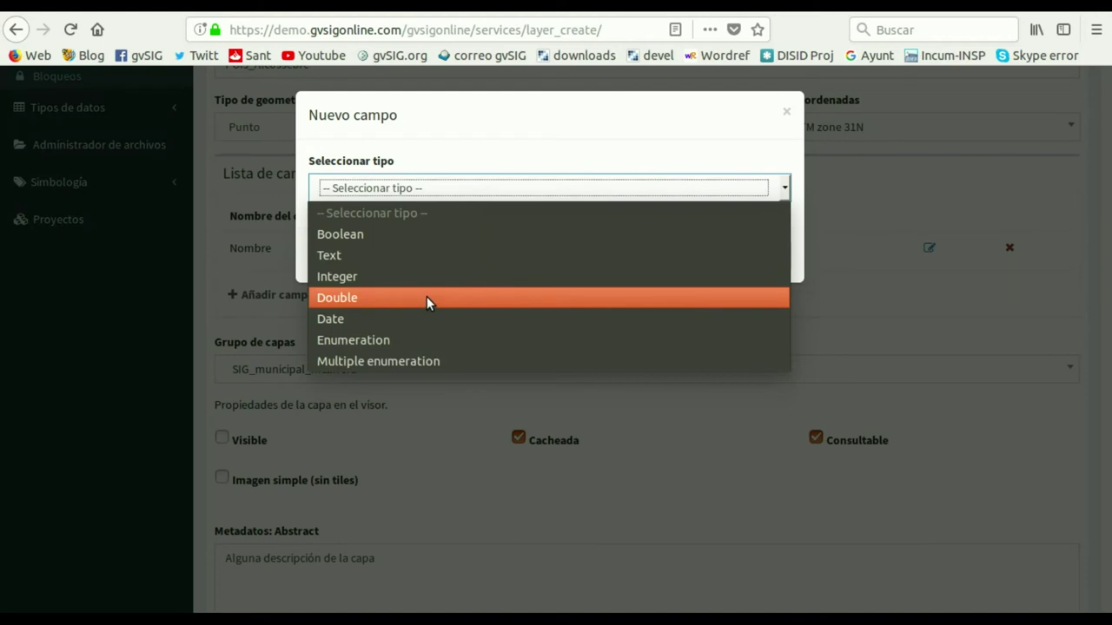
click(424, 340)
click(404, 251)
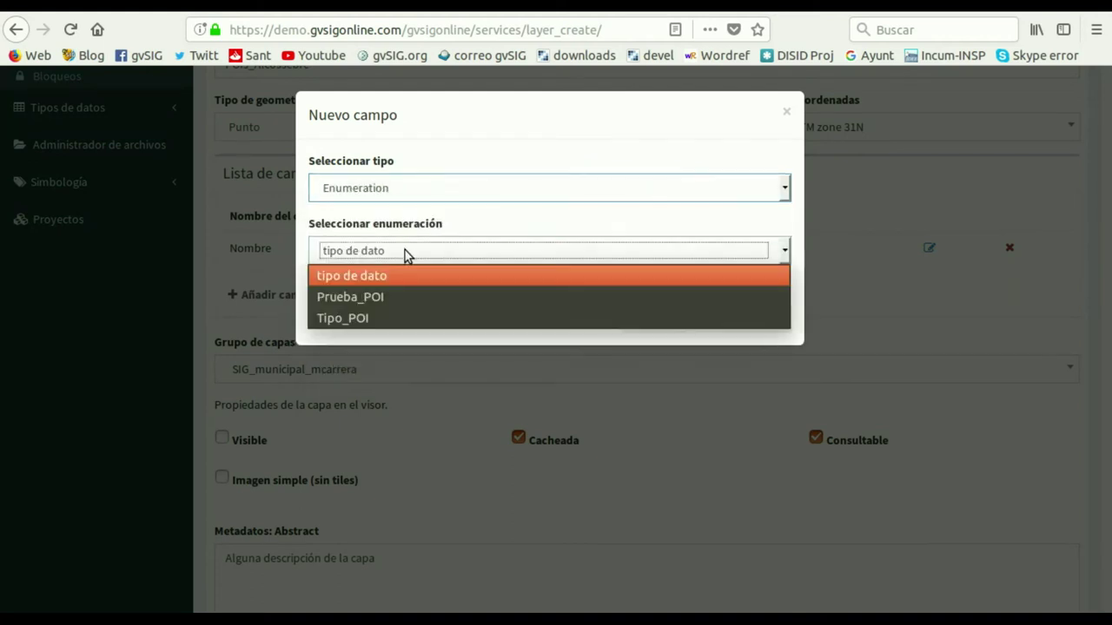
click(385, 318)
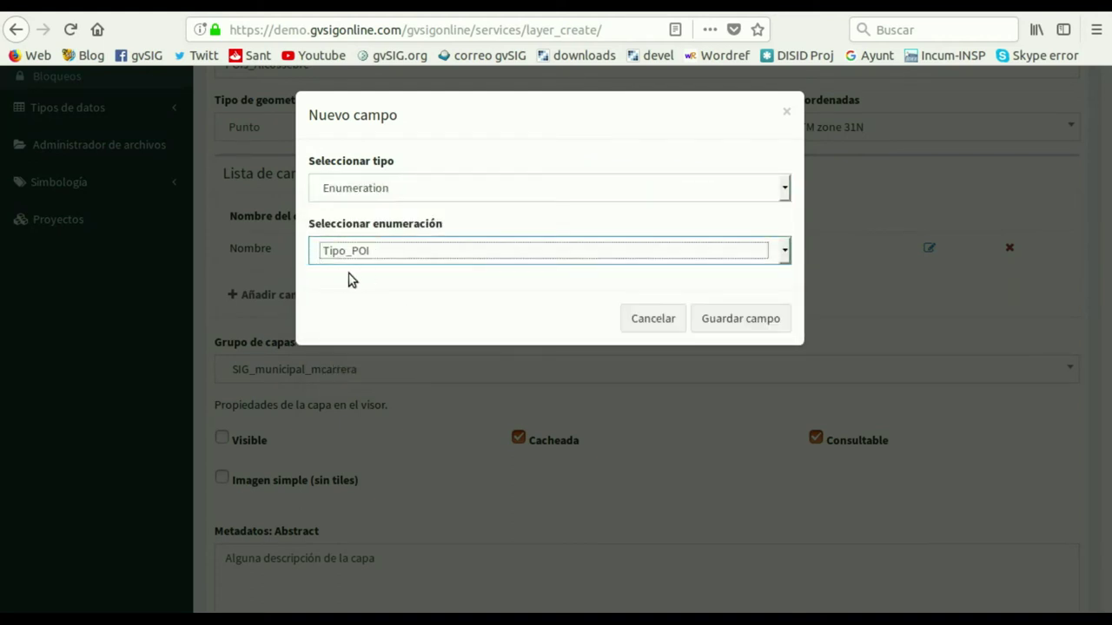
click(733, 318)
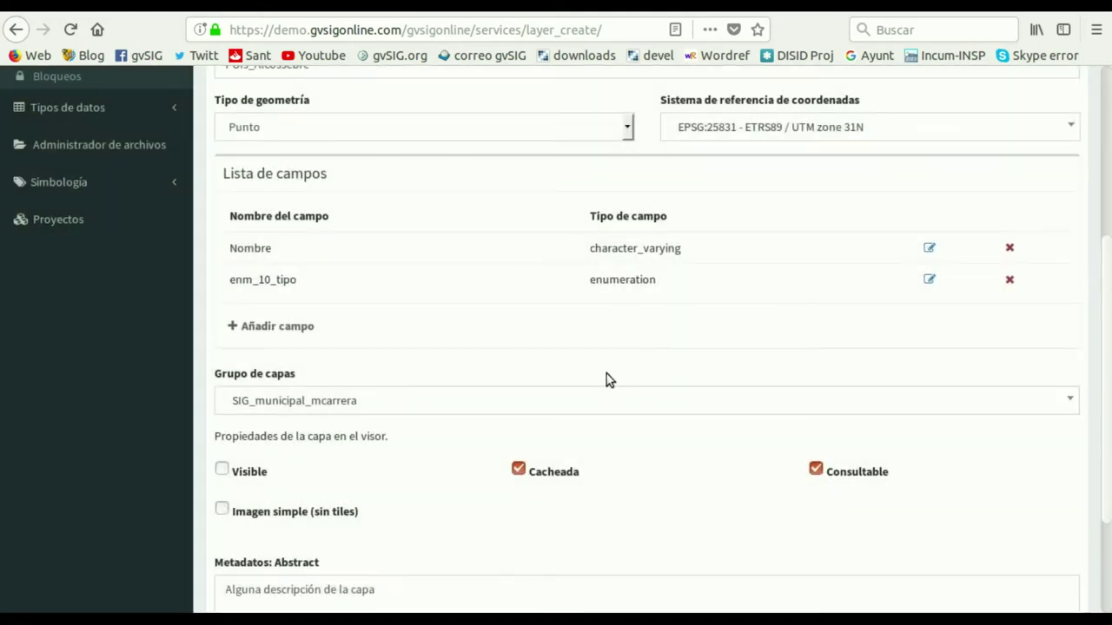
- Submit the completed empty-layer form for POIs_Alcossebre to continue to the layer's permissions
scroll(587, 369, down, 3)
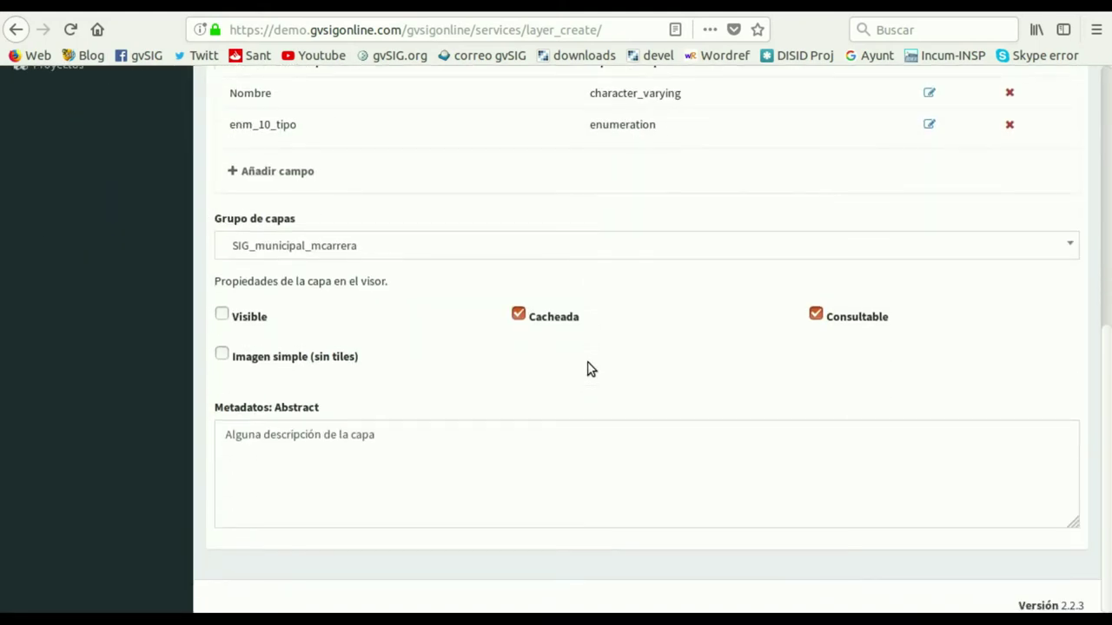
scroll(587, 369, up, 5)
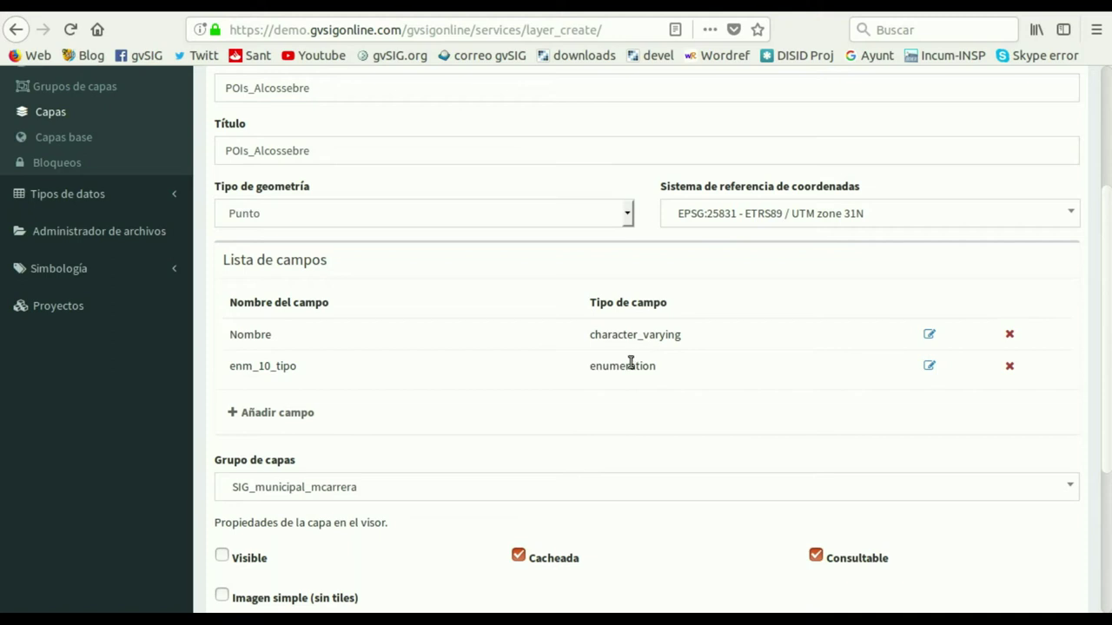
scroll(625, 361, up, 4)
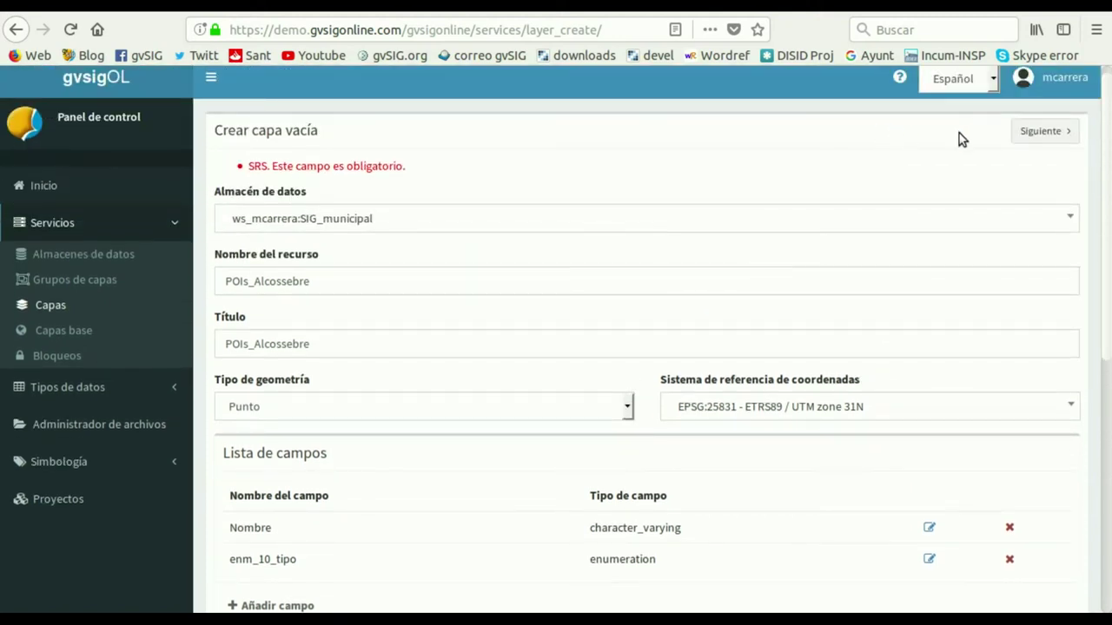
click(1040, 132)
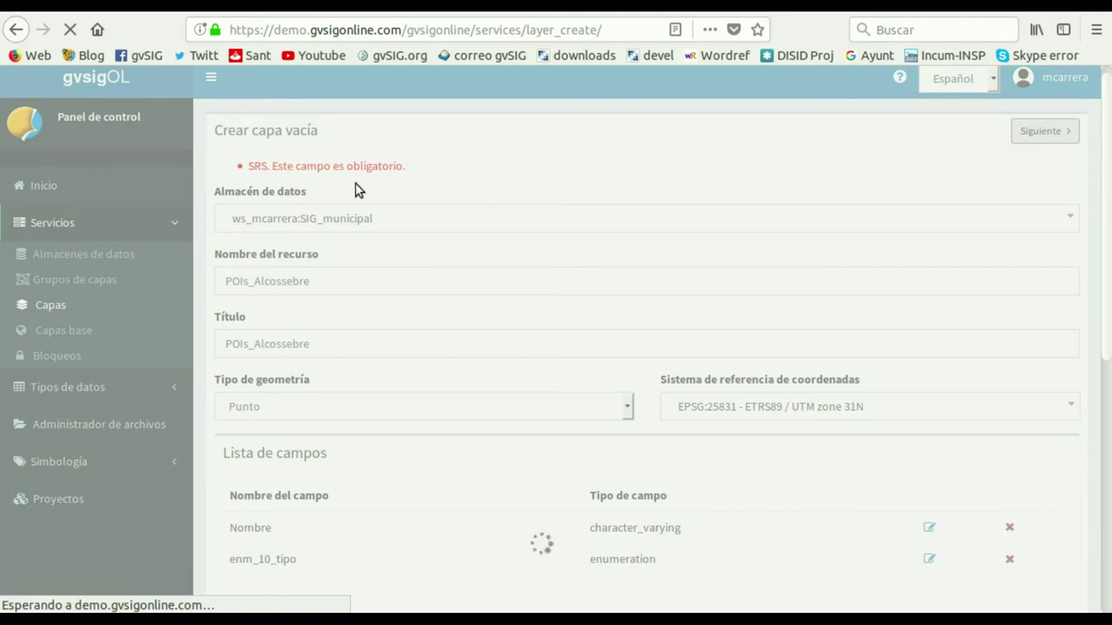
- Grant write permission on pois_alcossebre to the logged-in account's own user group only, and save the layer permissions
scroll(355, 190, down, 4)
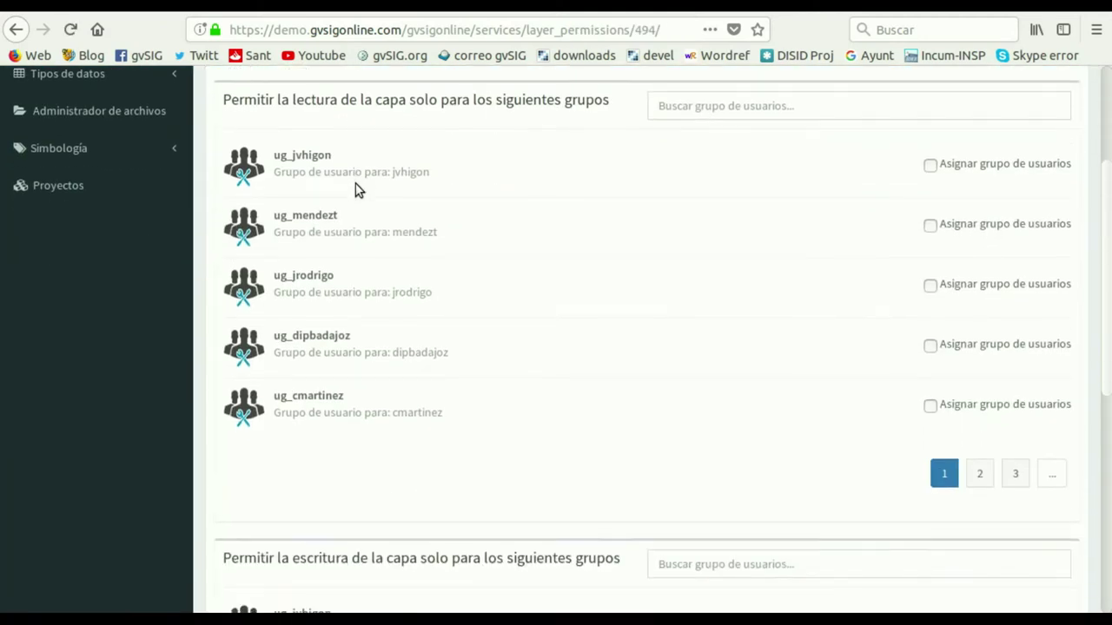
scroll(355, 190, down, 8)
scroll(521, 222, up, 1)
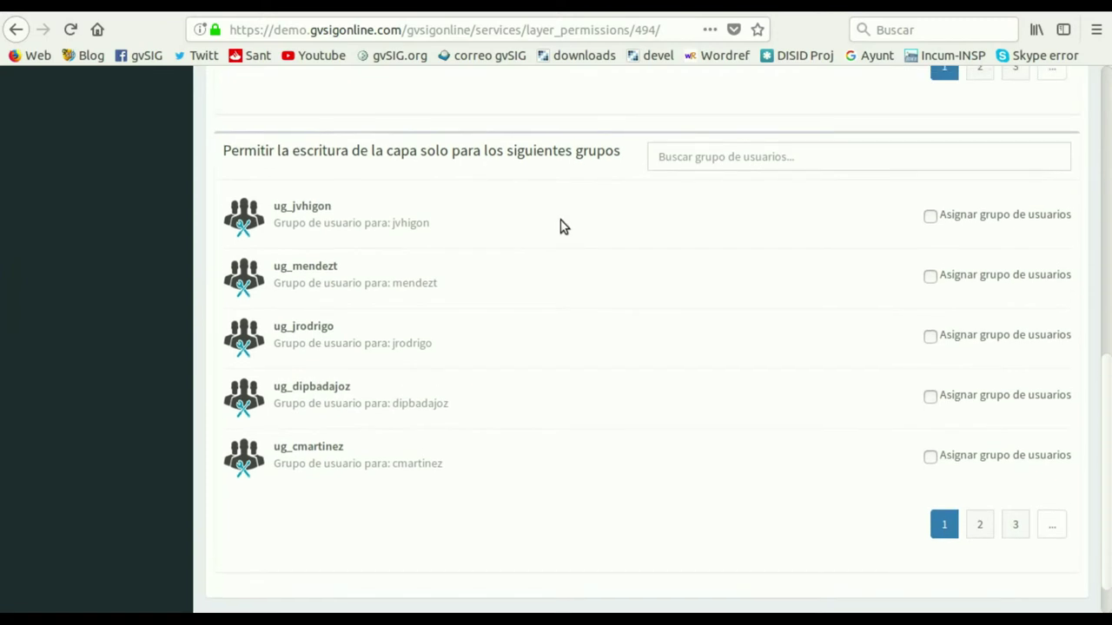
click(677, 157)
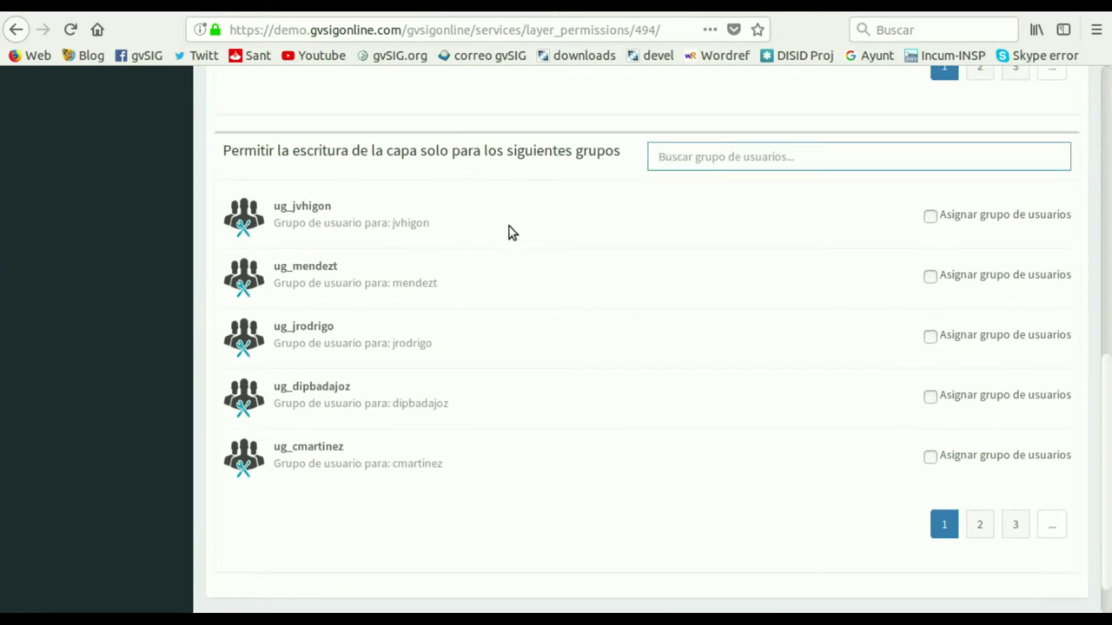
text(mca)
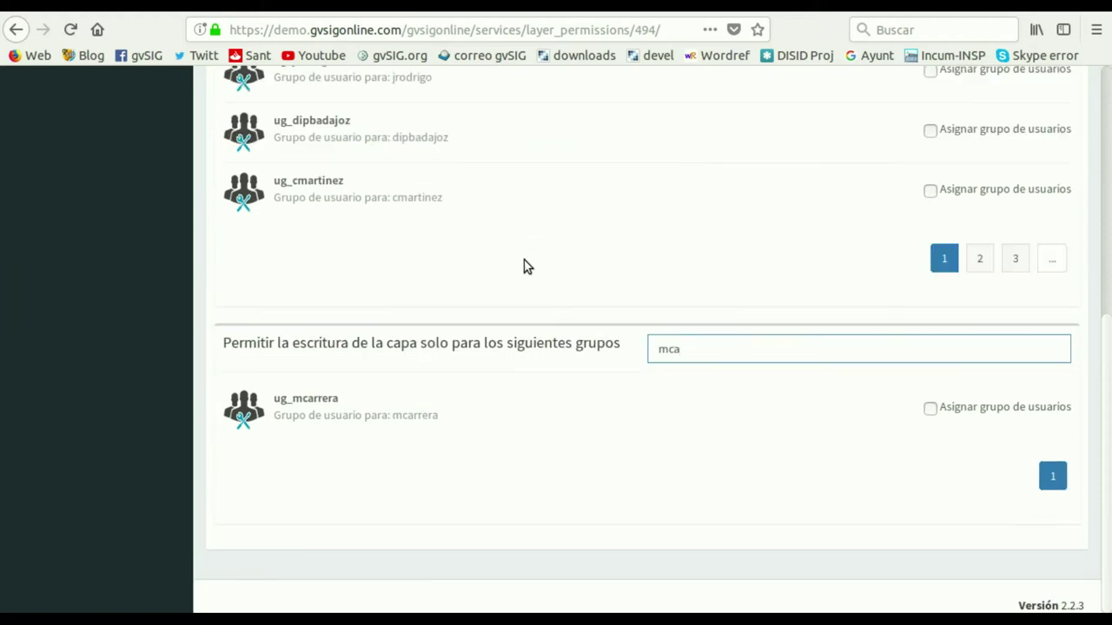
click(929, 407)
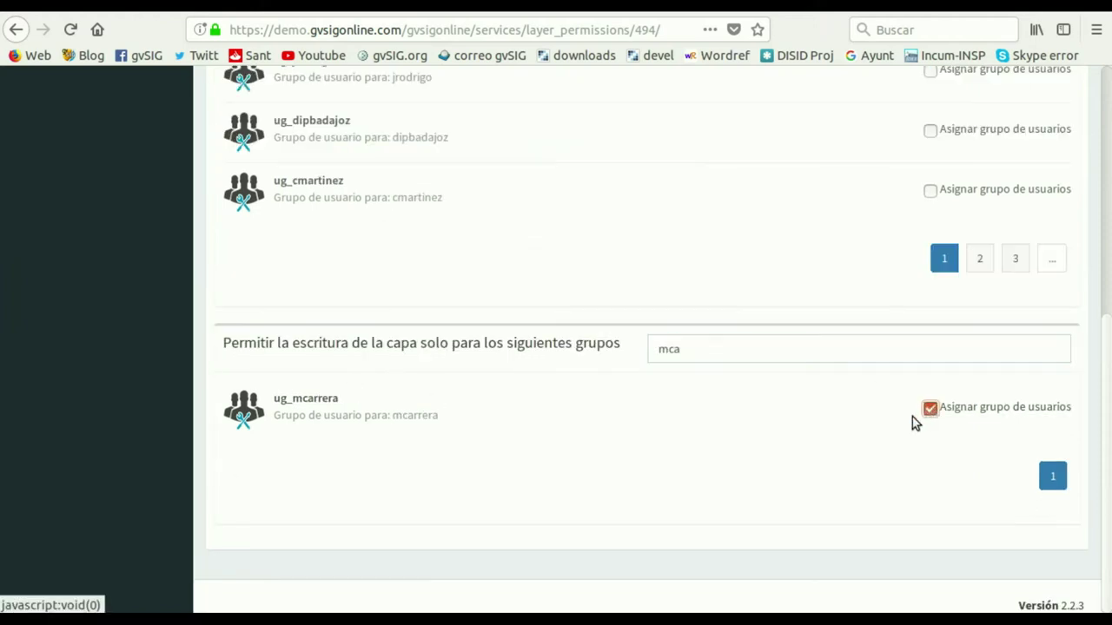
scroll(883, 444, up, 10)
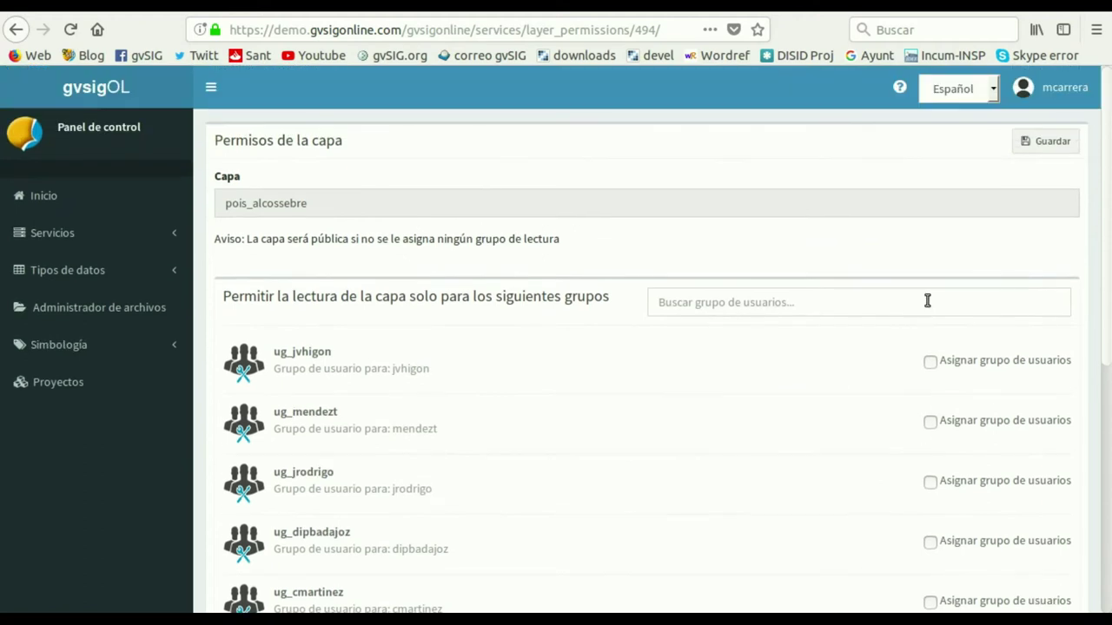
click(1045, 145)
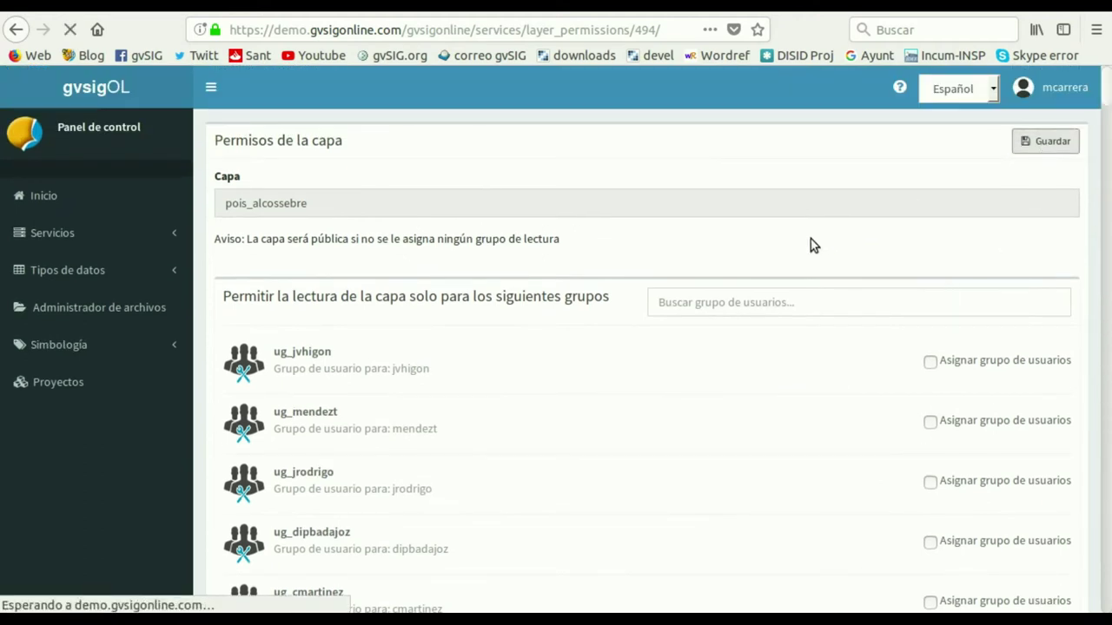
scroll(676, 249, down, 3)
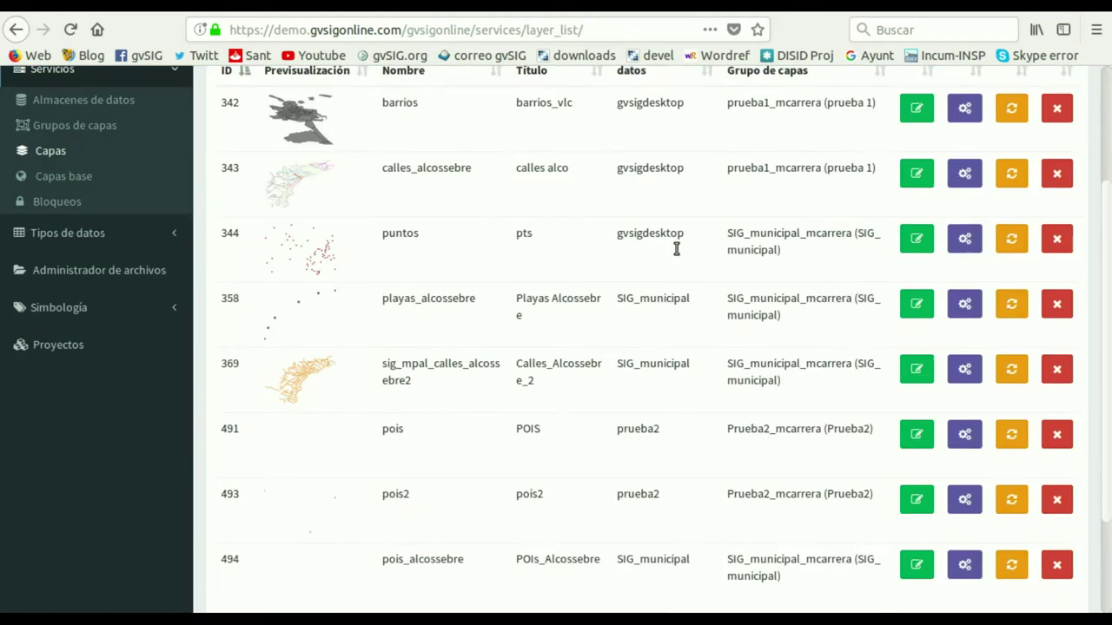
scroll(677, 249, down, 3)
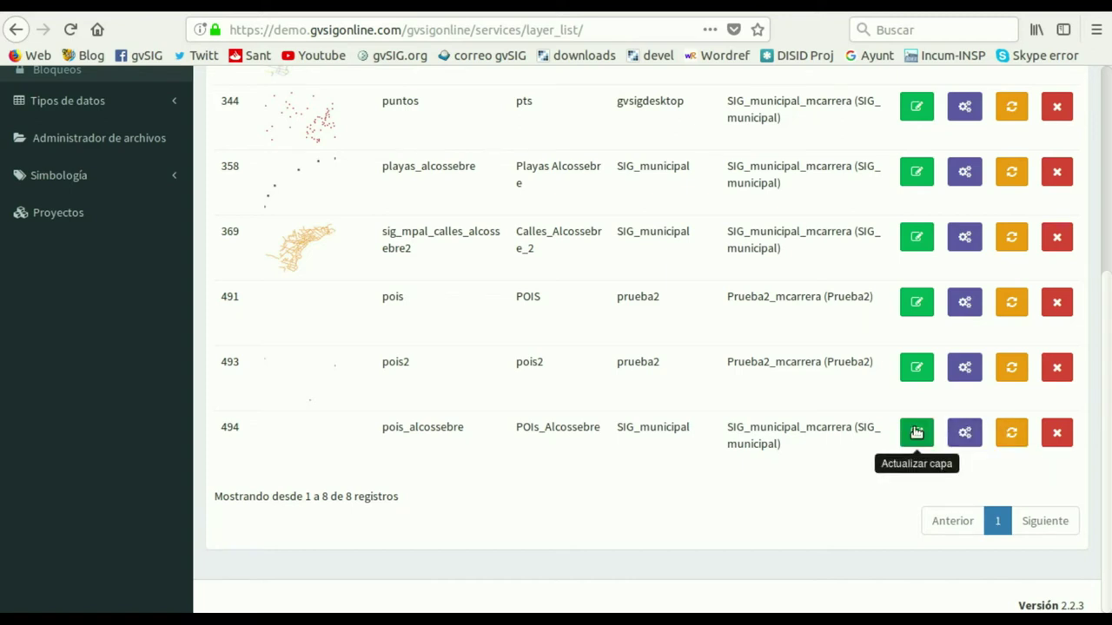
scroll(643, 399, up, 4)
scroll(193, 276, down, 4)
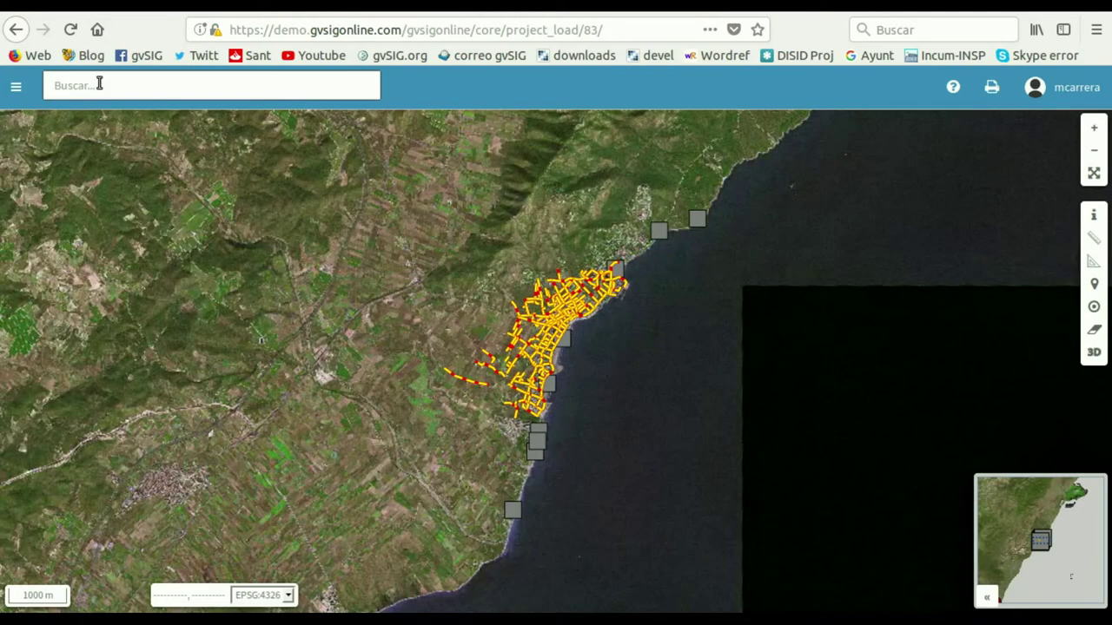
- Reload the SIG municipal project viewer, turn on the POIs_Alcossebre layer in the SIG_municipal group, and expand its options
click(71, 29)
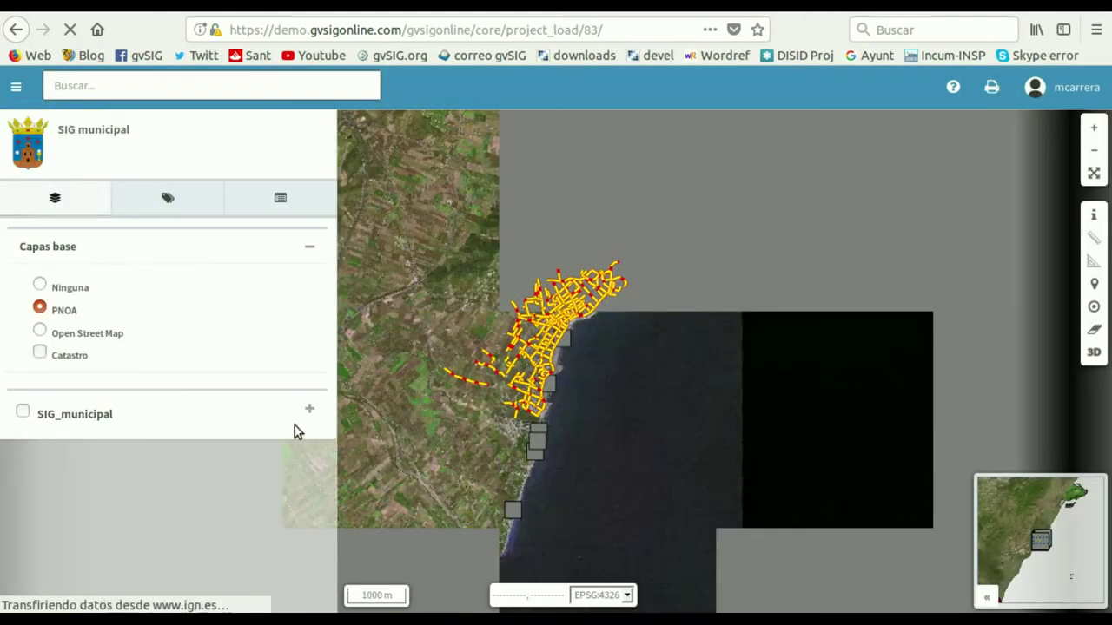
click(309, 410)
scroll(266, 414, down, 1)
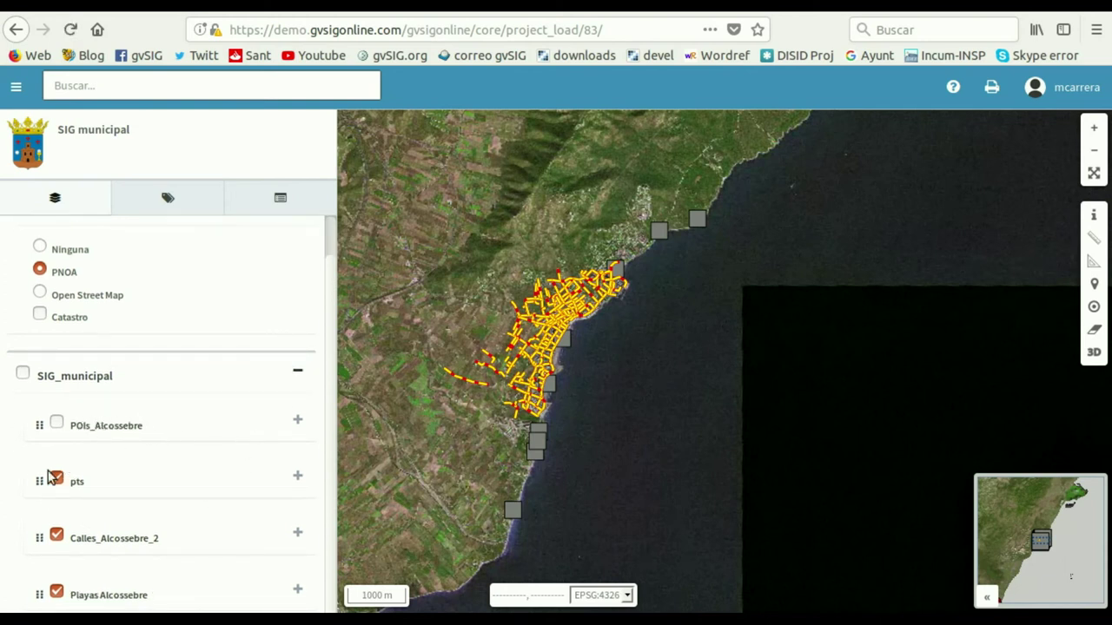
click(57, 423)
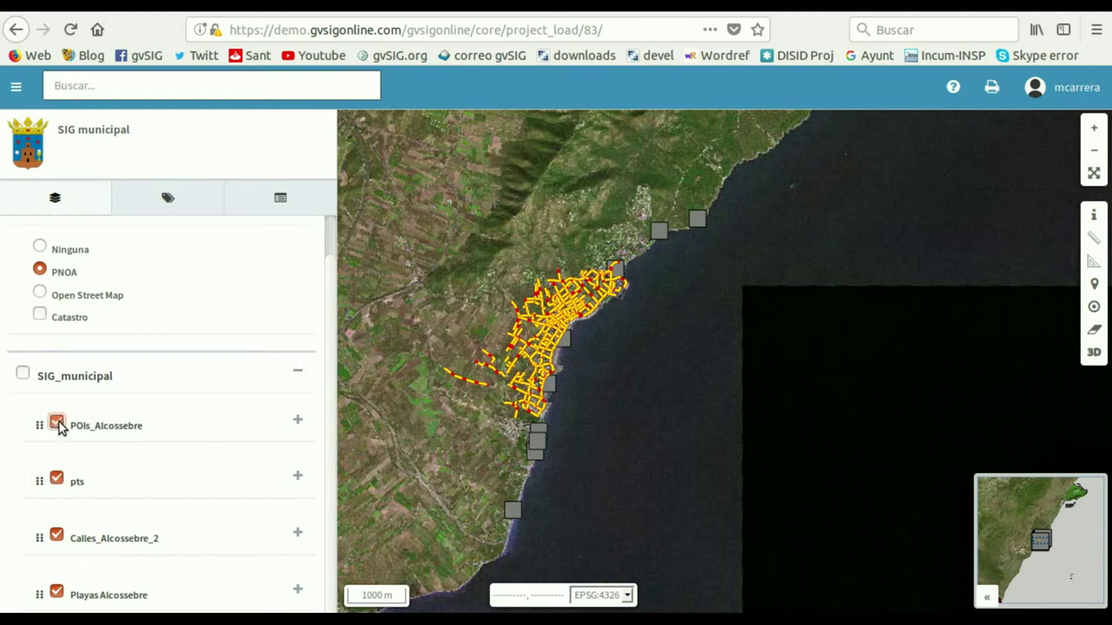
click(296, 422)
scroll(261, 408, down, 1)
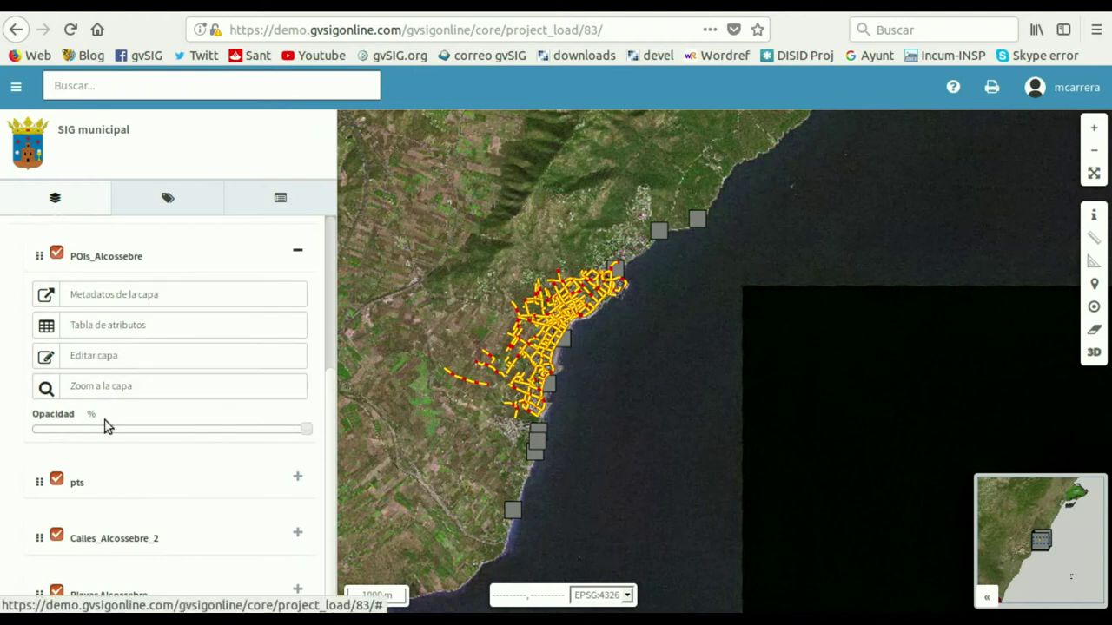
- Hide the pts and Playas Alcossebre layers on the map, keeping Calles_Alcossebre_2 switched on
click(57, 481)
click(56, 536)
click(56, 536)
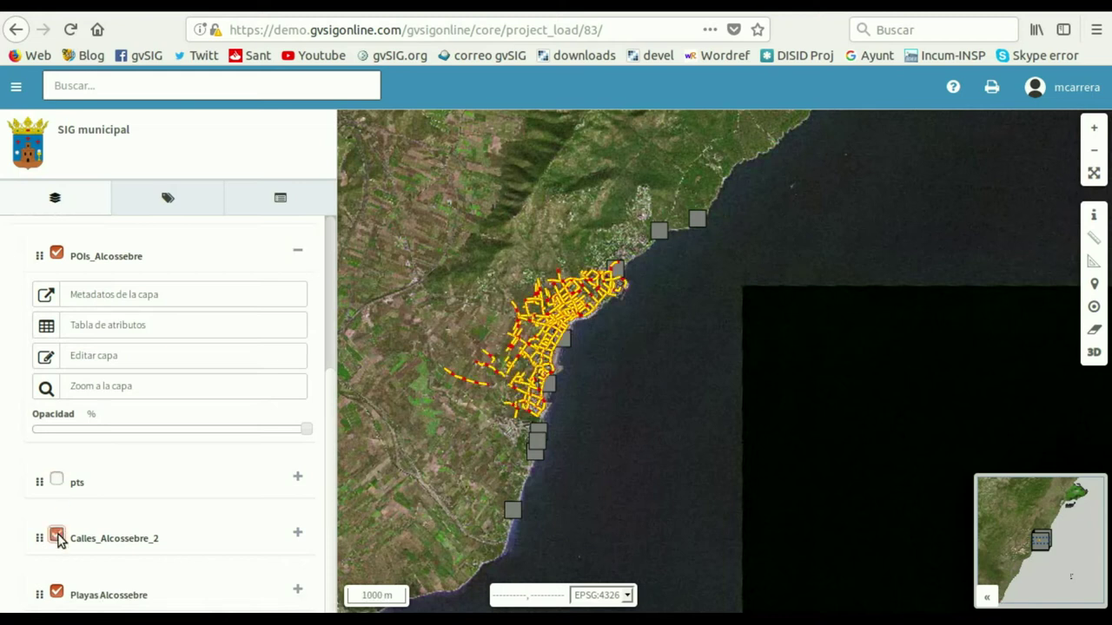
click(57, 591)
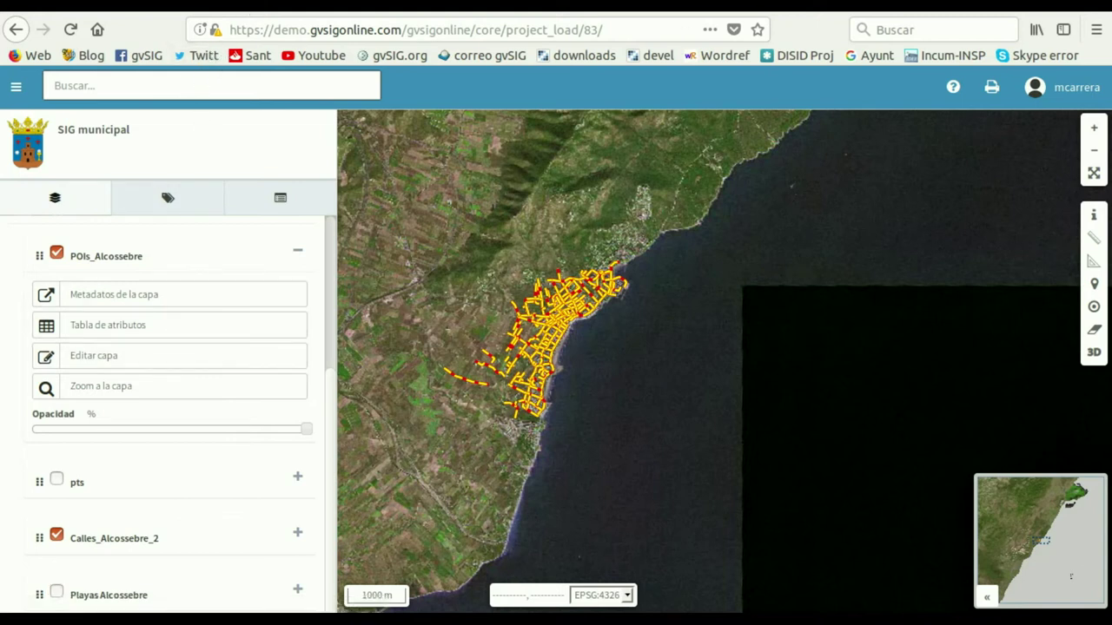
- Switch back to the control panel and open the list of layer styles under symbology
key(ctrl+Tab)
click(59, 174)
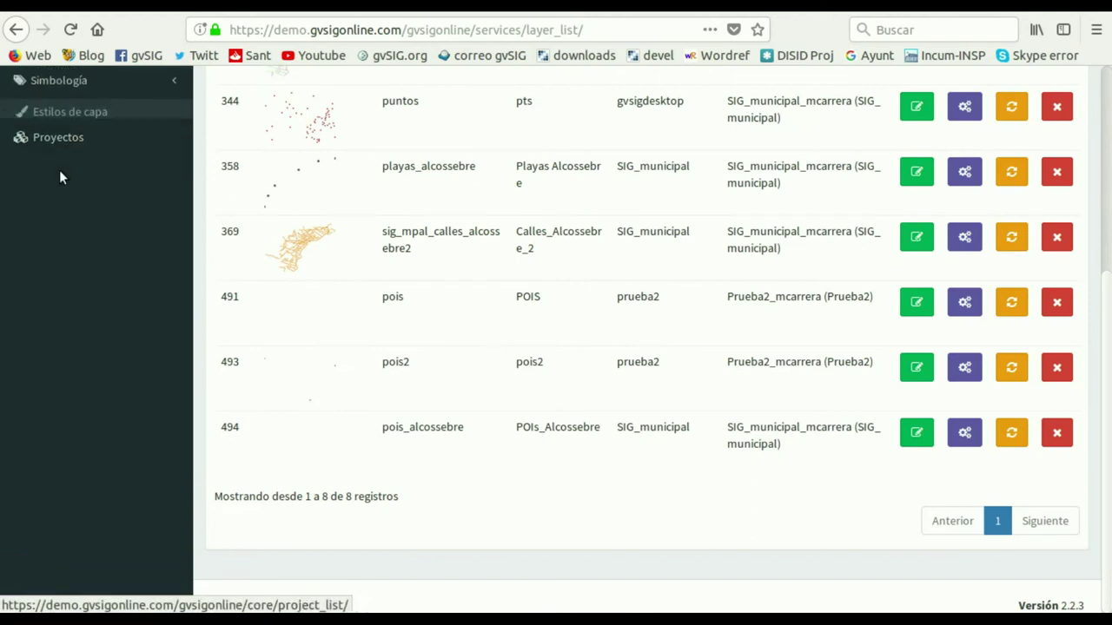
scroll(78, 187, up, 3)
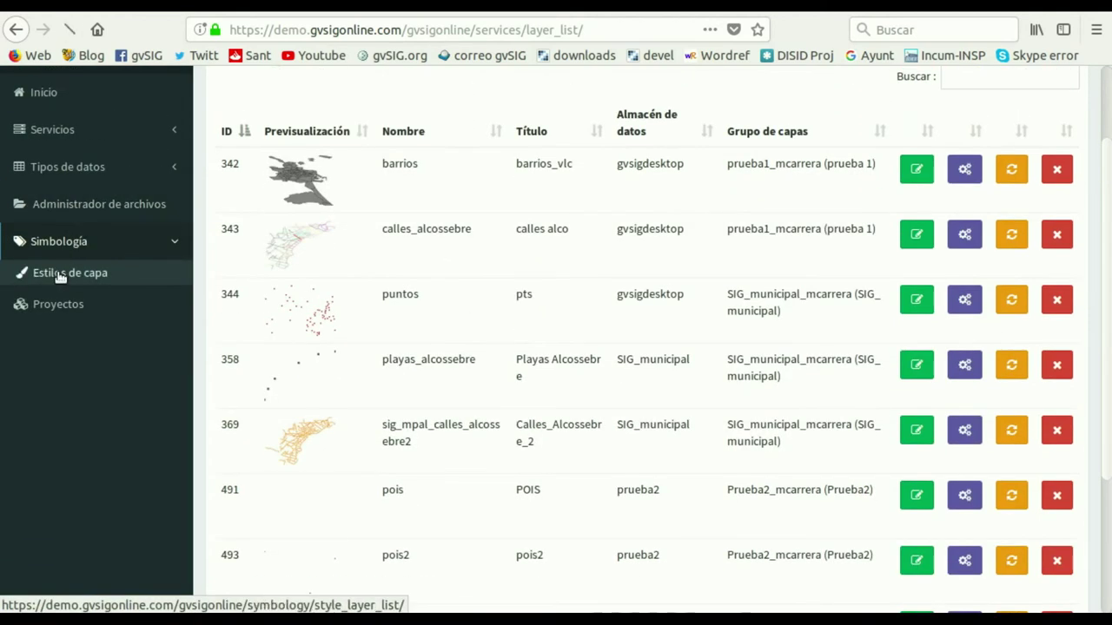
click(60, 275)
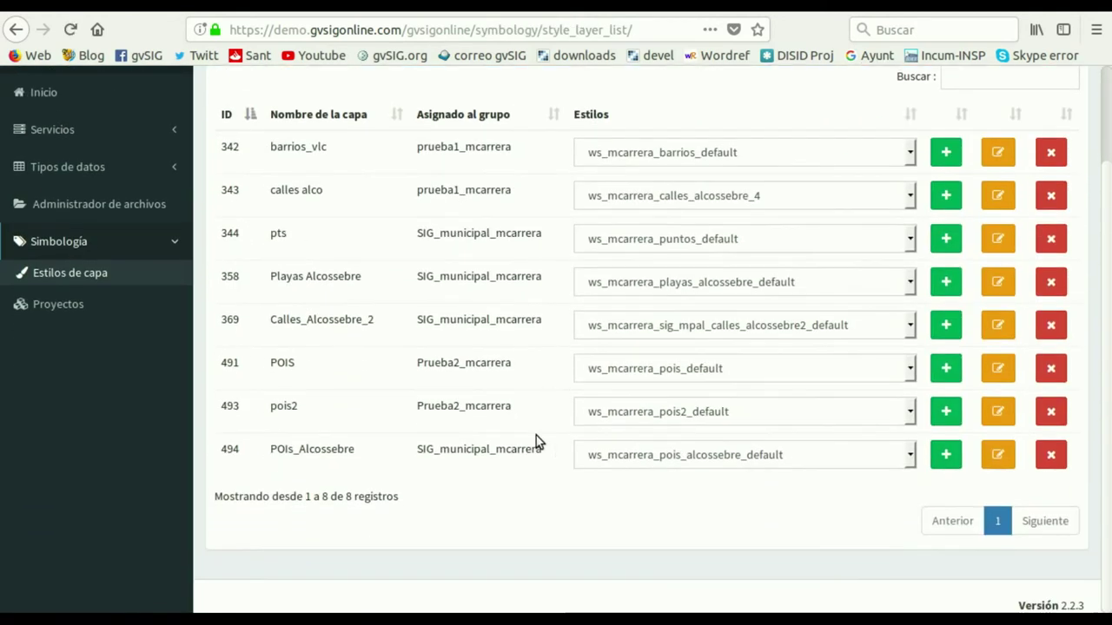
- Open the default style of the POIs_Alcossebre layer for editing and set its symbol's shape to Cruz
click(999, 456)
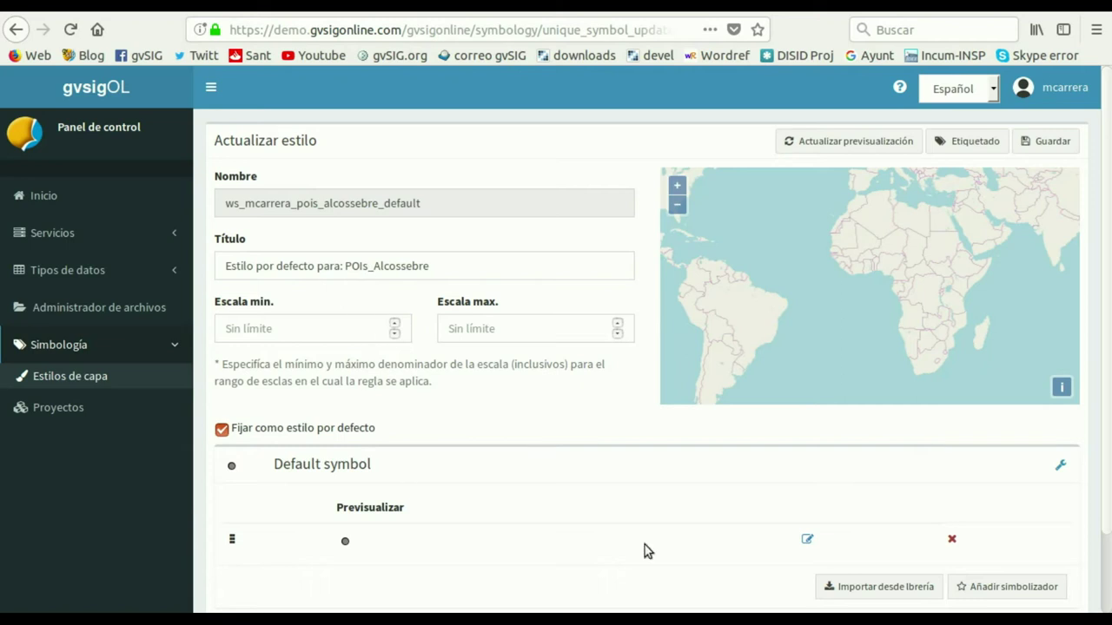
click(809, 540)
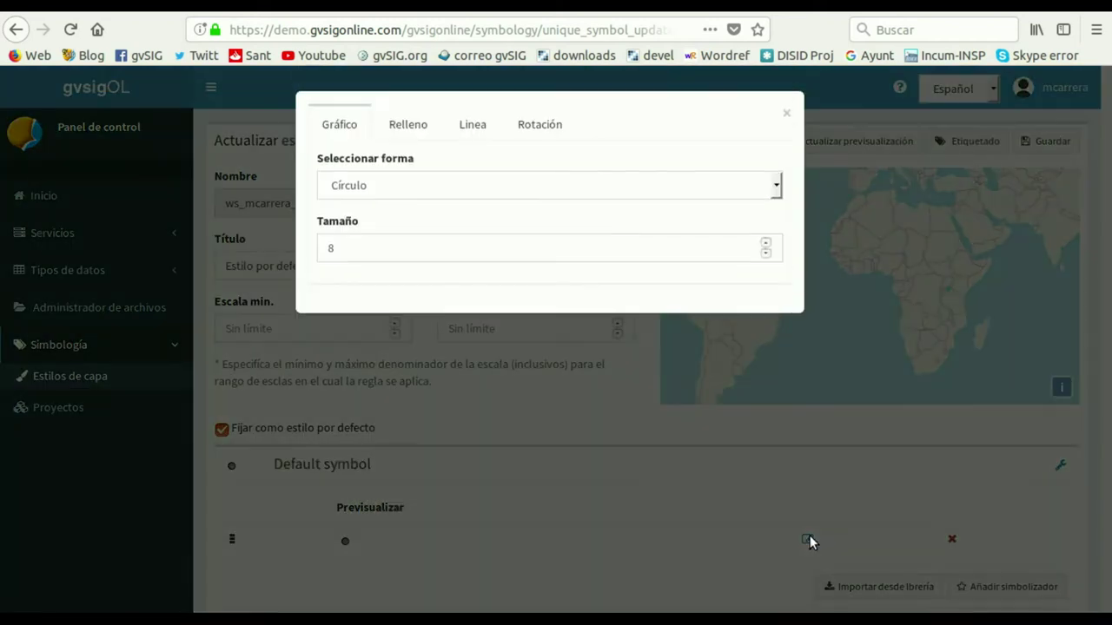
click(439, 183)
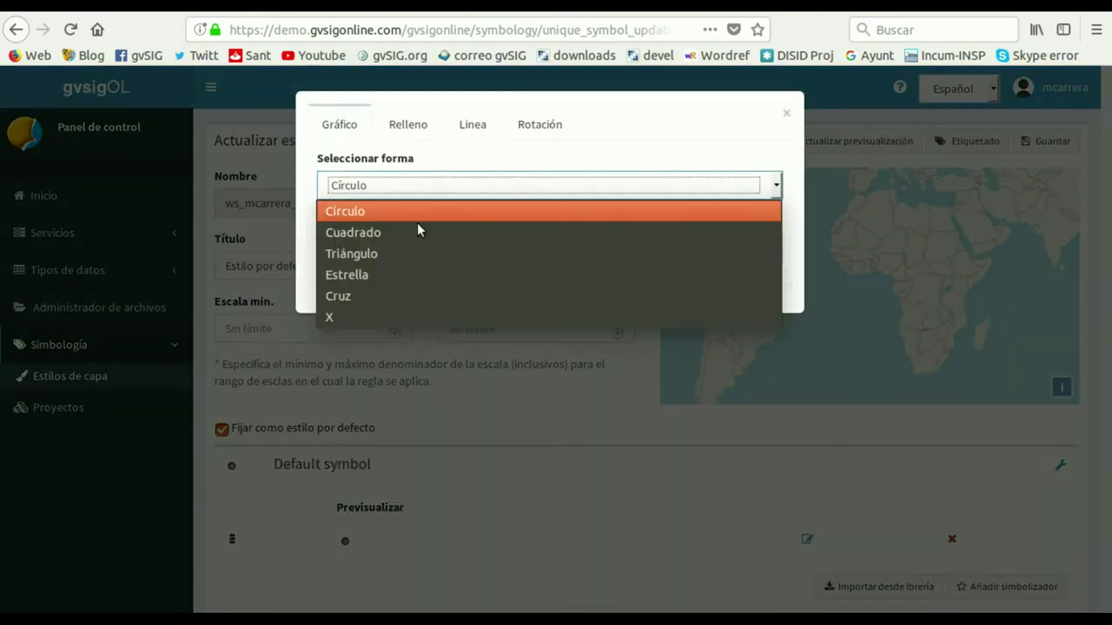
click(390, 296)
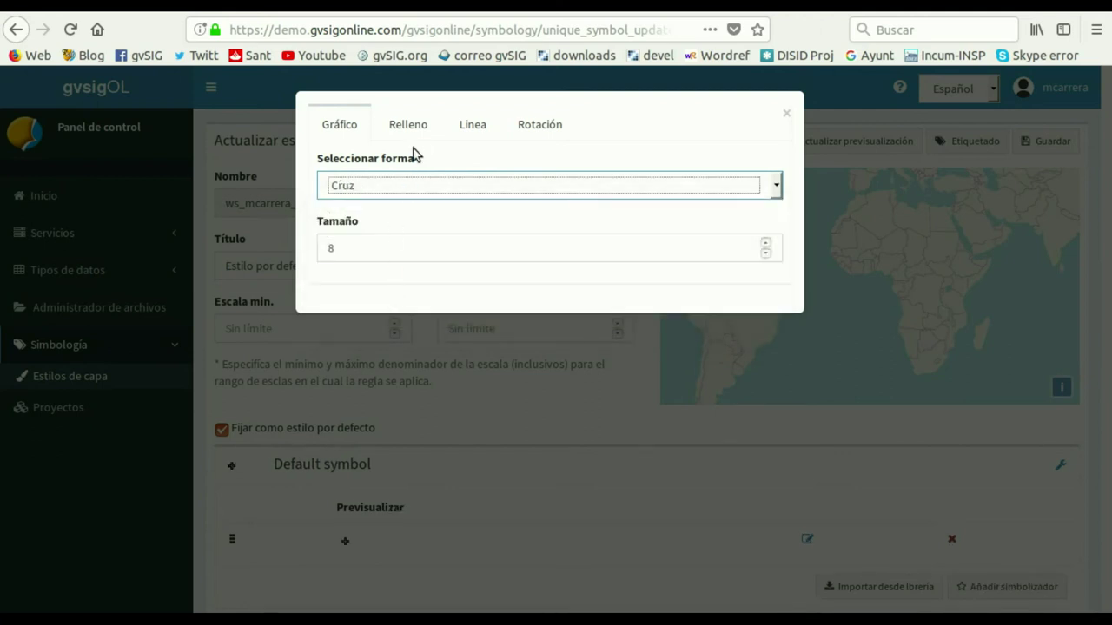
- Set the cross symbol's fill colour to red, #FF0000
click(420, 128)
click(402, 183)
click(413, 286)
click(416, 287)
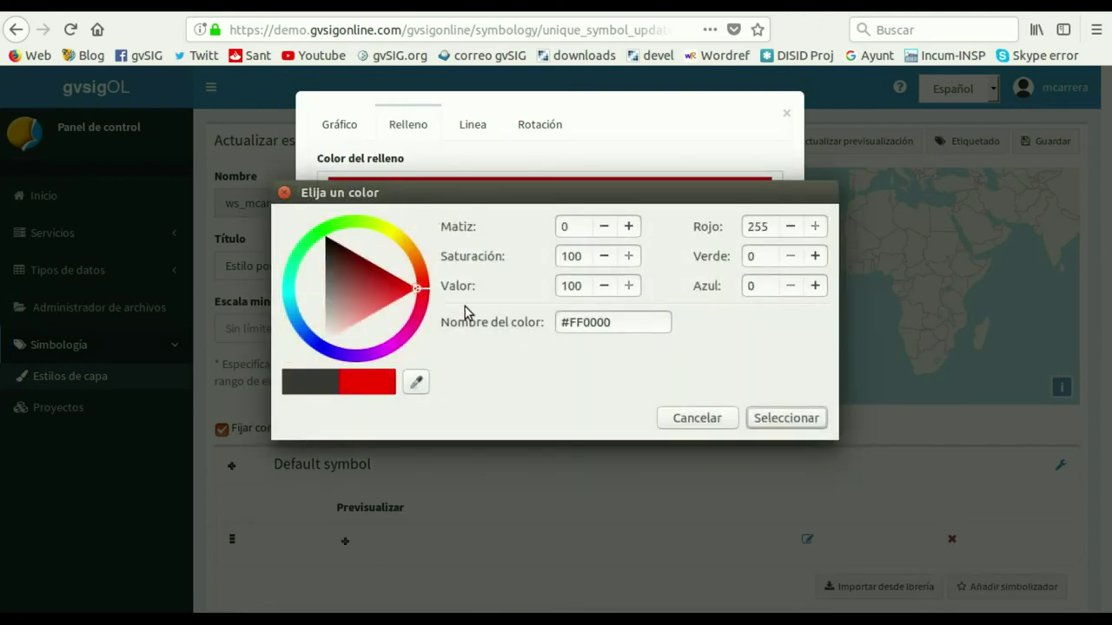
click(756, 417)
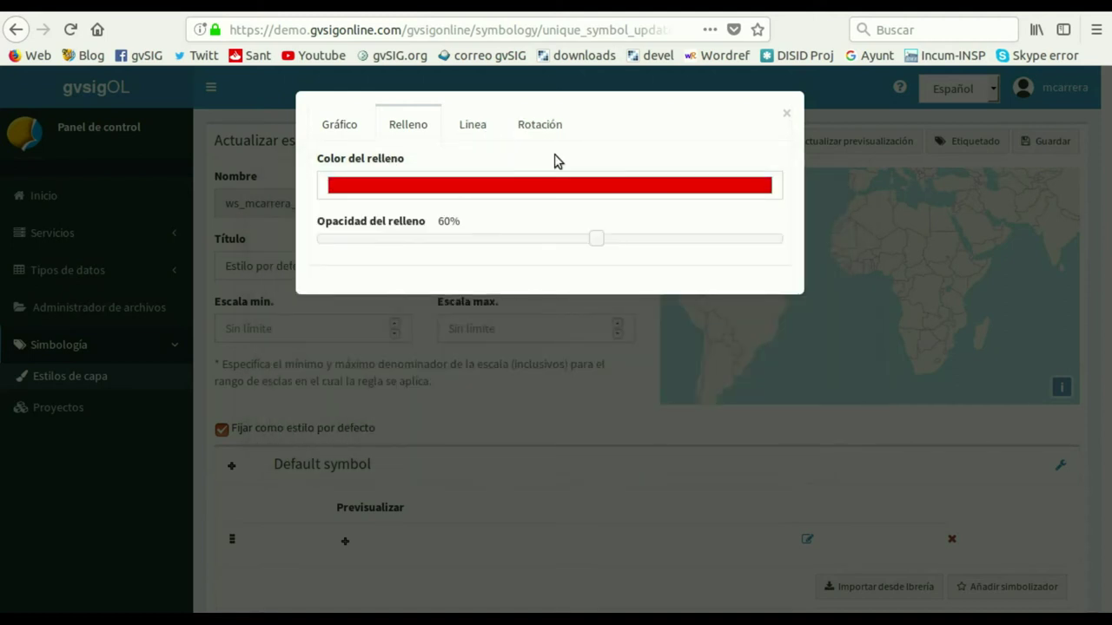
- Set the cross symbol's size to 12 and save the POIs_Alcossebre layer style
click(340, 127)
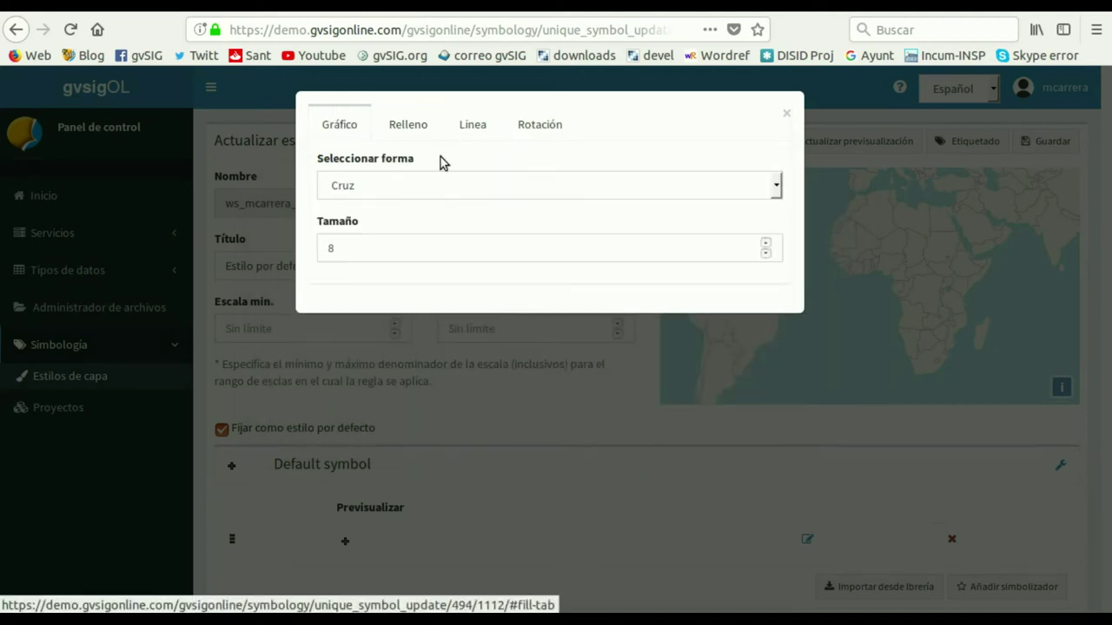
click(765, 243)
click(765, 243)
click(764, 243)
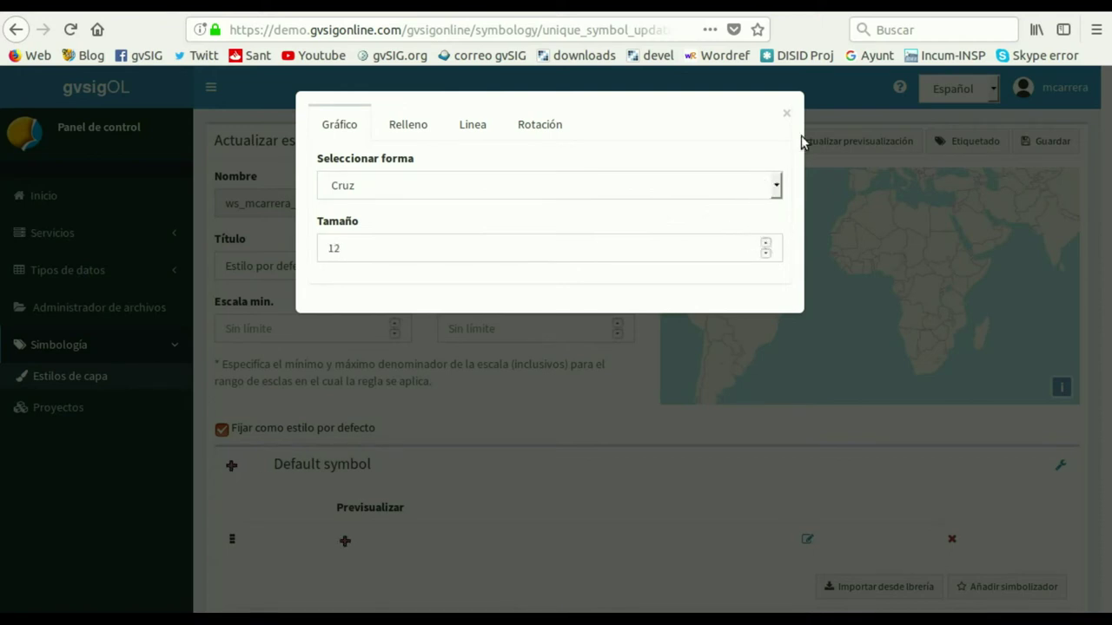
click(786, 113)
click(1048, 142)
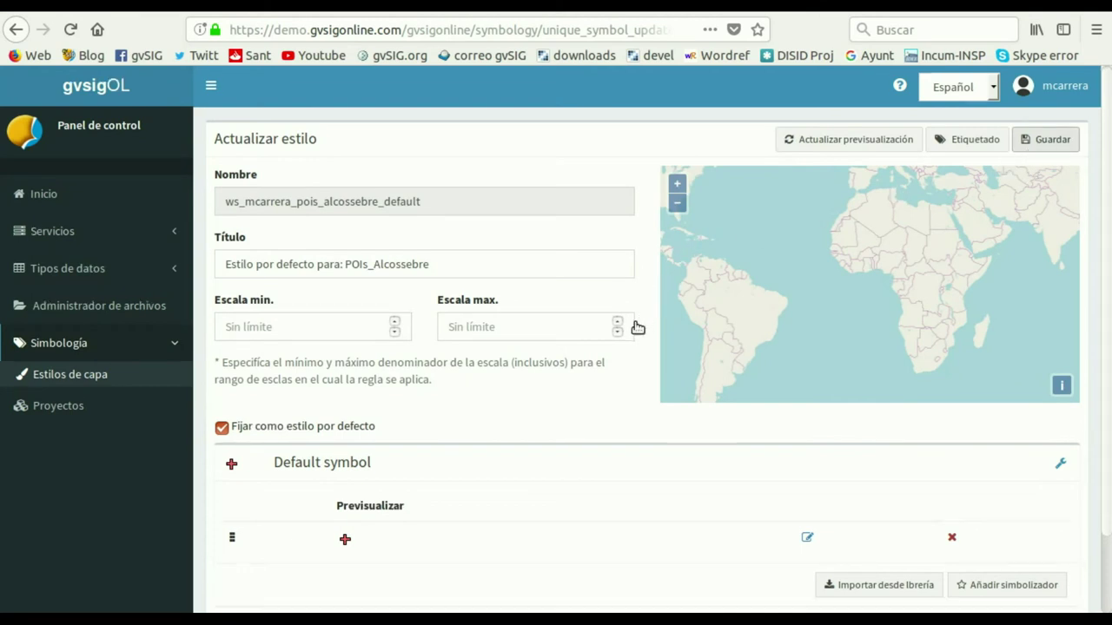
scroll(605, 347, down, 2)
scroll(610, 322, down, 2)
scroll(610, 325, up, 2)
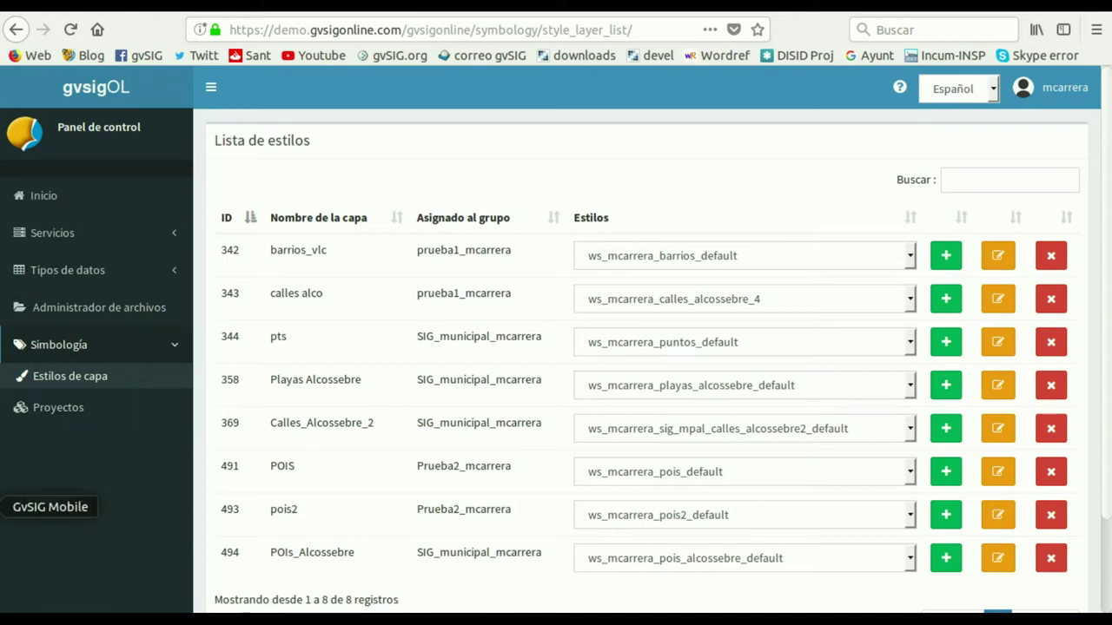
- Switch to GvSIG Mobile, view the note types that can be added, and return to its home screen
click(3, 506)
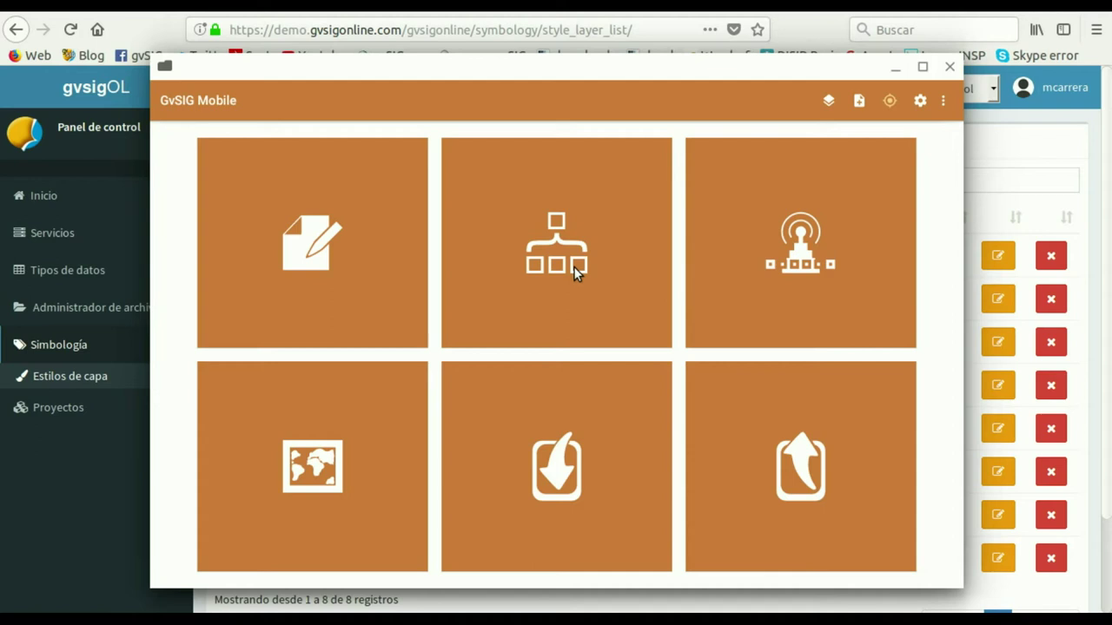
click(305, 251)
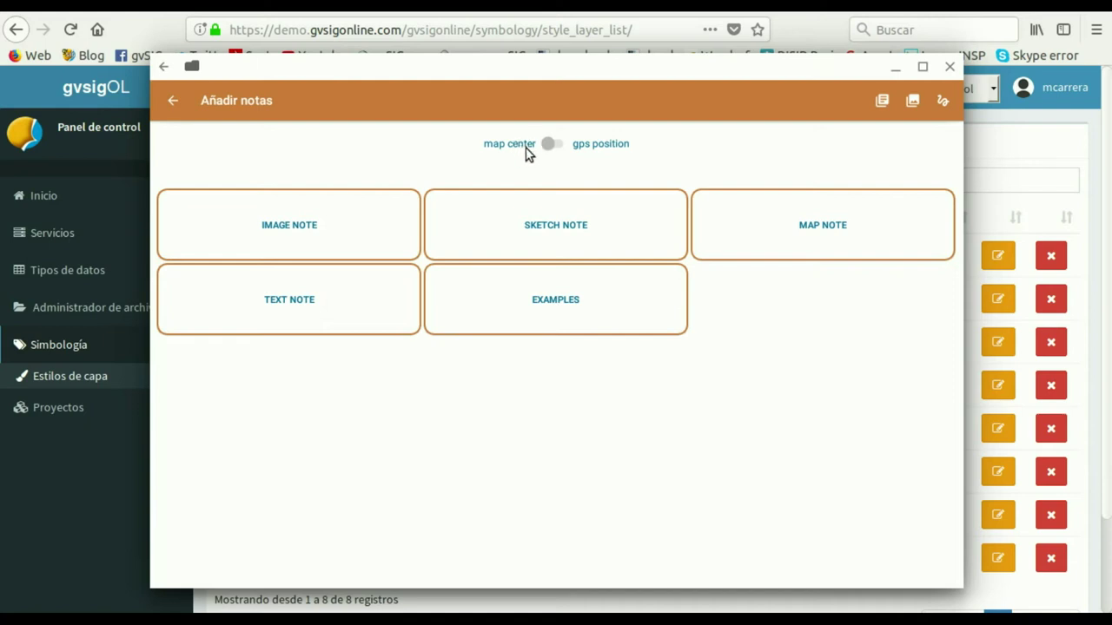
click(171, 102)
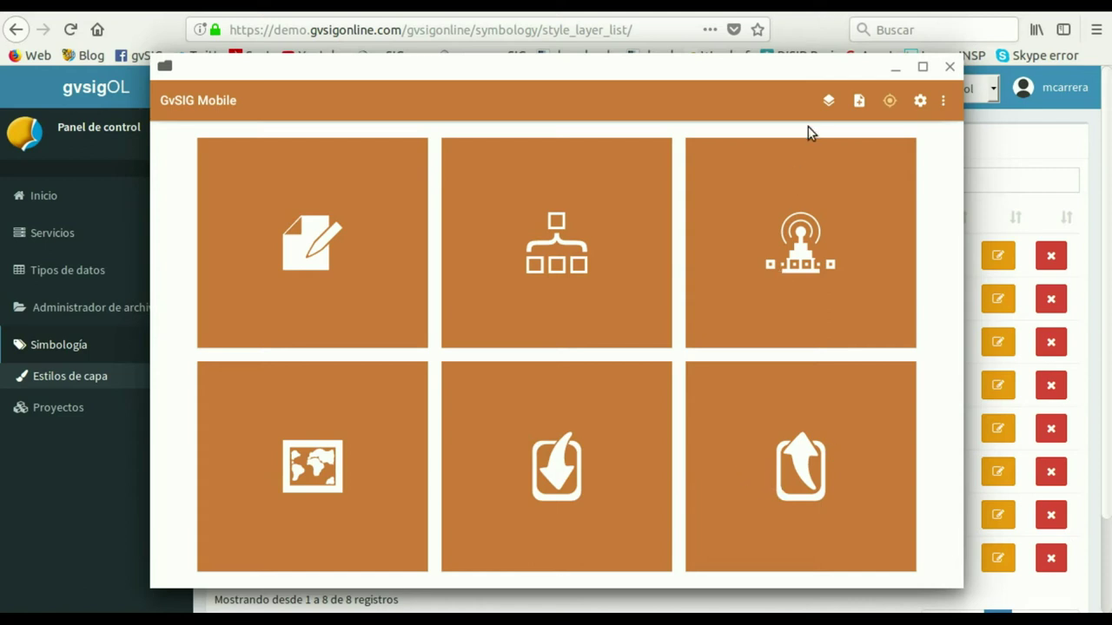
- Examine the cloud project synchronisation settings, including the server to connect to, and return to the home screen without changes
click(919, 101)
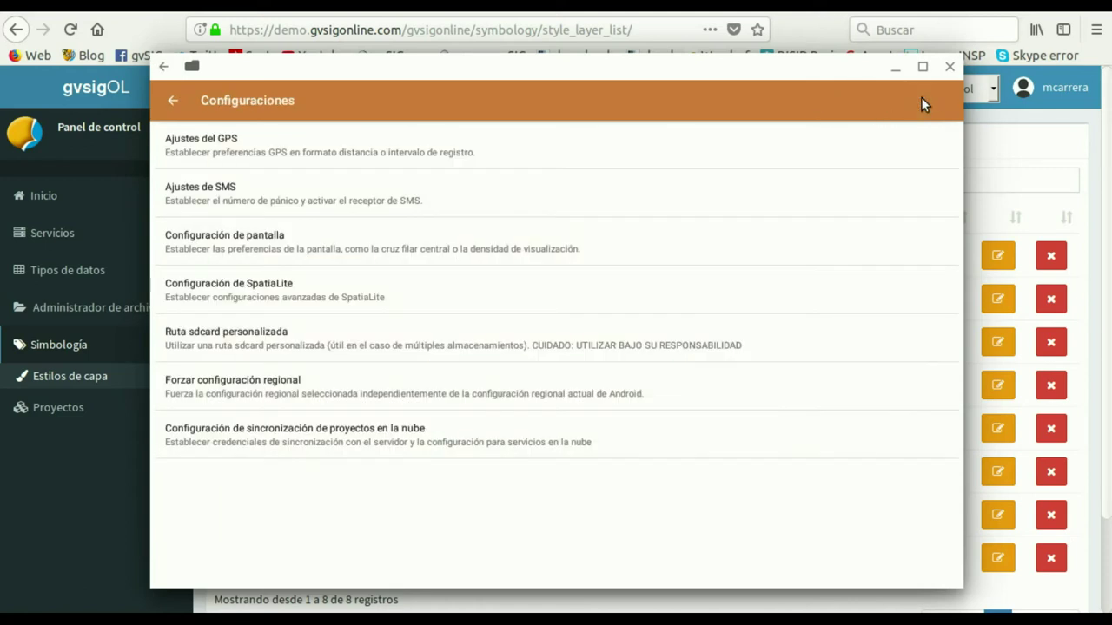
click(341, 438)
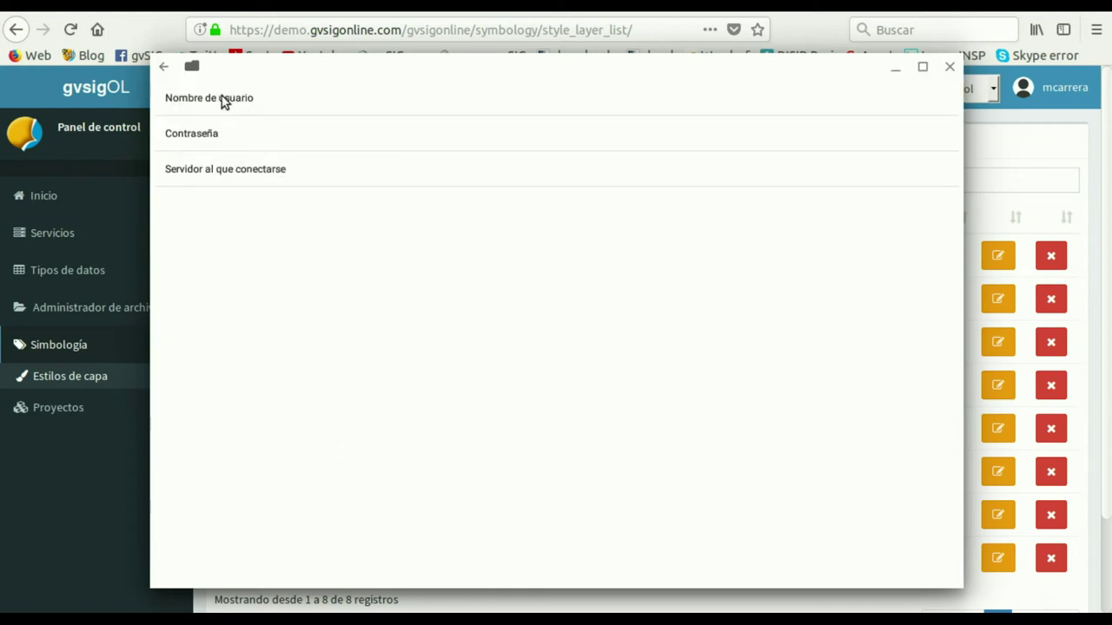
click(214, 170)
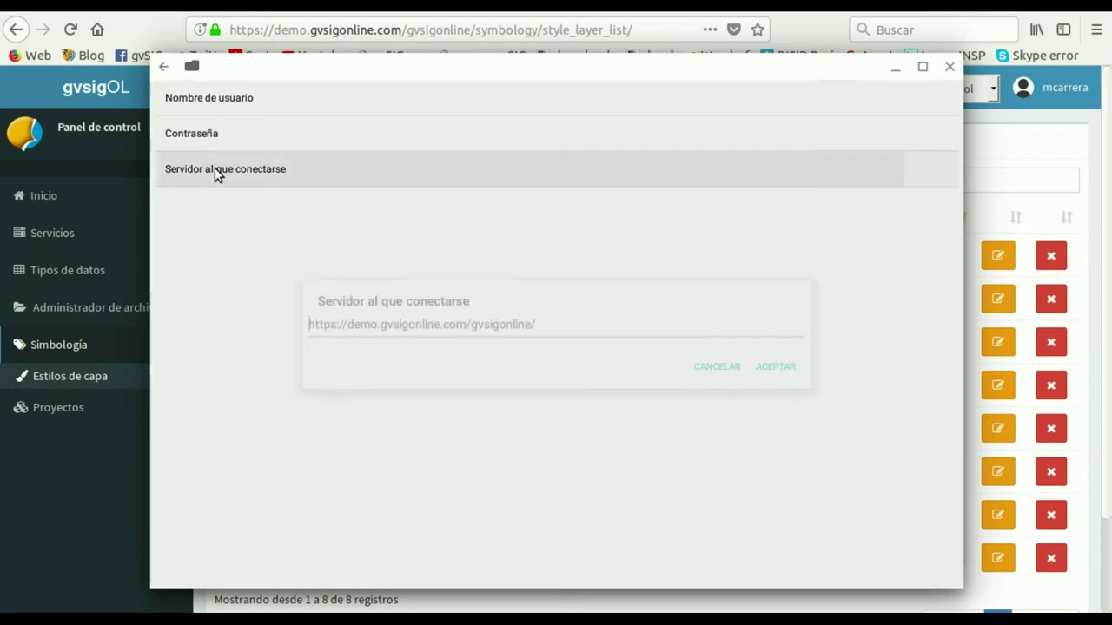
click(709, 366)
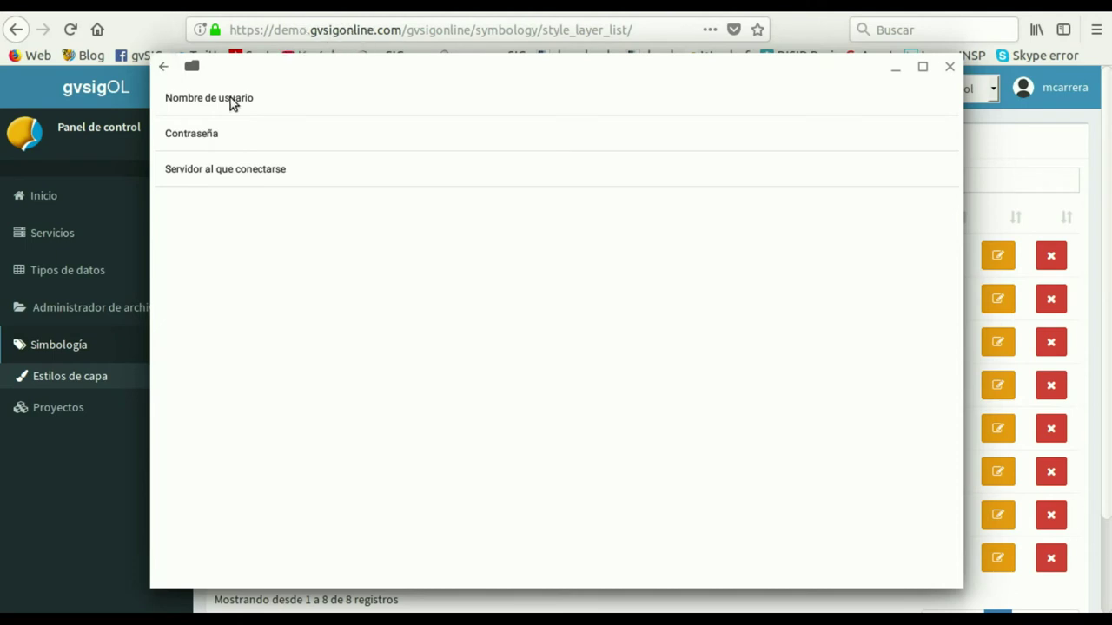
click(164, 68)
click(171, 100)
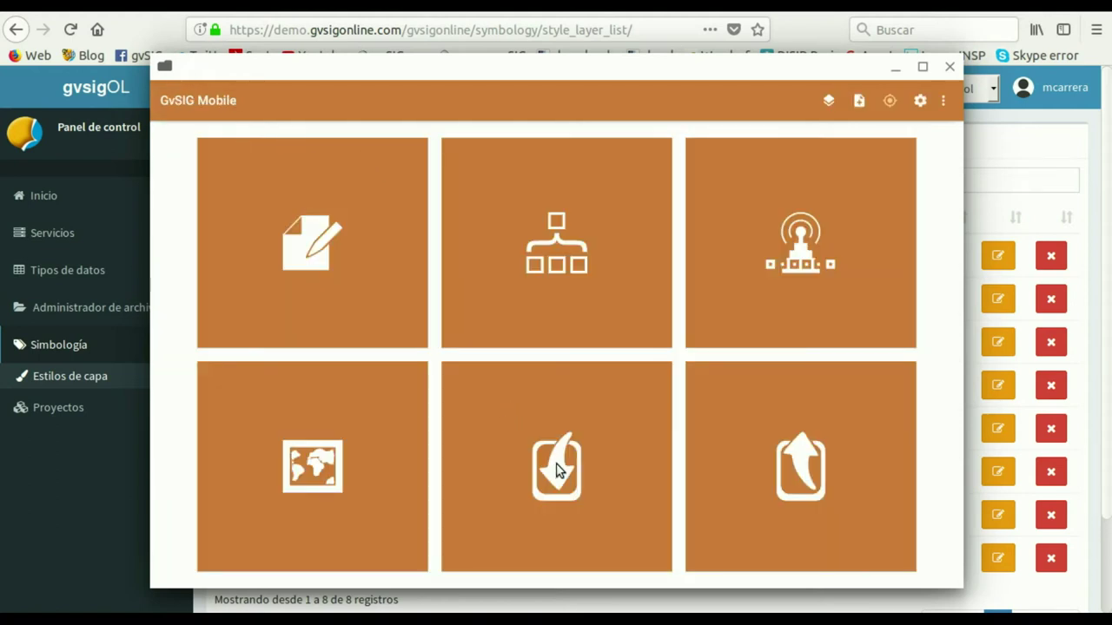
- Import the remote pois_alcossebre layer from gvSIG Online into a database named poisalcossebre_20171207.sqlite
click(558, 470)
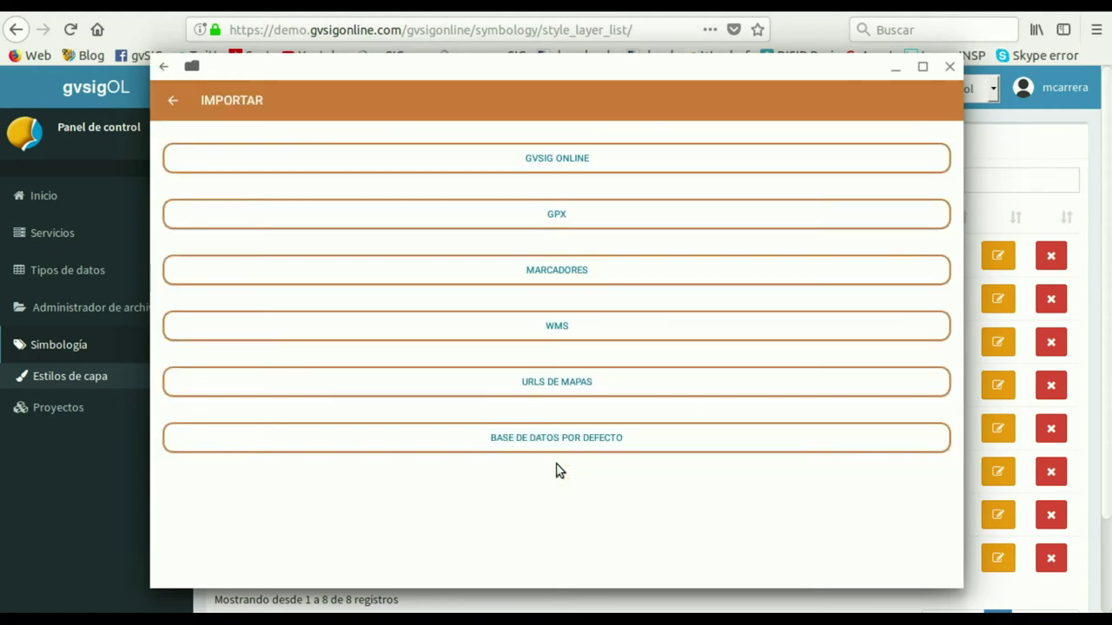
click(569, 162)
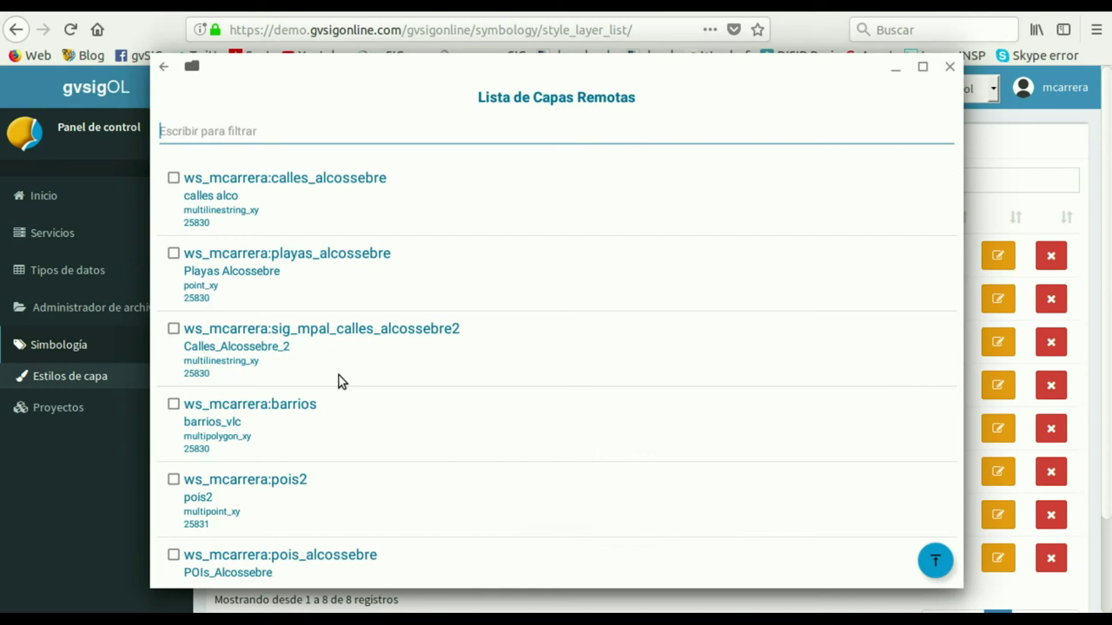
scroll(338, 379, down, 1)
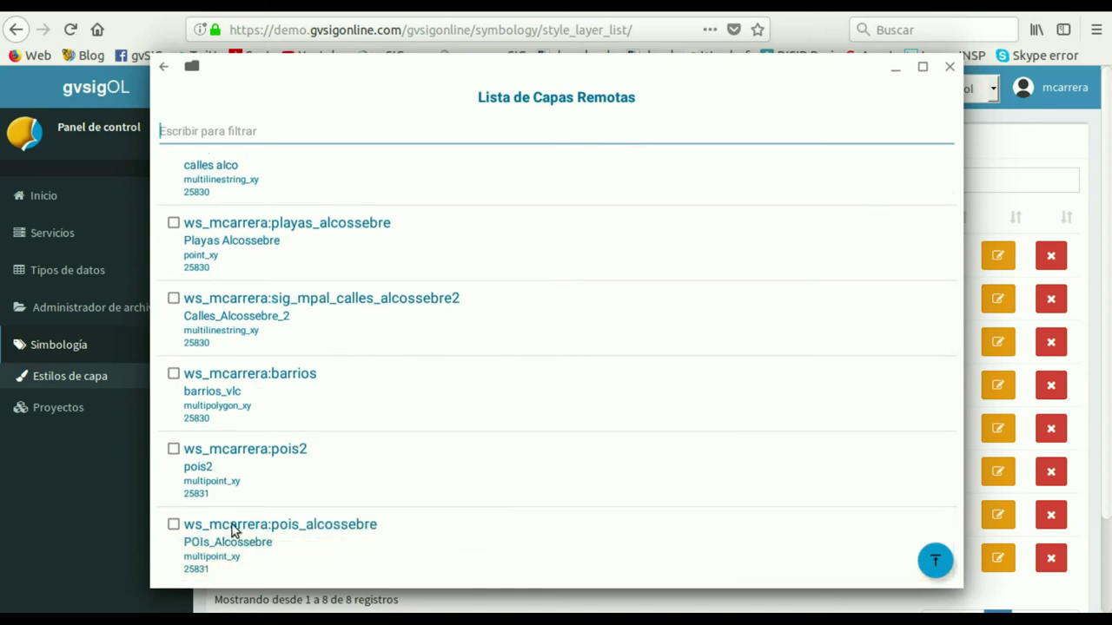
click(173, 525)
click(933, 562)
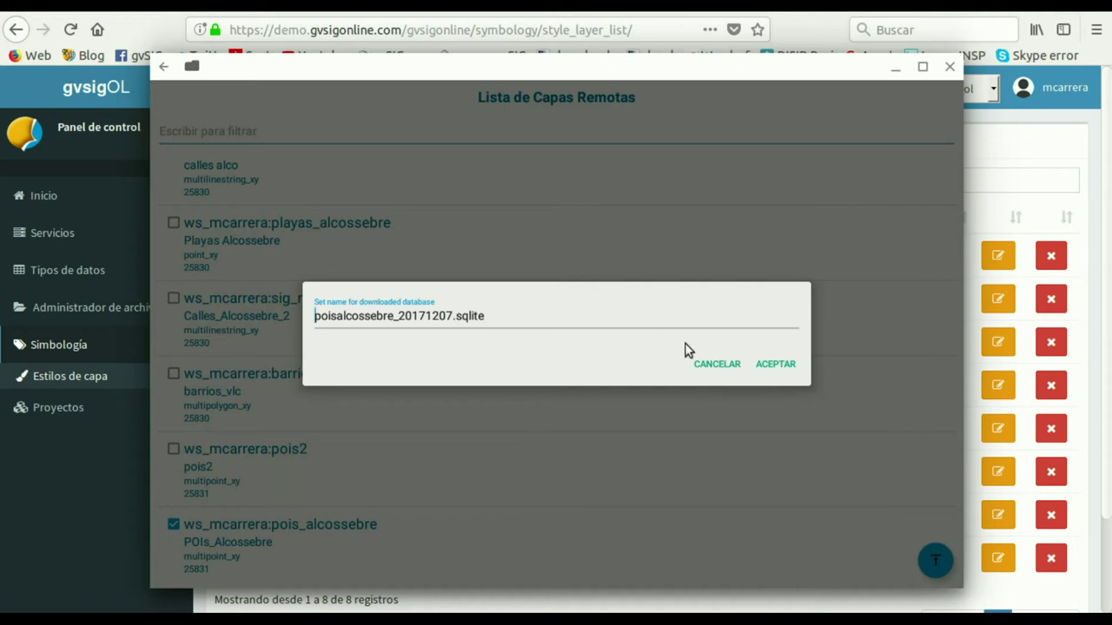
click(773, 365)
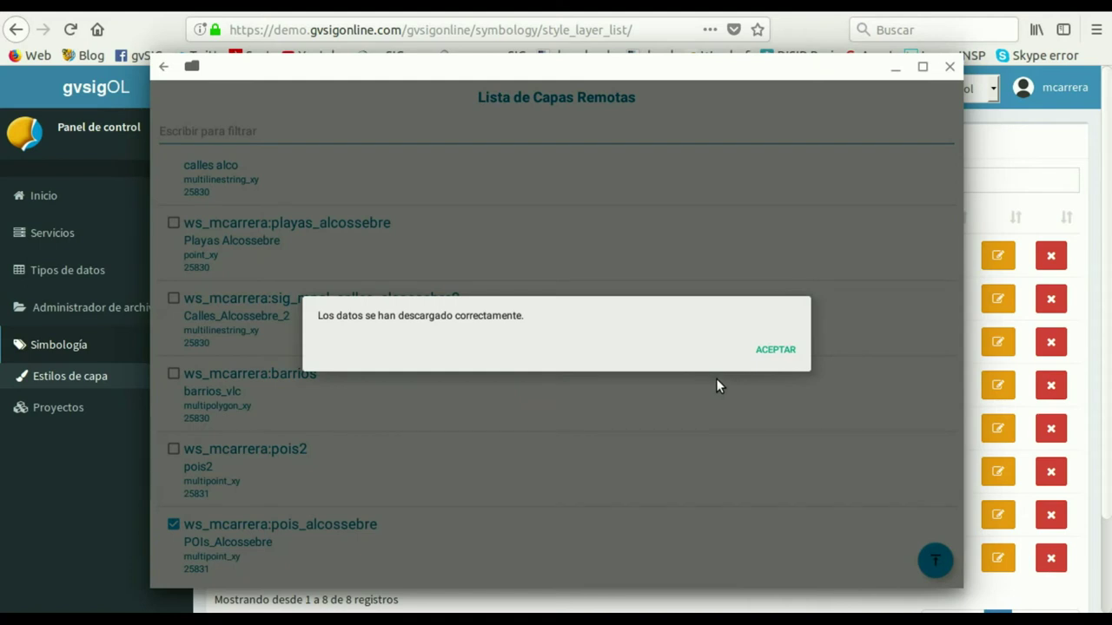
click(774, 349)
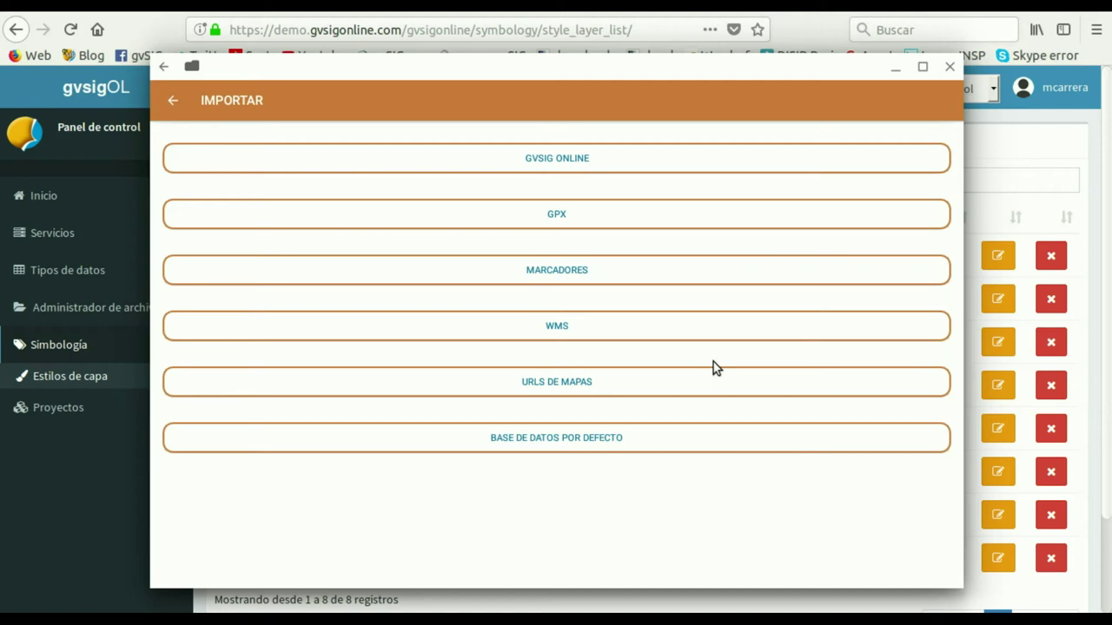
- Open the map view, mark pois_alcossebre as the layer being edited, and return to the map
click(175, 102)
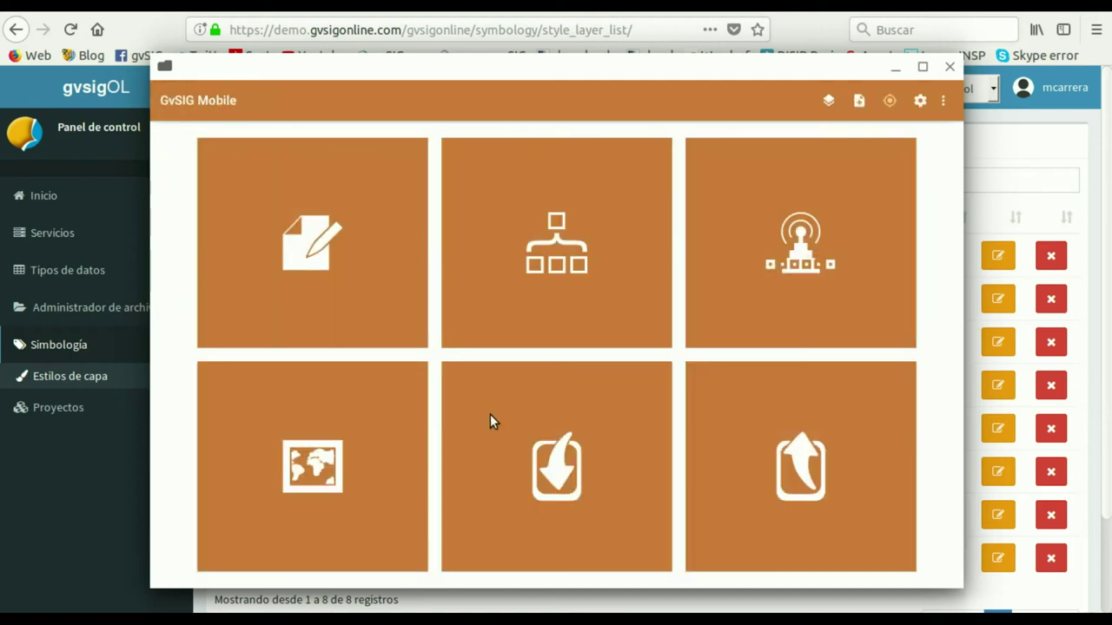
click(316, 457)
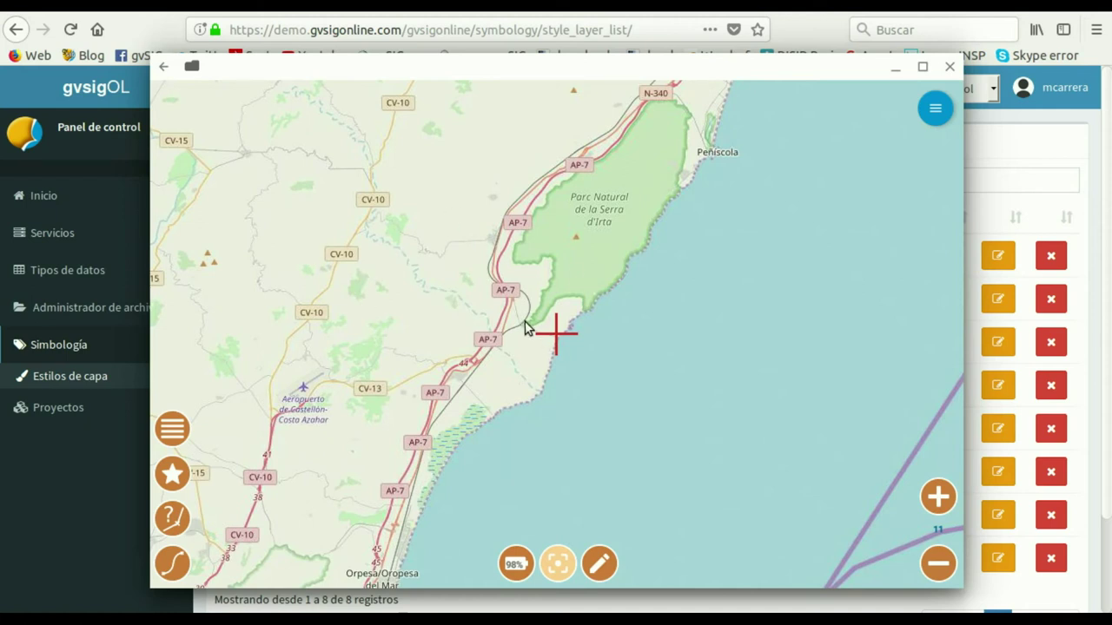
click(599, 564)
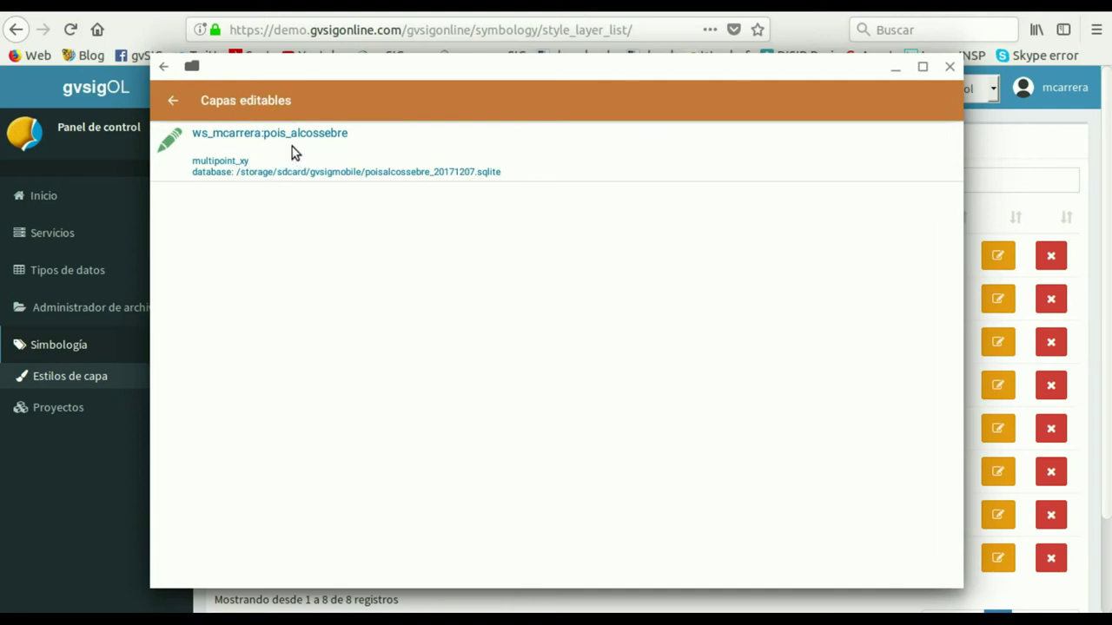
click(178, 148)
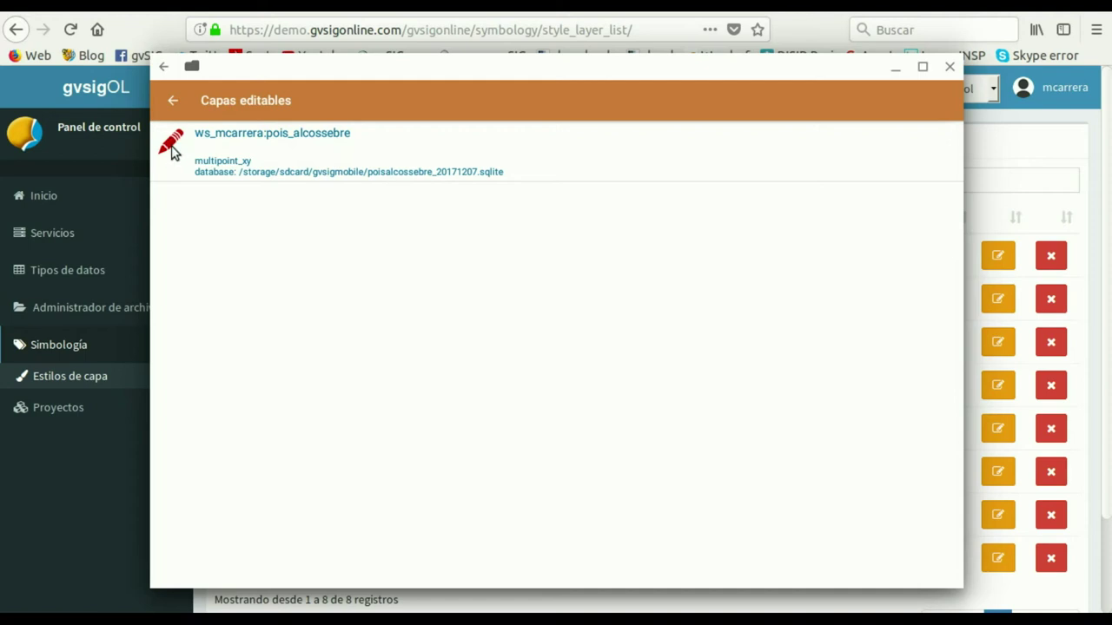
click(173, 100)
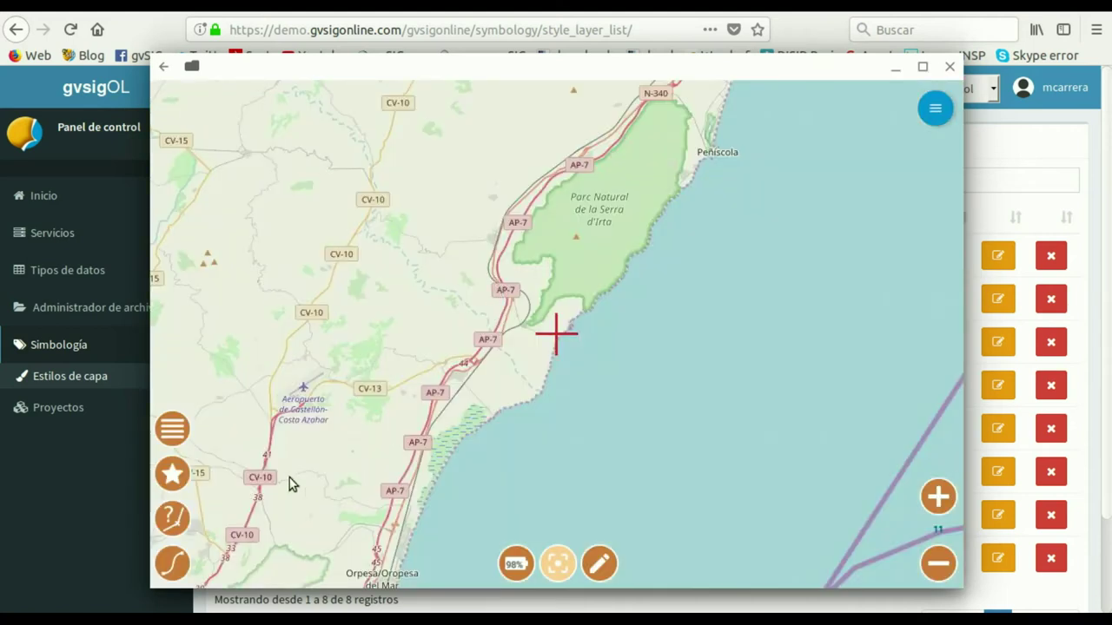
- View the note-adding options reachable from the map and go back to the map
click(172, 430)
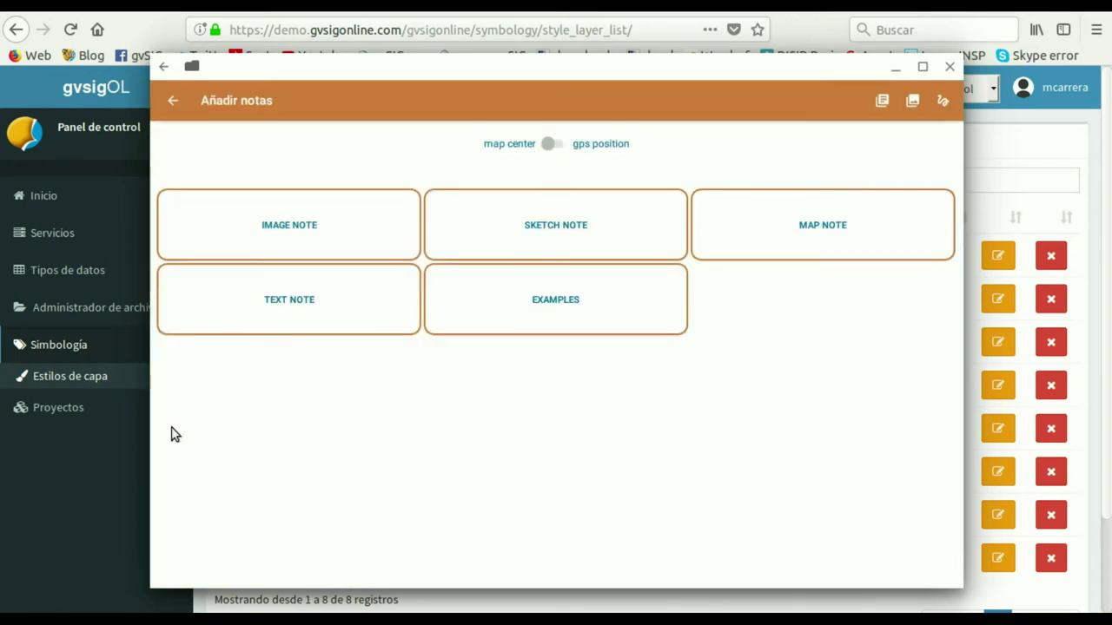
click(174, 102)
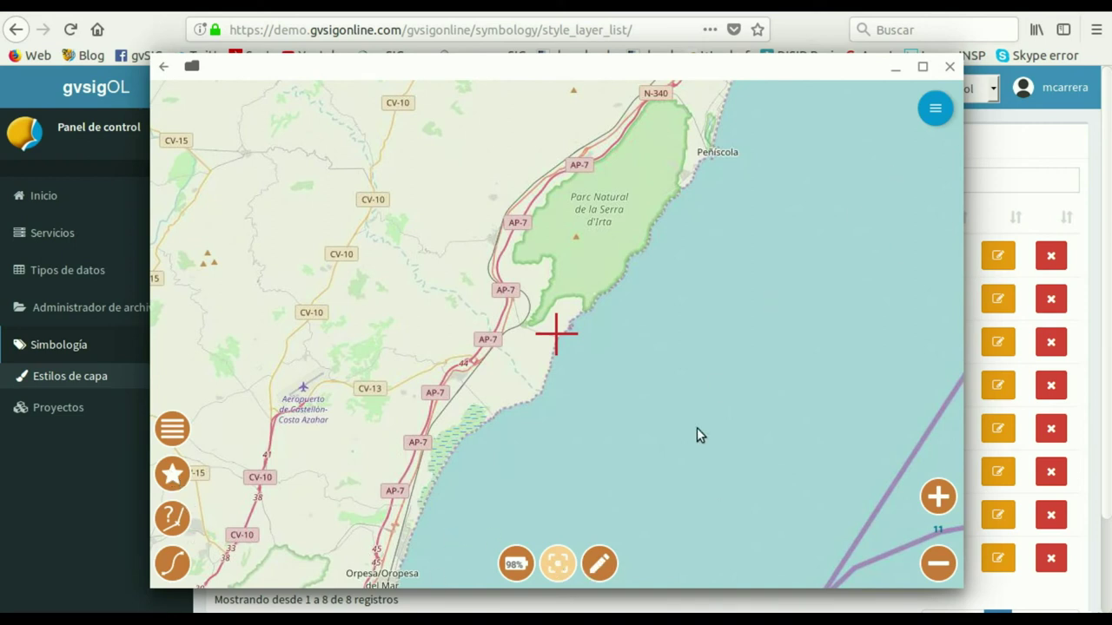
- Turn on the layer editing tools with the map at street level around the Biblioteca in Alcossebre
click(936, 495)
click(936, 494)
click(935, 495)
click(935, 494)
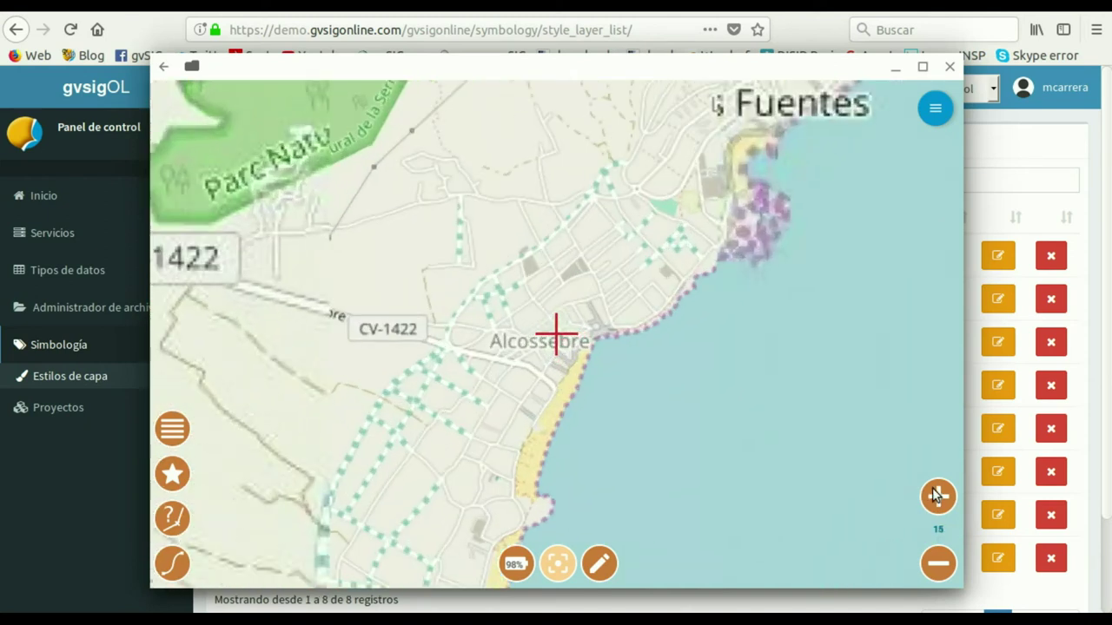
click(936, 494)
click(936, 494)
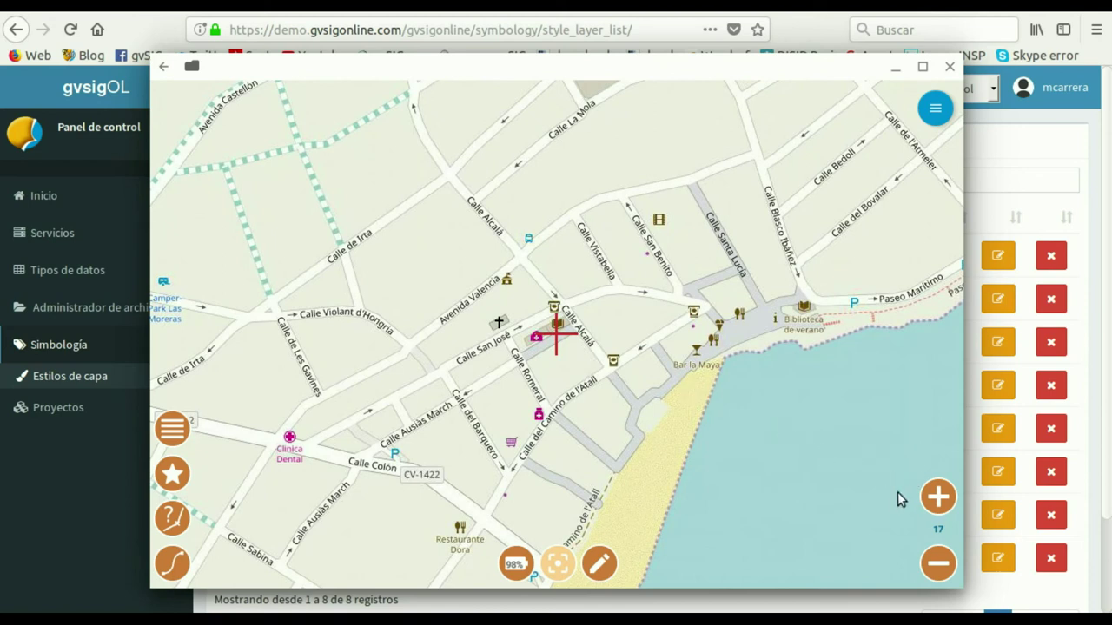
click(931, 496)
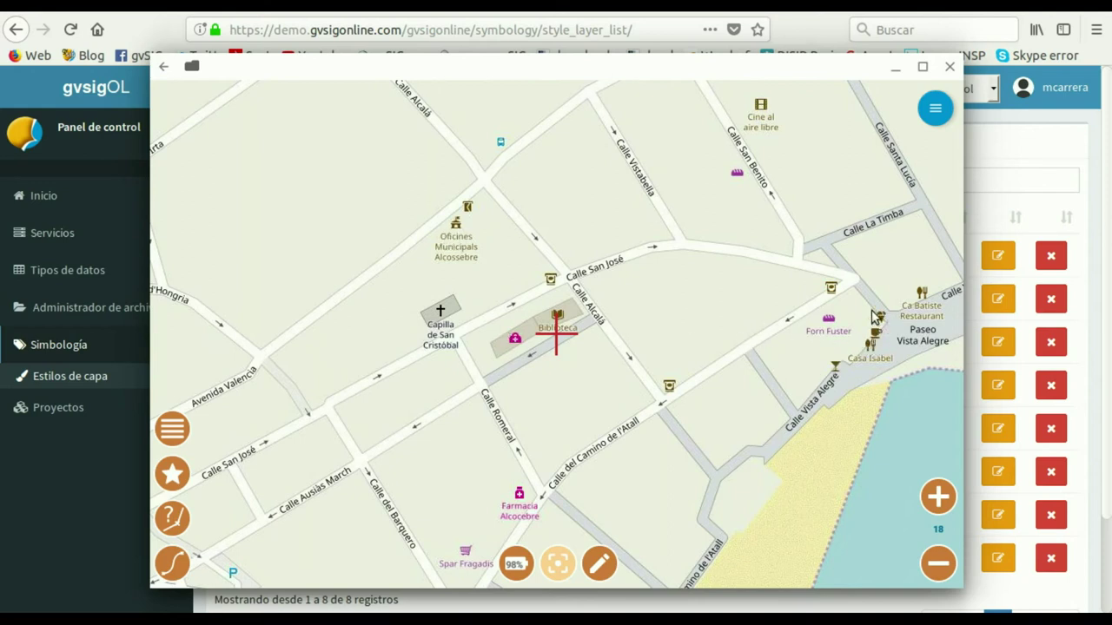
click(598, 566)
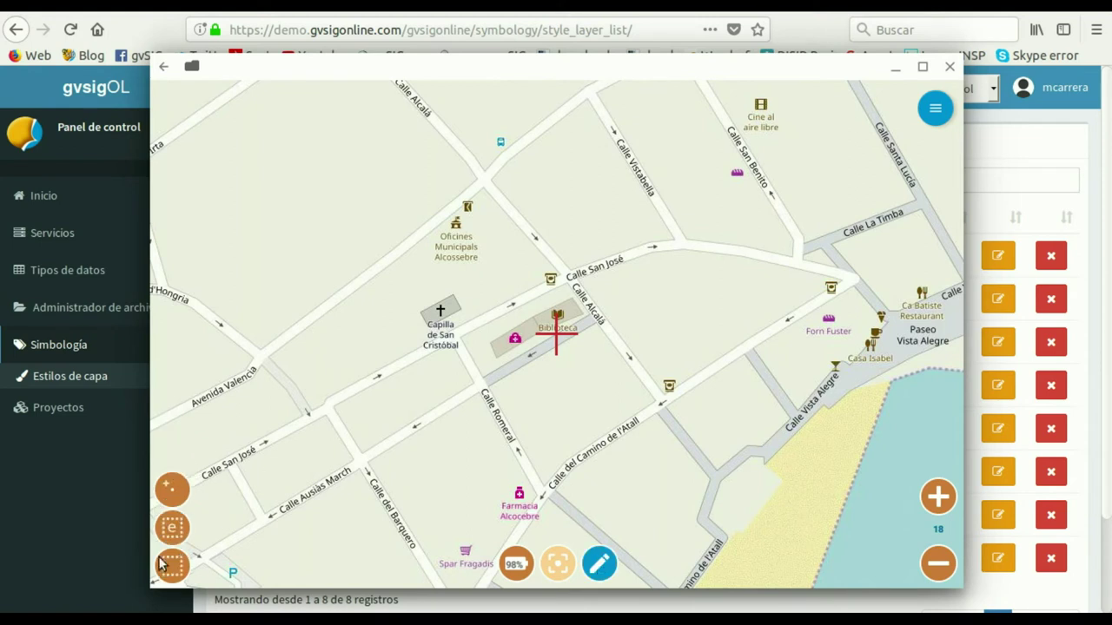
- Add a point feature on the Capilla de San Cristóbal by marking it directly on the map, and save its geometry
click(174, 486)
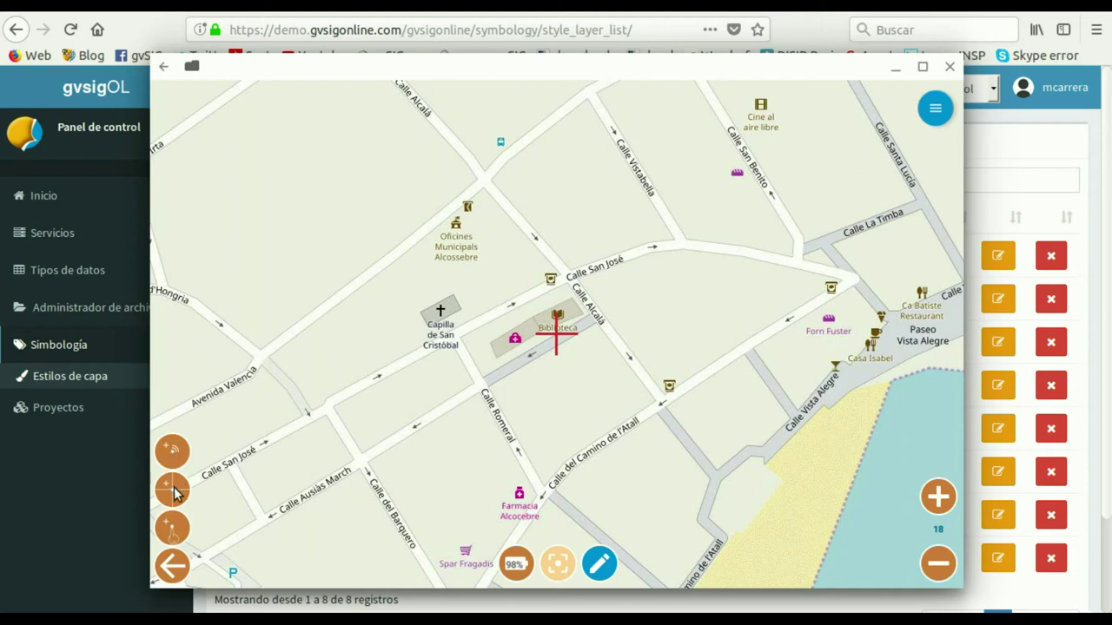
click(171, 526)
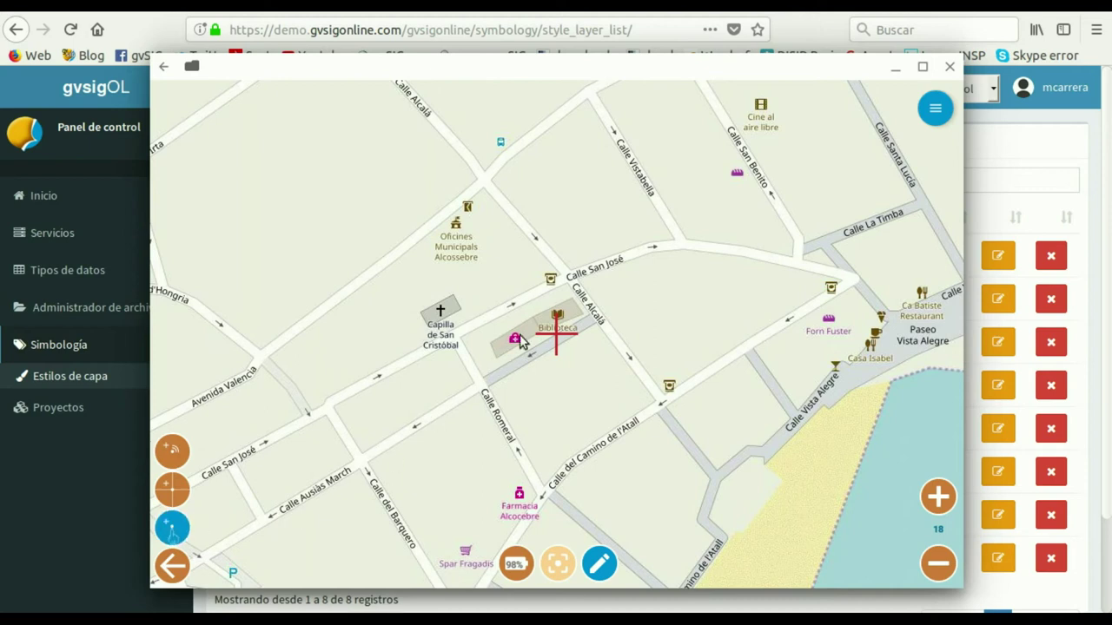
click(441, 313)
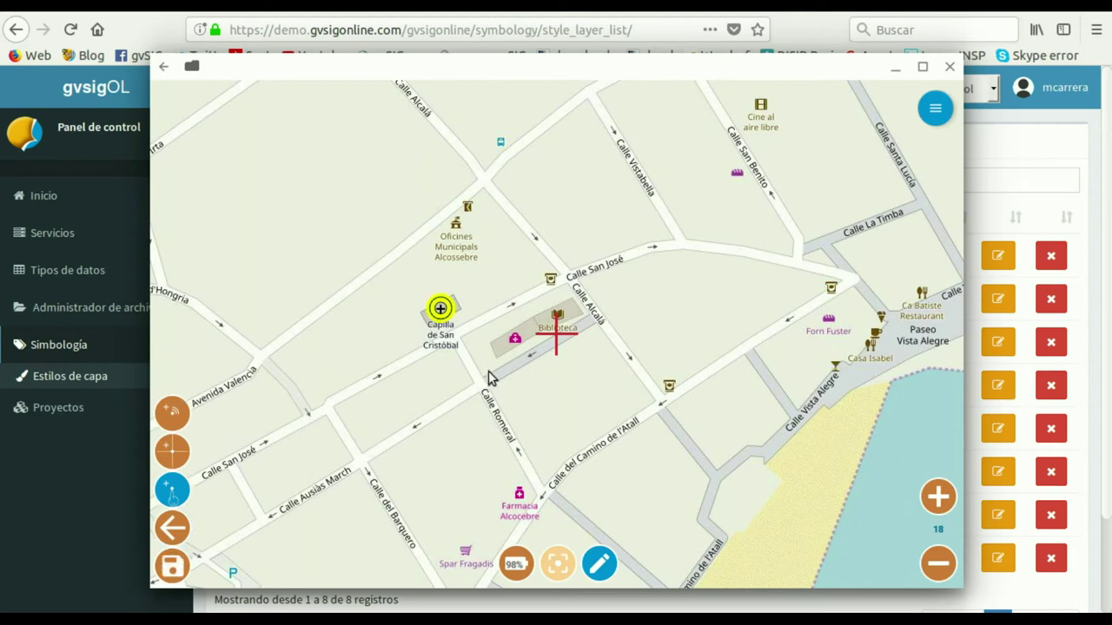
click(173, 566)
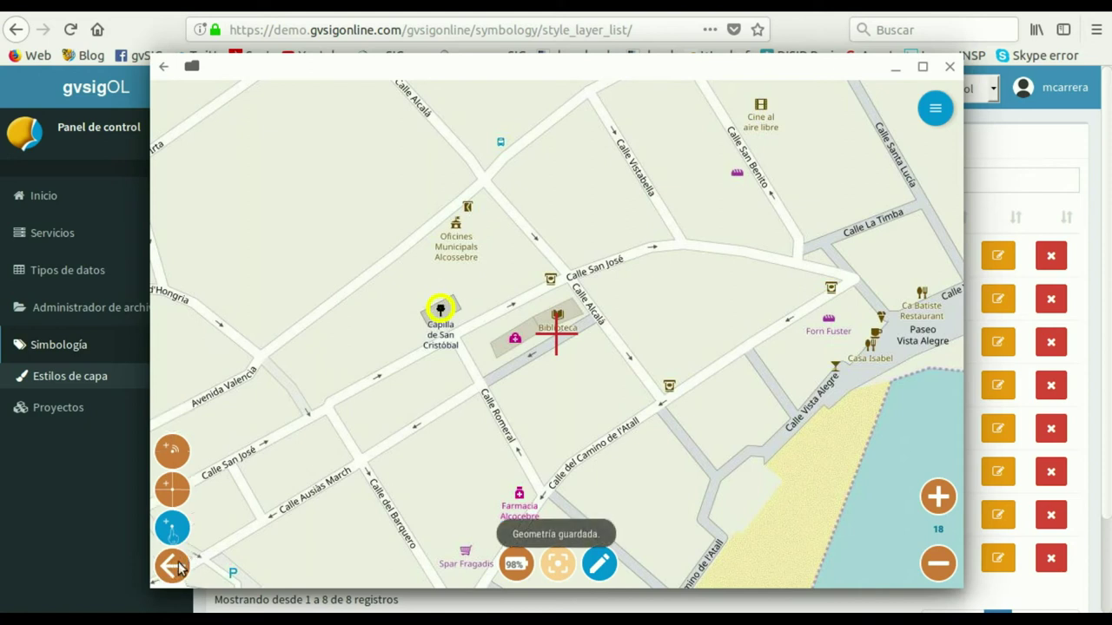
click(176, 569)
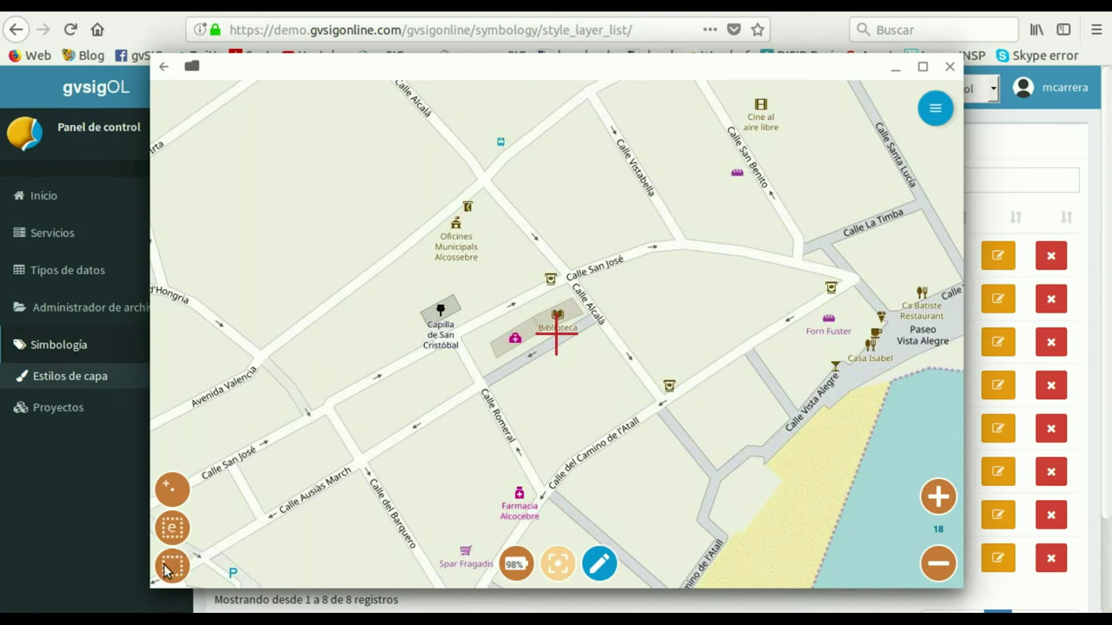
- Query the new point on the Capilla de San Cristóbal to check its attributes, and return to the map
click(174, 568)
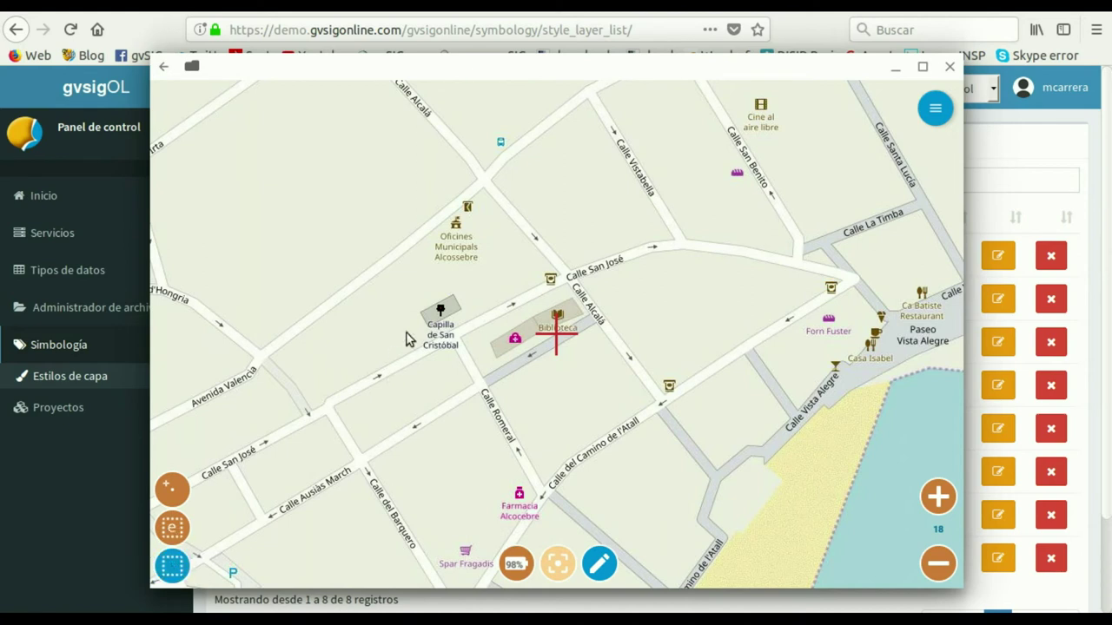
drag(411, 289, 472, 346)
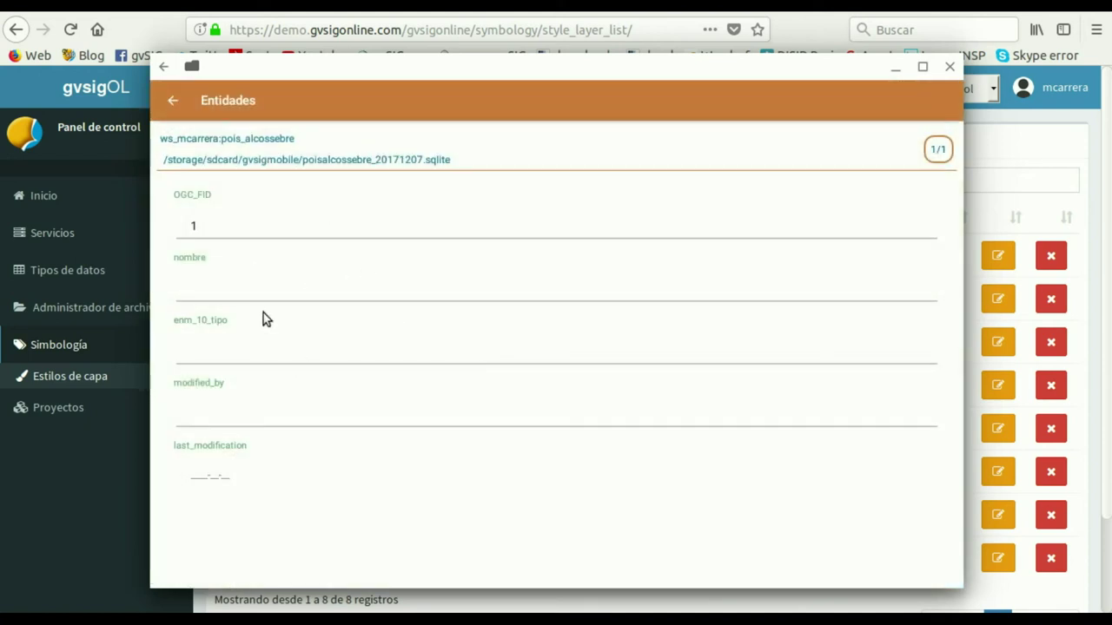
click(173, 102)
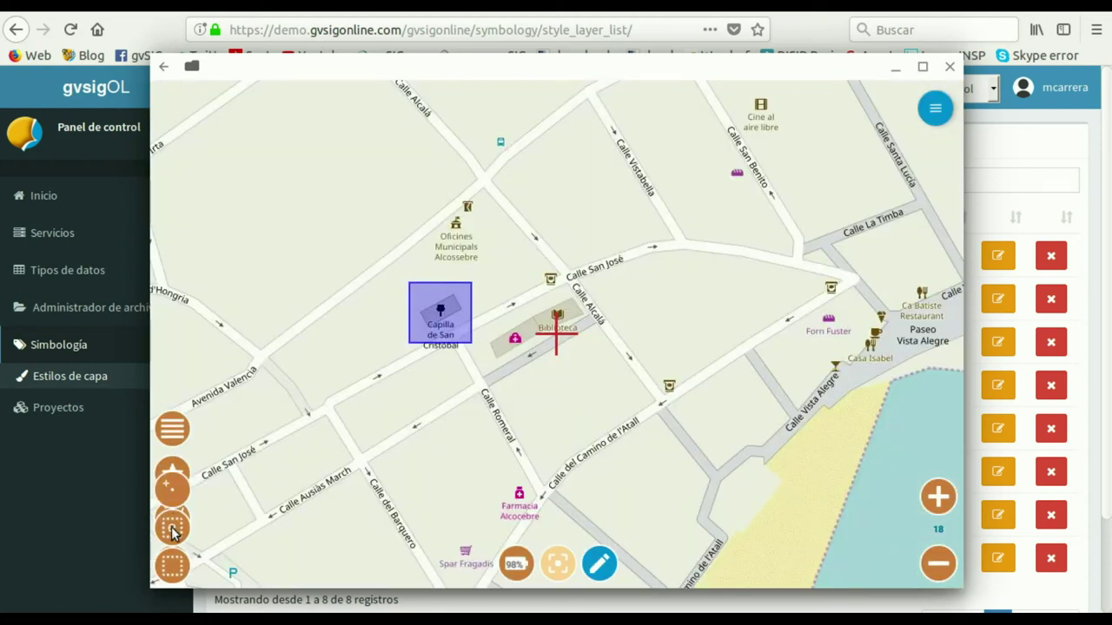
- Edit the chapel point's attributes with nombre "Capilla San Cristobal" and enm_10_tipo "Iglesia", save them and leave the selection
click(172, 528)
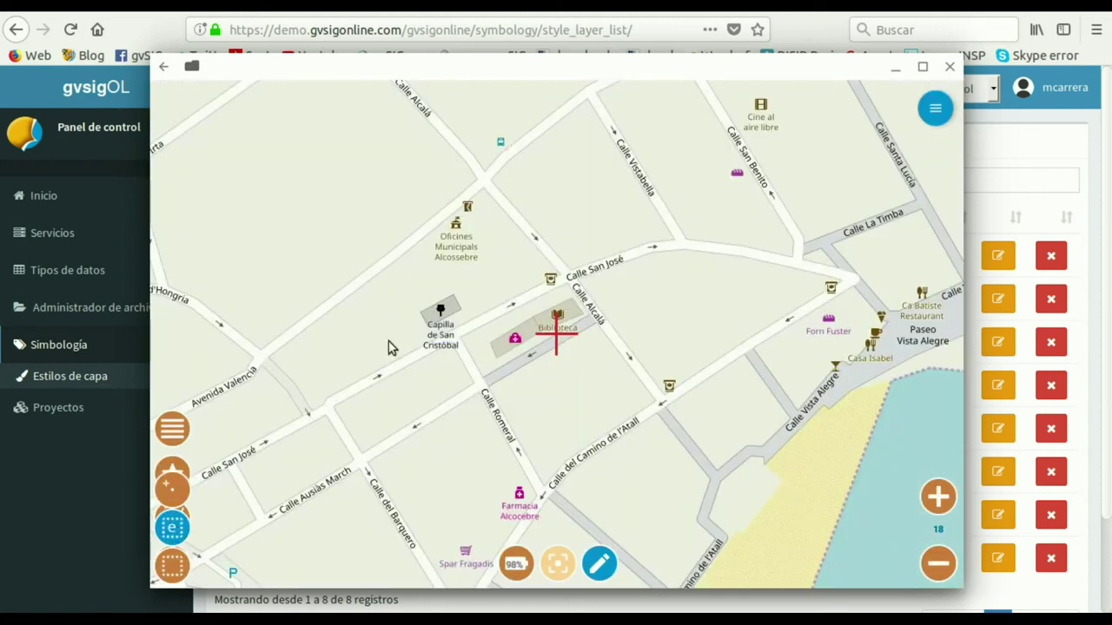
drag(416, 286, 469, 344)
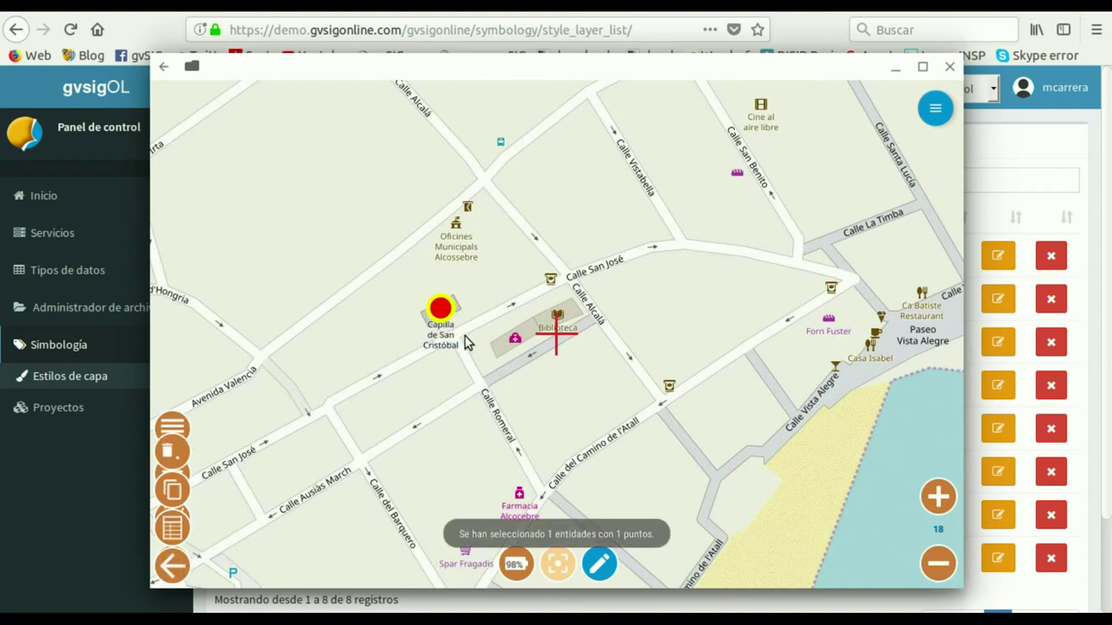
click(172, 527)
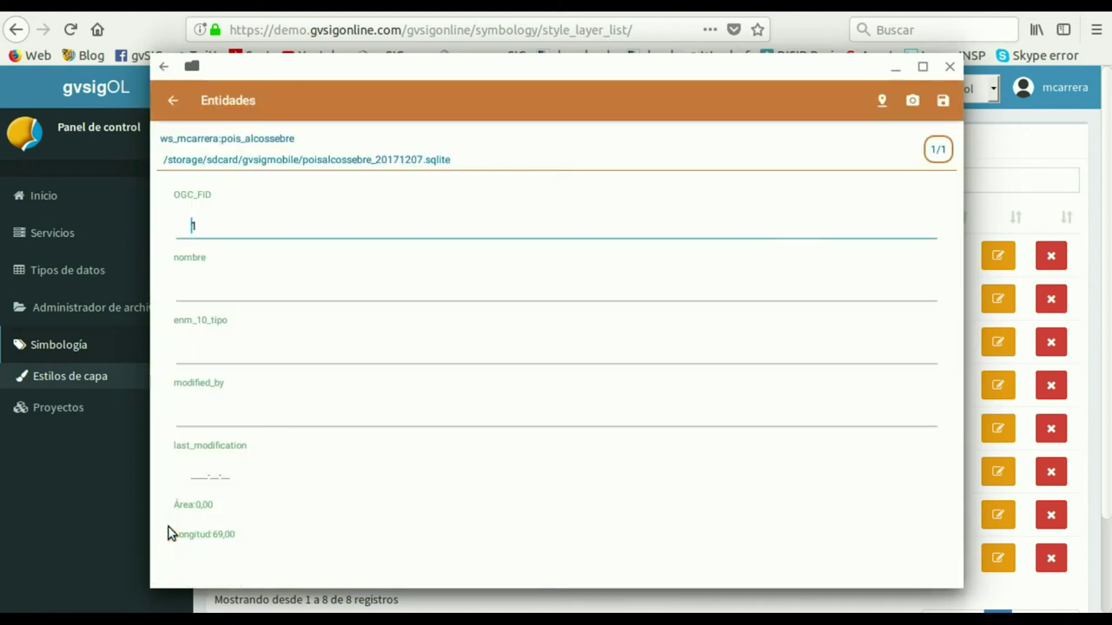
click(250, 292)
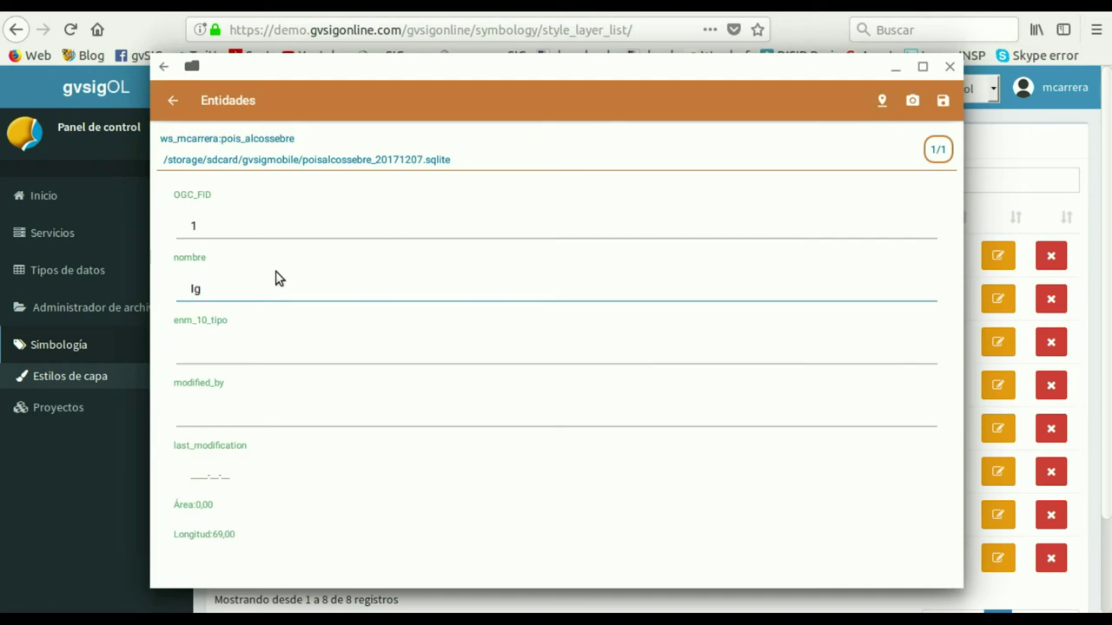
key(BackSpace)
key(BackSpace)
text(Capilla San Cris)
click(217, 361)
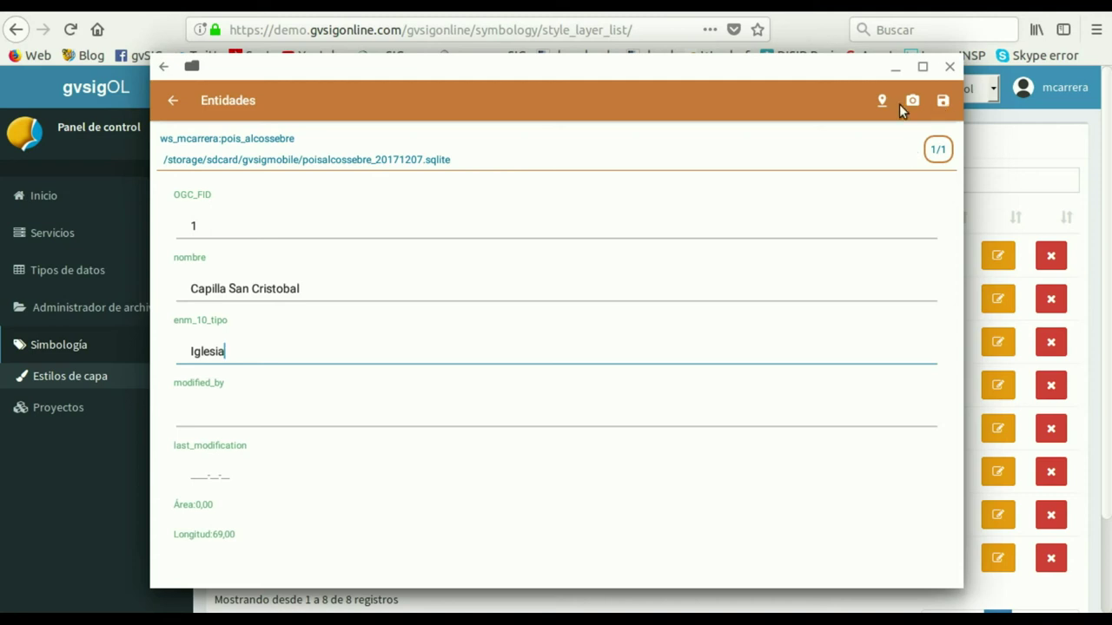
click(944, 101)
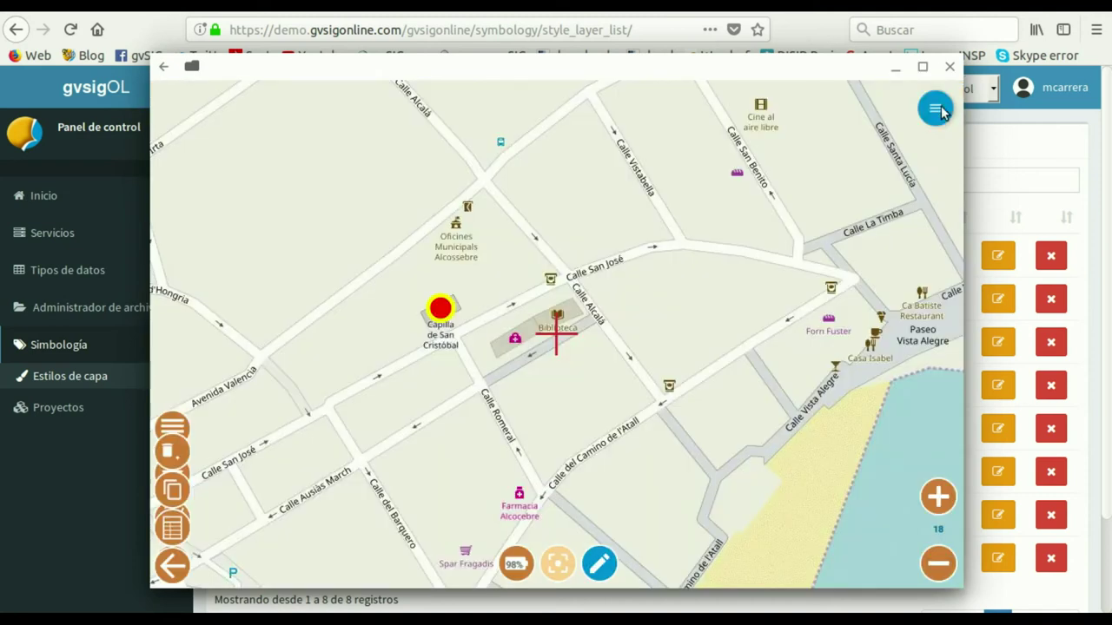
click(176, 566)
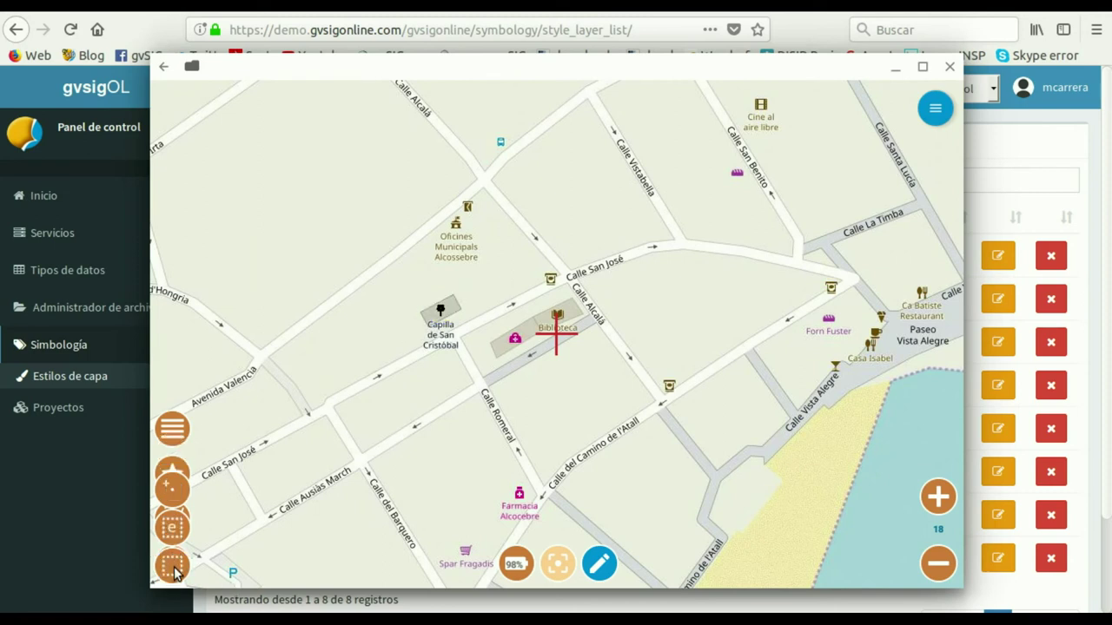
- Query the chapel point again to review its saved nombre and enm_10_tipo values, and return to the map
click(174, 567)
drag(410, 288, 483, 348)
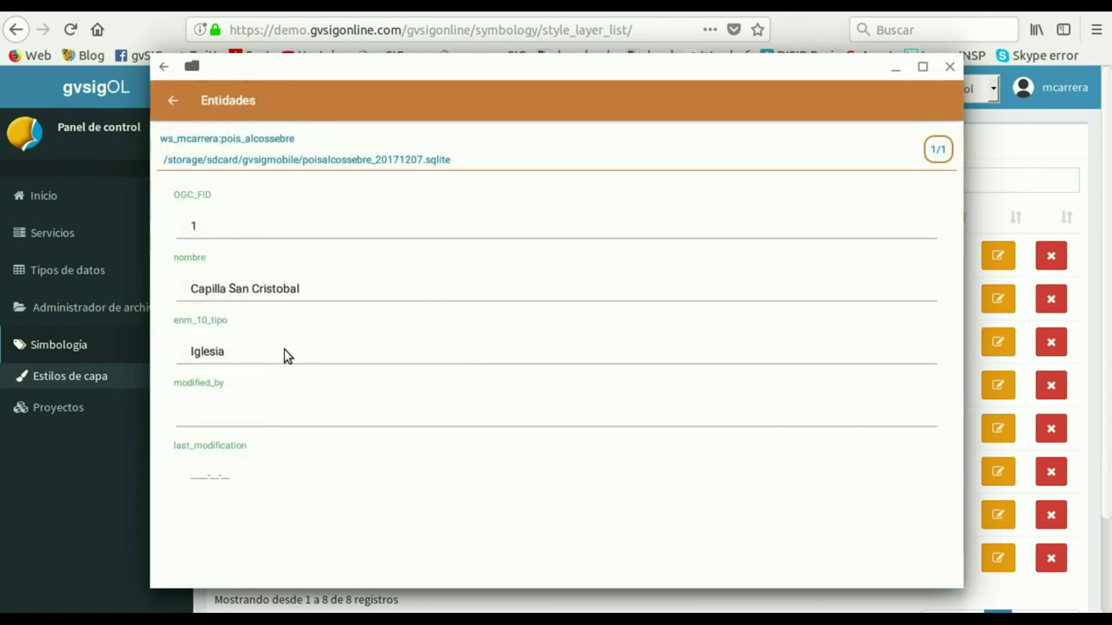
click(174, 100)
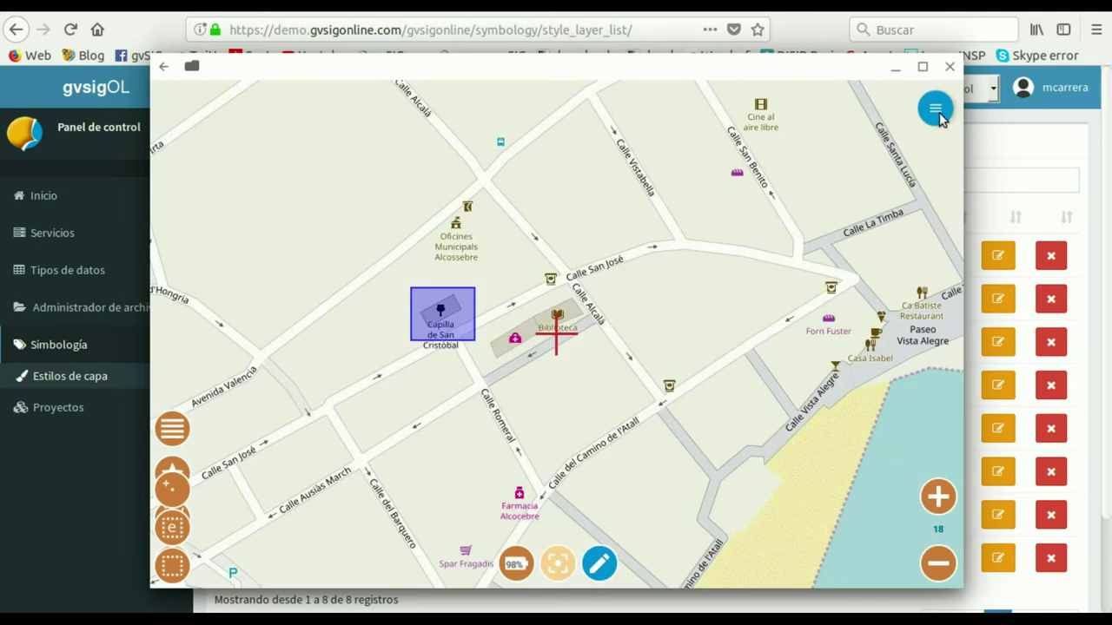
- Open the style properties of pois_alcossebre in the Spatialite data list and set the square symbol's size to 13
click(936, 110)
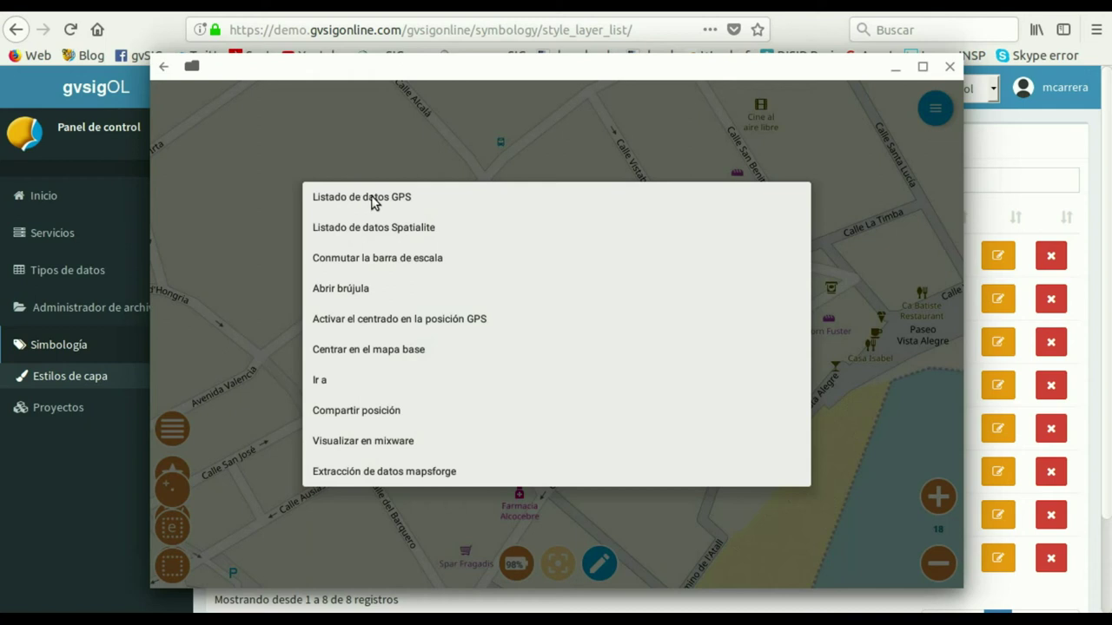
click(367, 229)
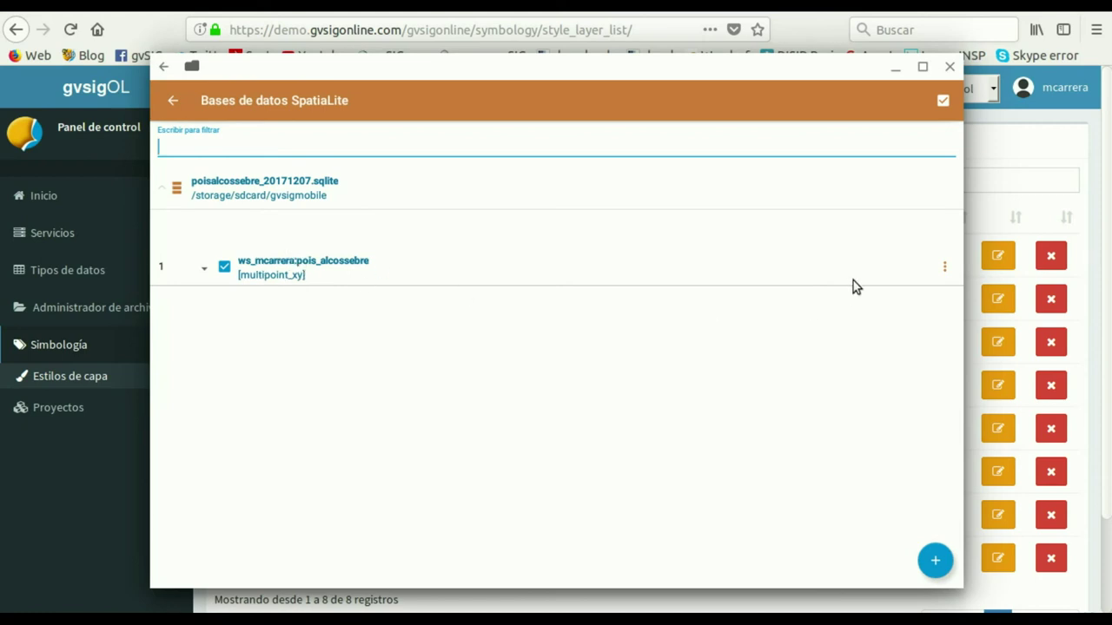
click(944, 269)
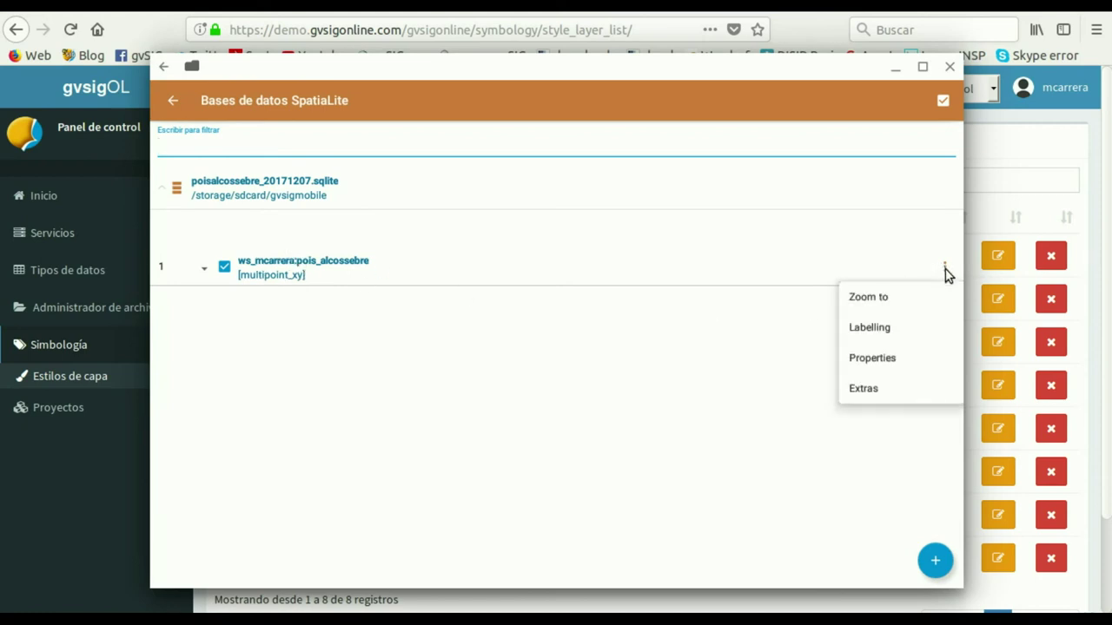
click(869, 363)
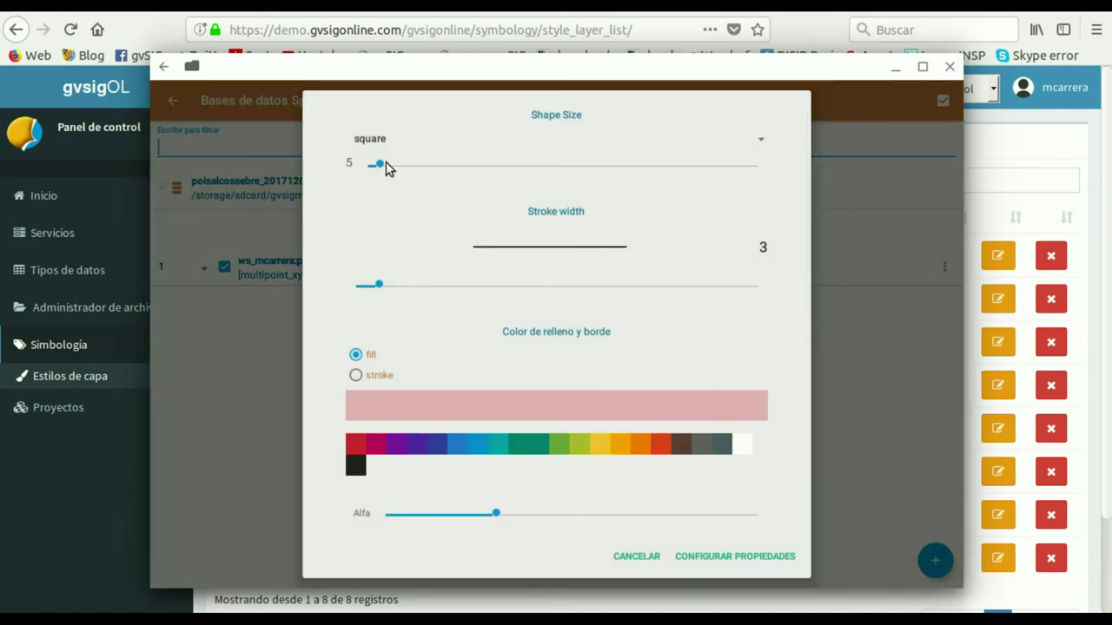
drag(381, 164, 407, 167)
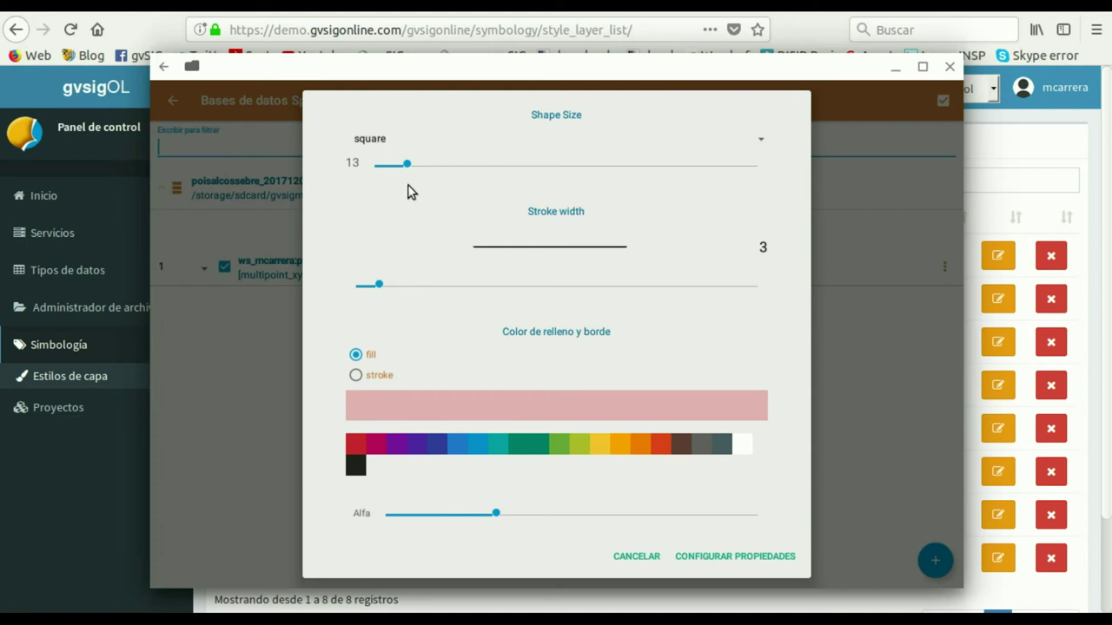
- Give the layer's symbol a red fill with a high, nearly opaque alpha, apply the properties and return to the map
click(356, 441)
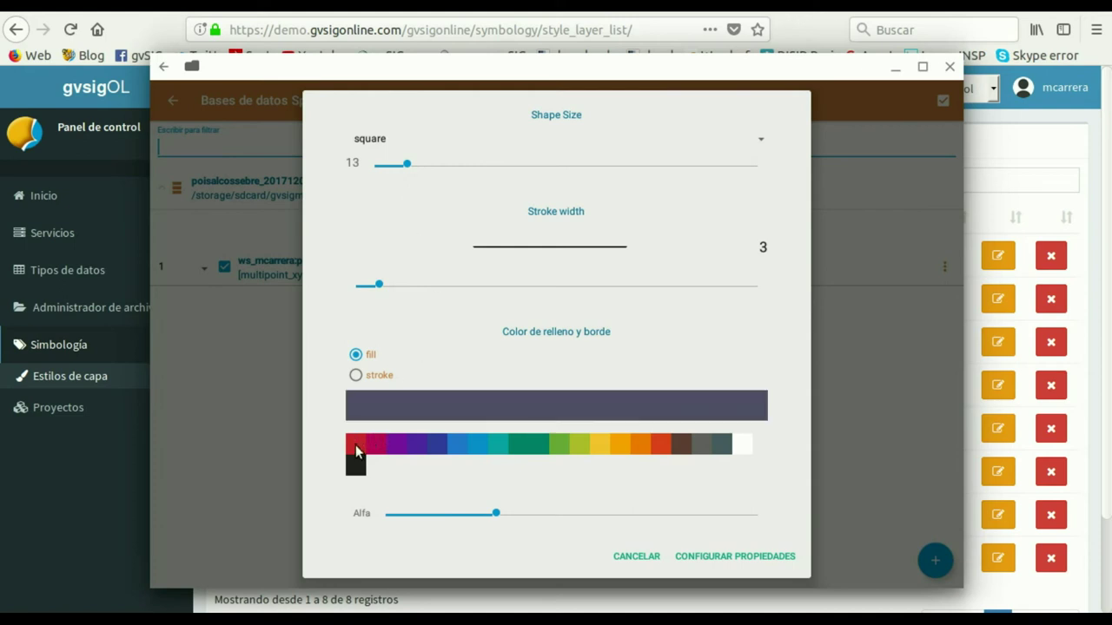
click(362, 448)
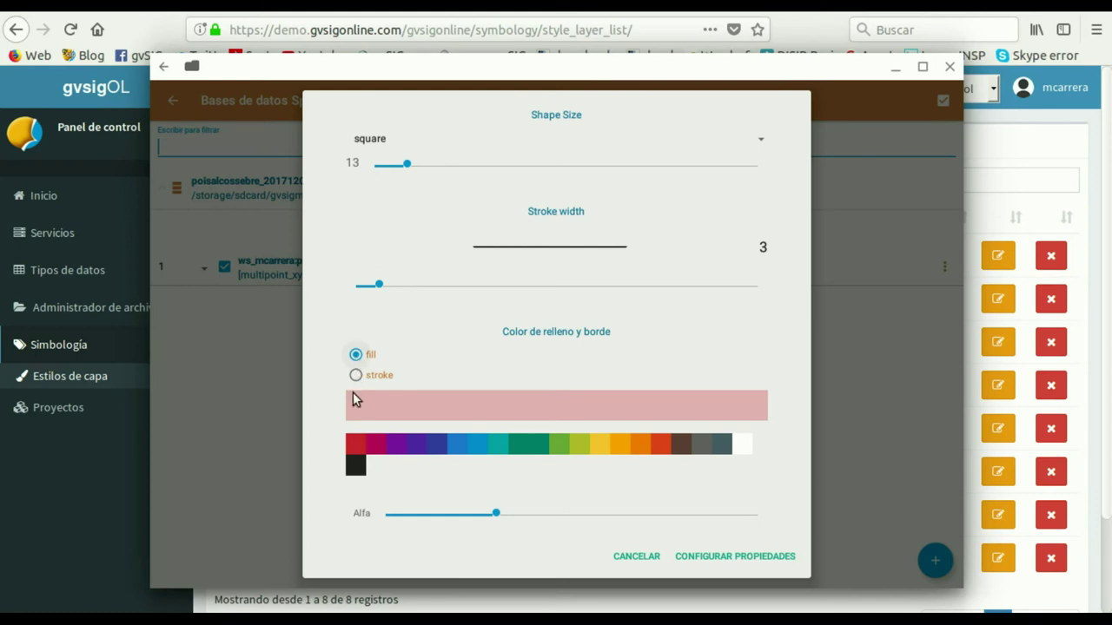
click(353, 444)
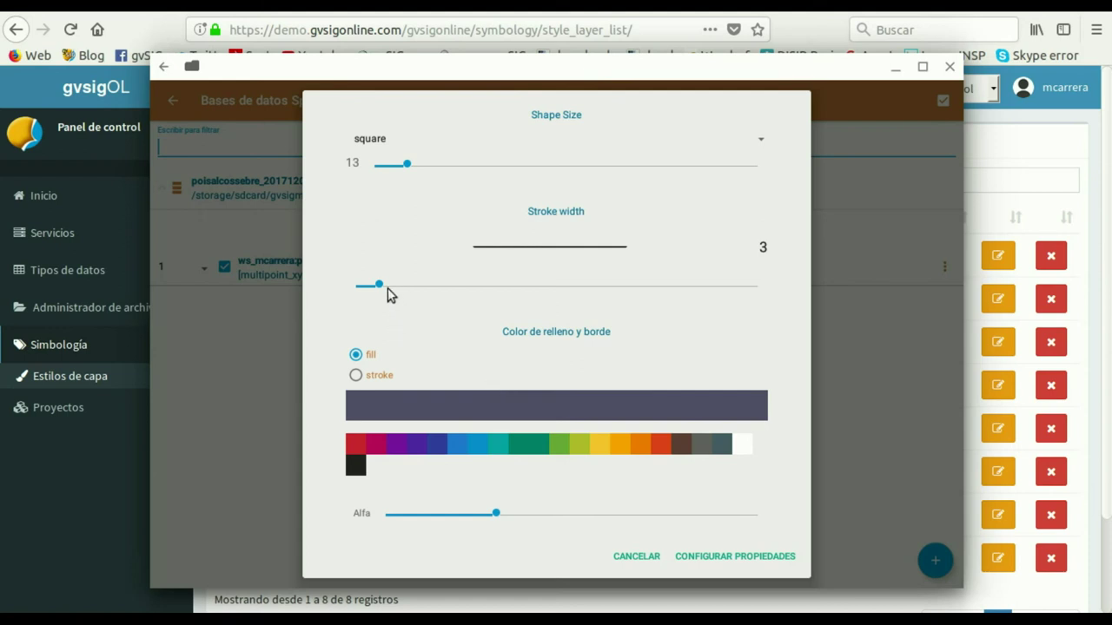
click(521, 452)
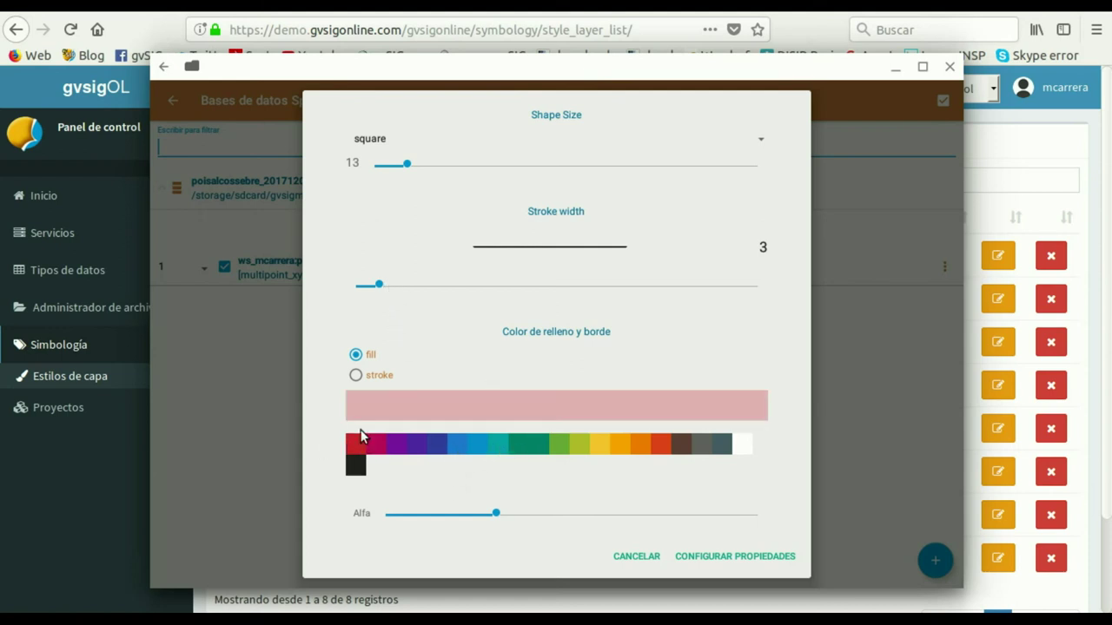
drag(506, 513, 704, 515)
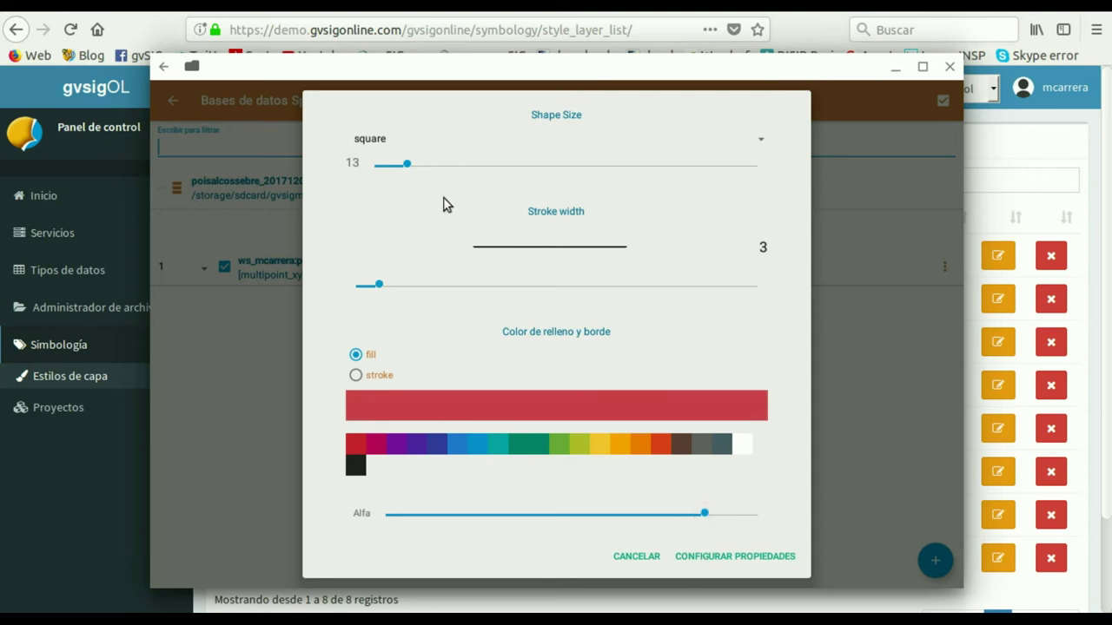
click(691, 555)
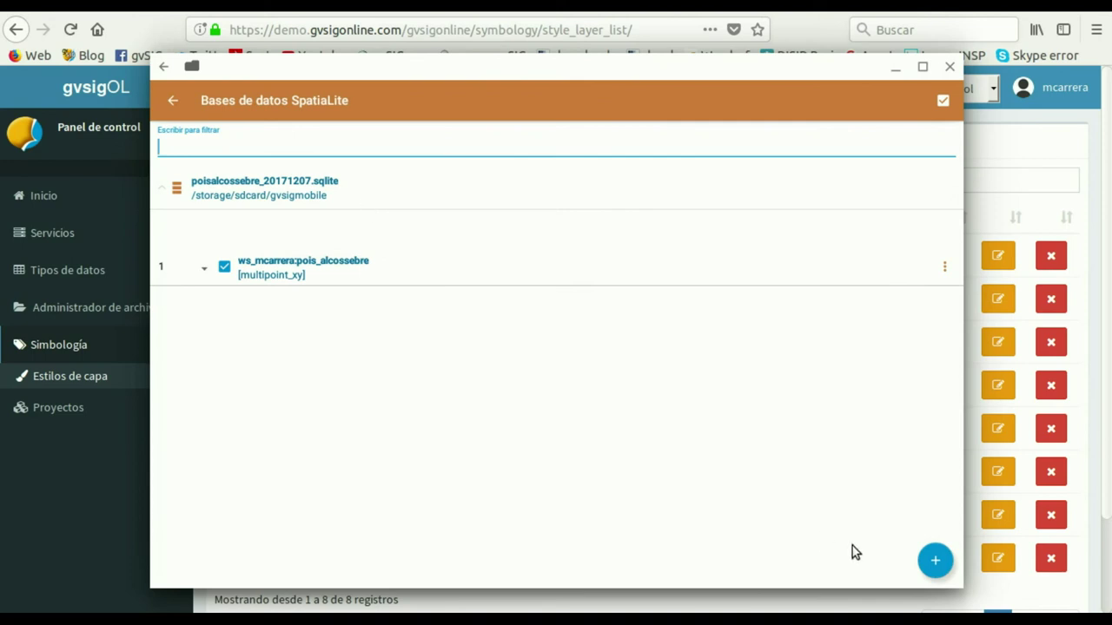
click(173, 99)
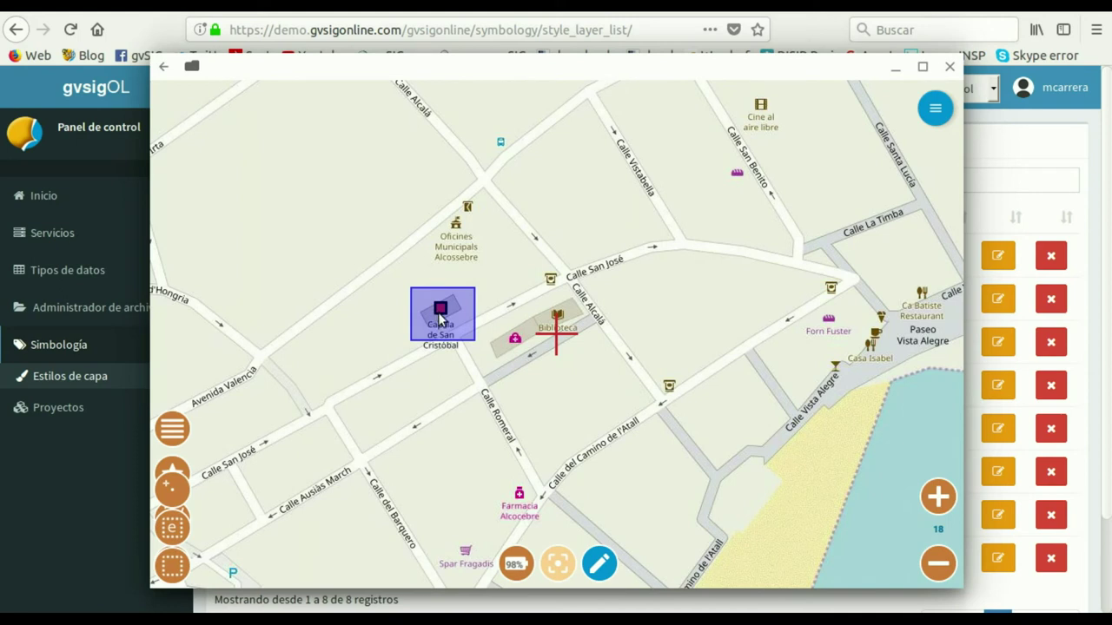
- Add a point at the map's centre cross over the pink medical icon beside the Biblioteca, and save its geometry
click(179, 487)
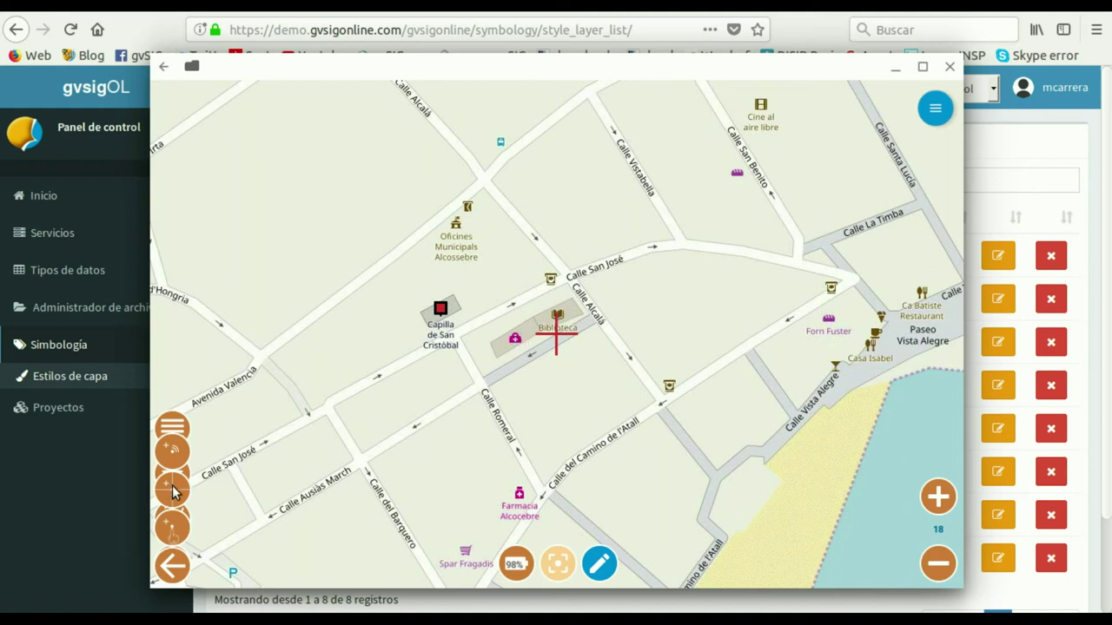
drag(497, 437, 542, 426)
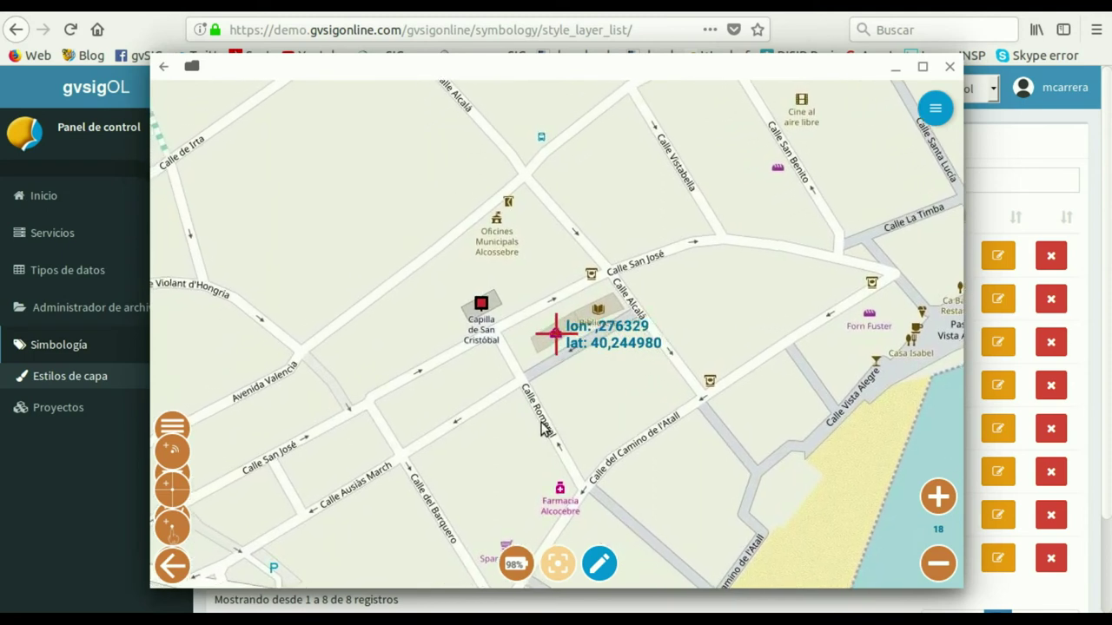
click(172, 493)
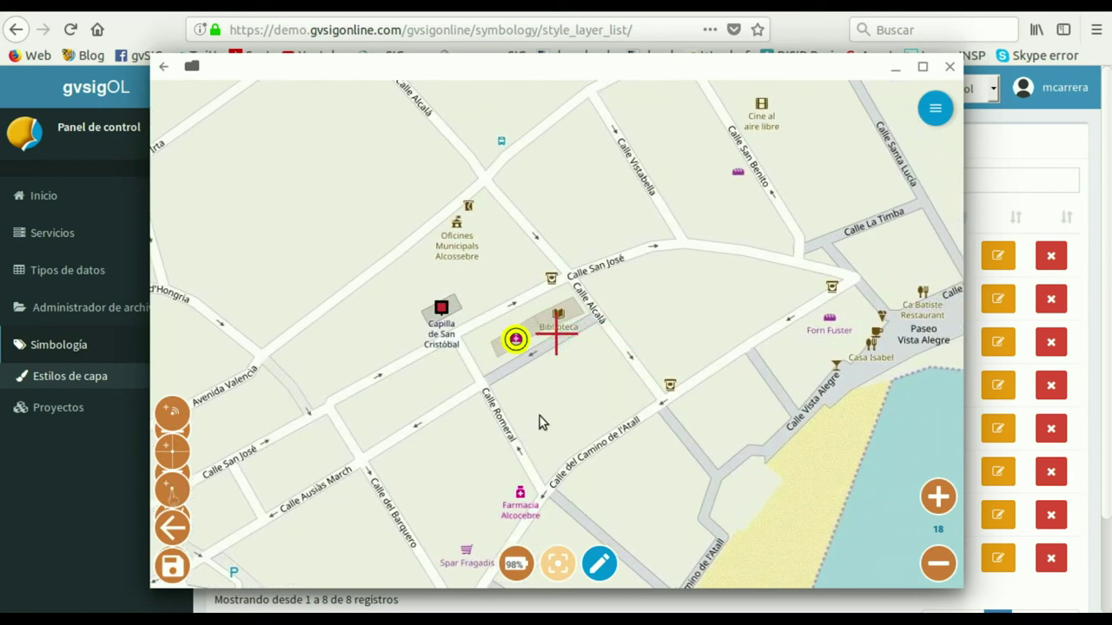
click(171, 562)
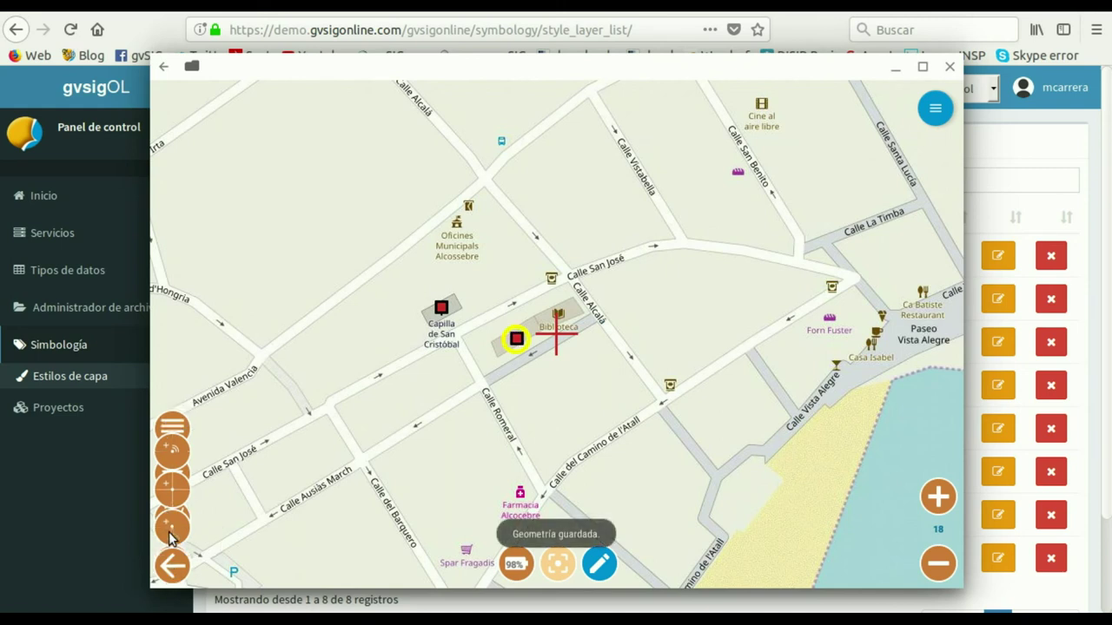
click(171, 566)
- Select the new point beside the Biblioteca with a selection rectangle and open its attribute form
click(171, 529)
drag(482, 306, 555, 370)
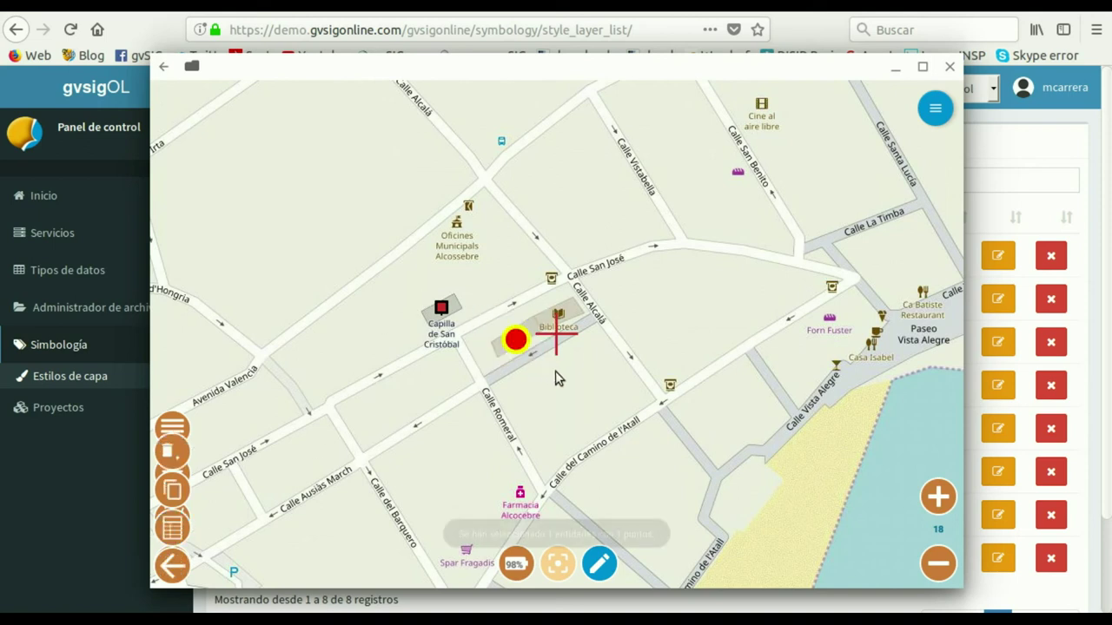
click(171, 529)
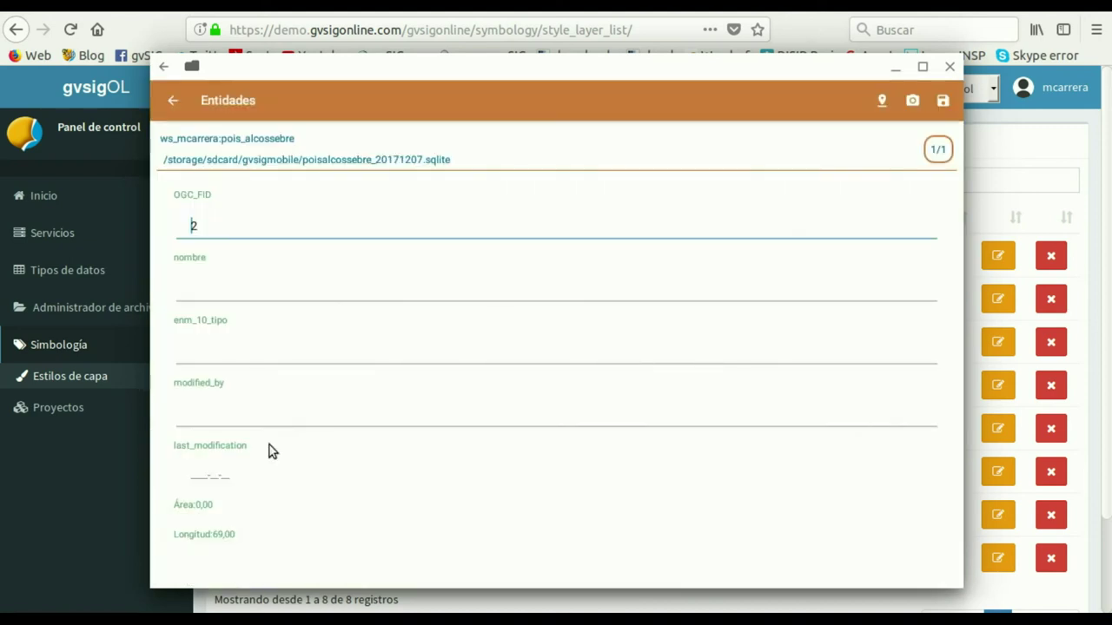
- Enter "Centro de salud" as the point's nombre, copy it into enm_10_tipo, save the attributes and leave the selection
click(247, 280)
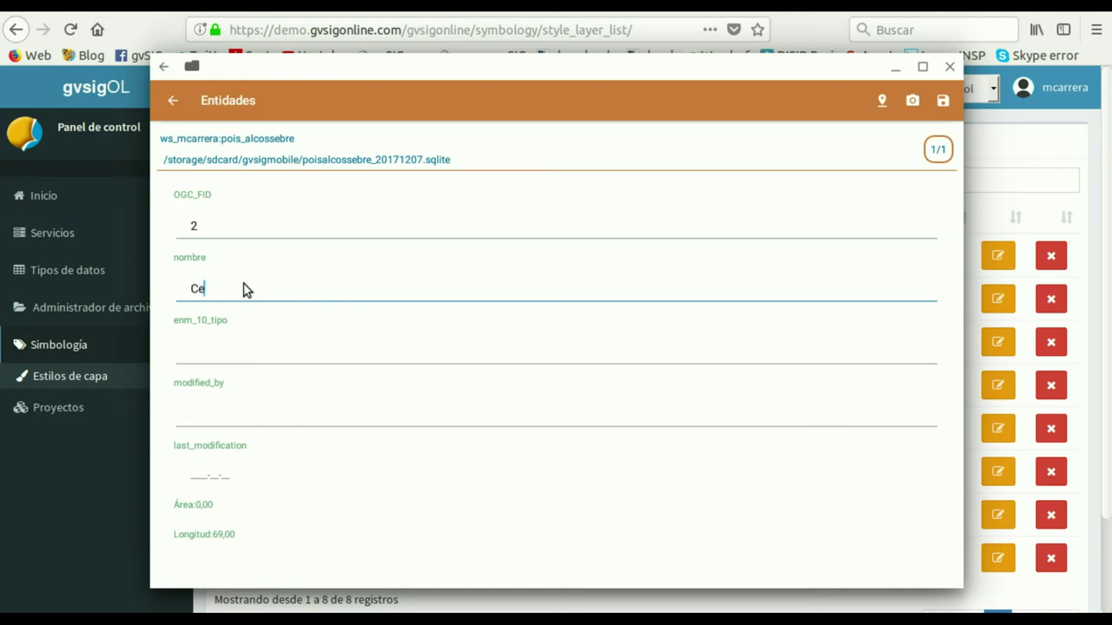
text(Centro de sa)
double_click(241, 288)
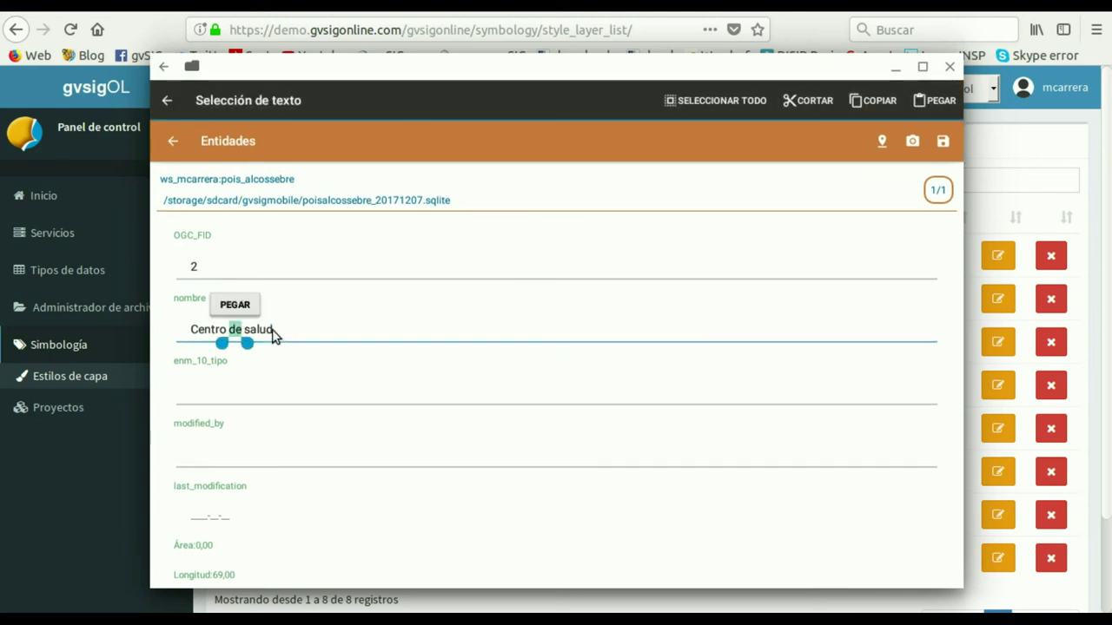
drag(272, 332, 169, 327)
key(ctrl+c)
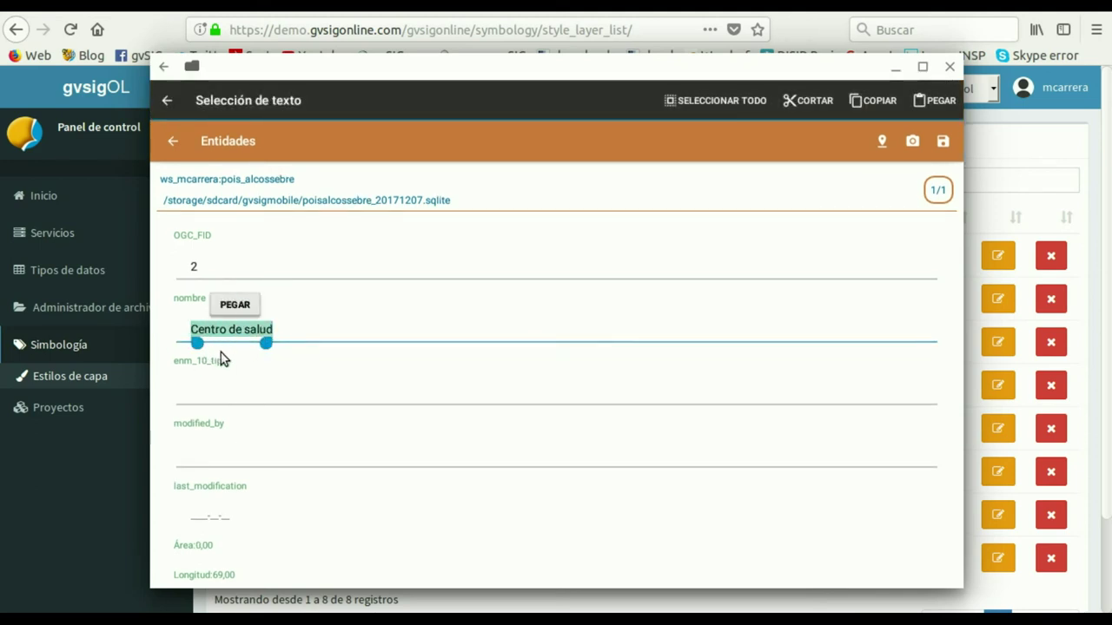
click(220, 352)
click(225, 354)
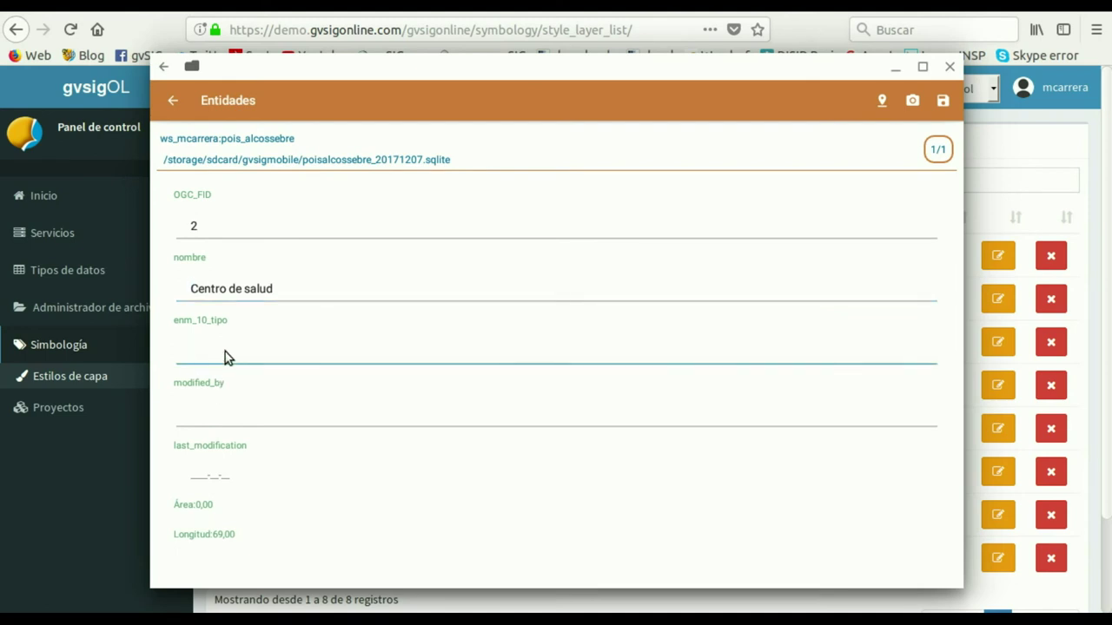
key(ctrl+v)
click(943, 101)
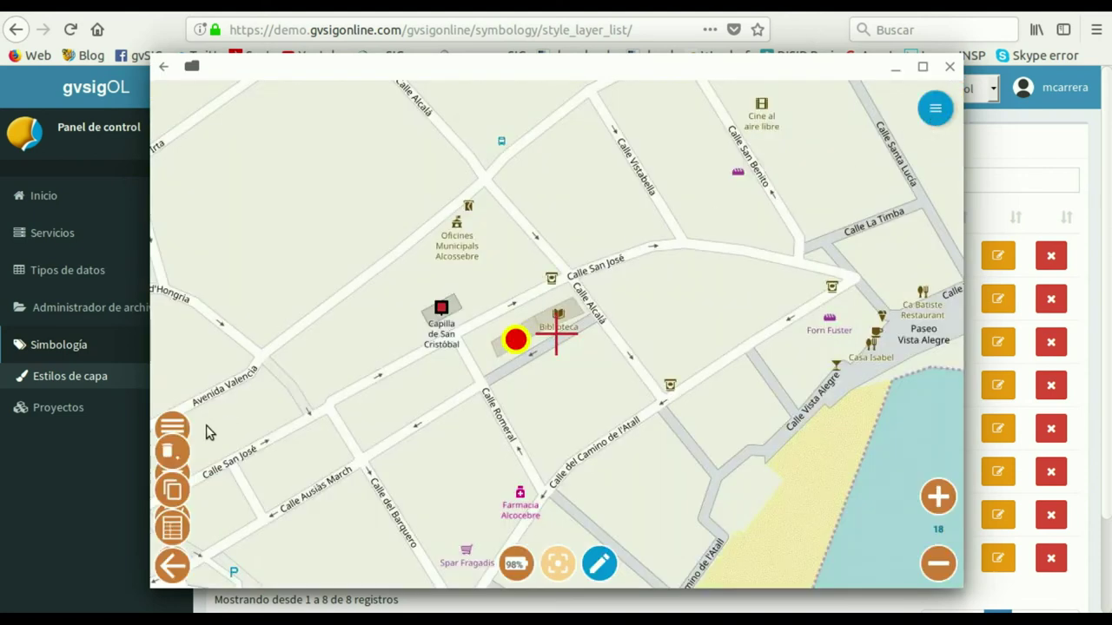
click(171, 566)
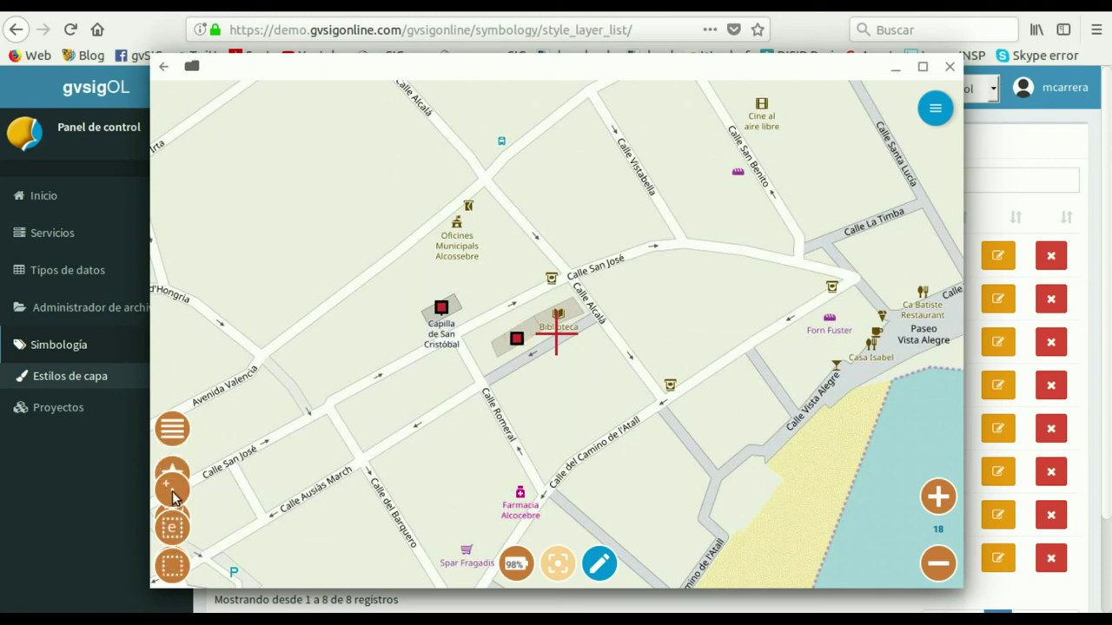
- Add a point by touch on the restaurant icon at Casa Isabel, near Paseo Vista Alegre
click(171, 530)
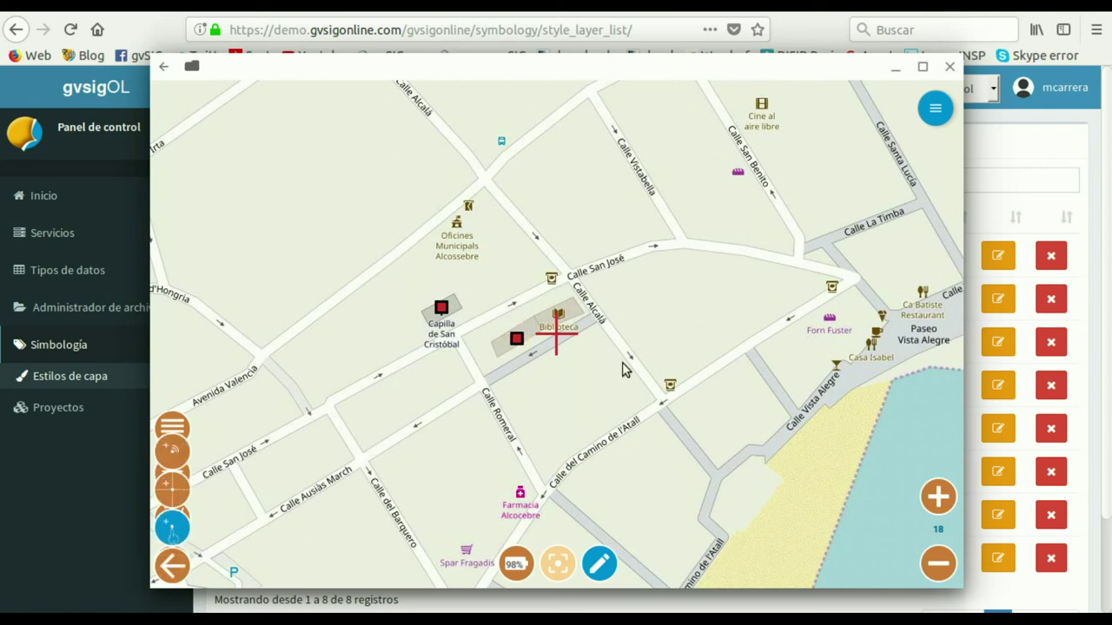
click(872, 347)
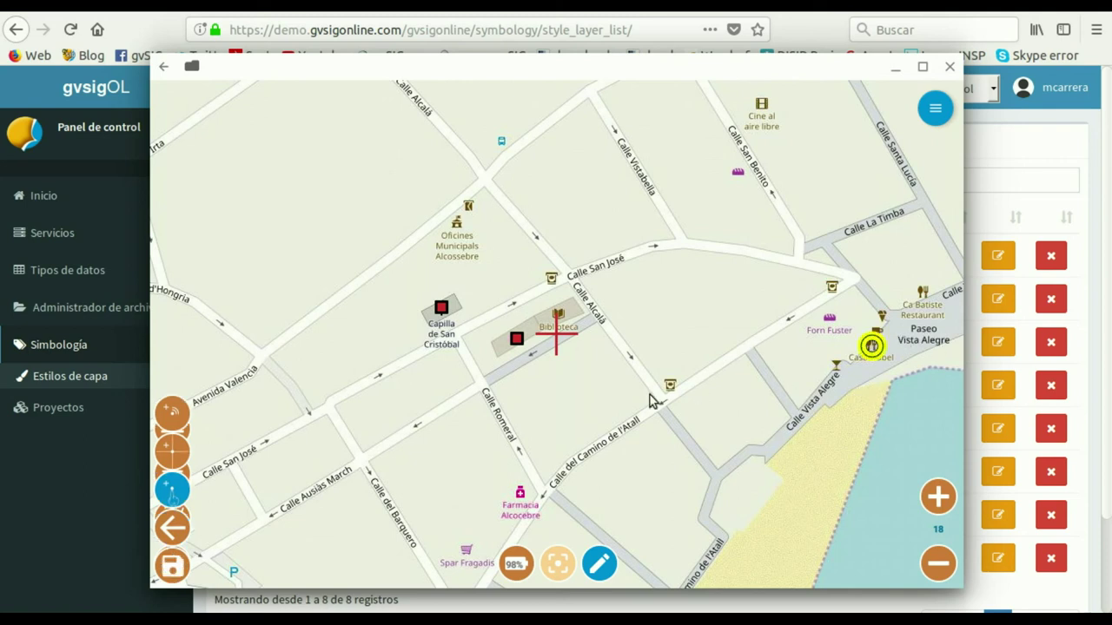